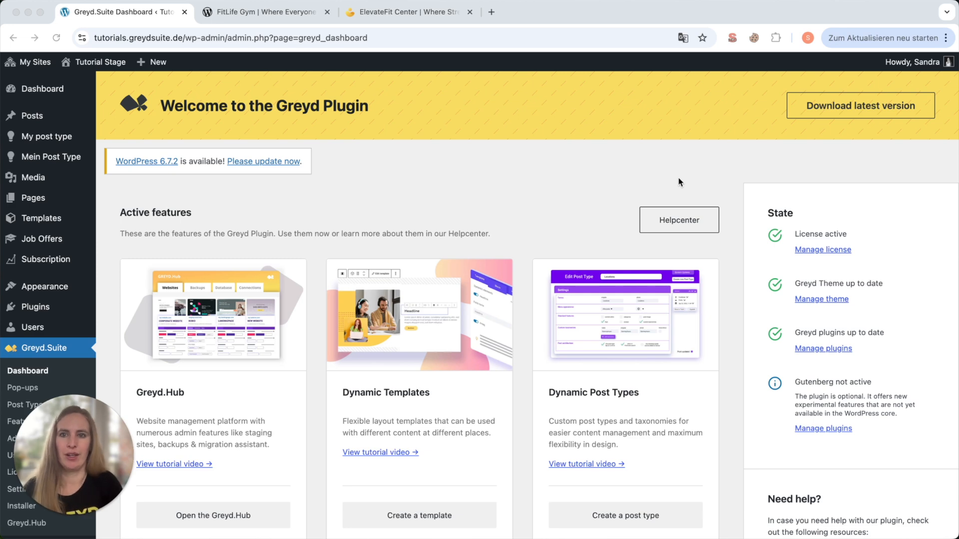
Compare the hero sections of the FitLife Gym and ElevateFit Center home pages.
{"action": "left_click", "coordinate": [287, 18]}
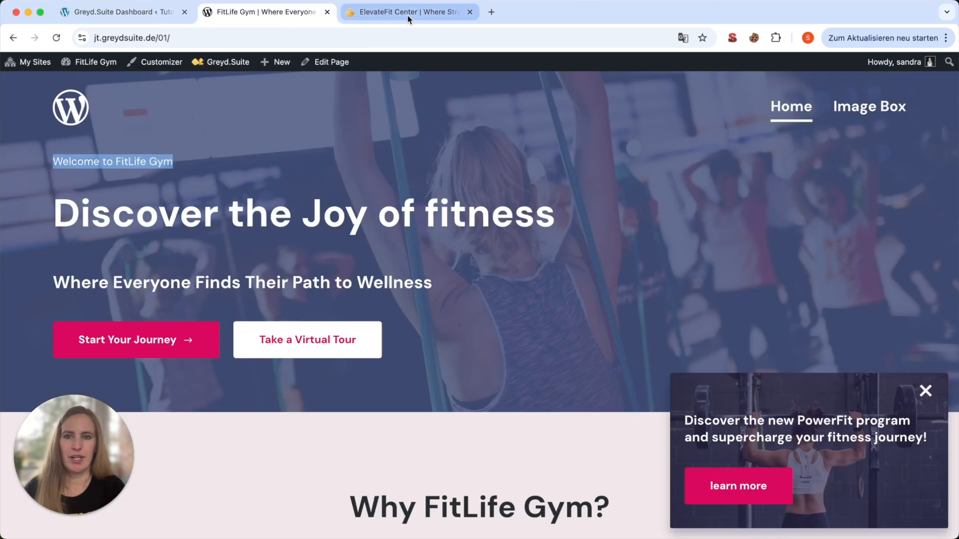
{"action": "left_click", "coordinate": [411, 17]}
{"action": "left_click", "coordinate": [301, 15]}
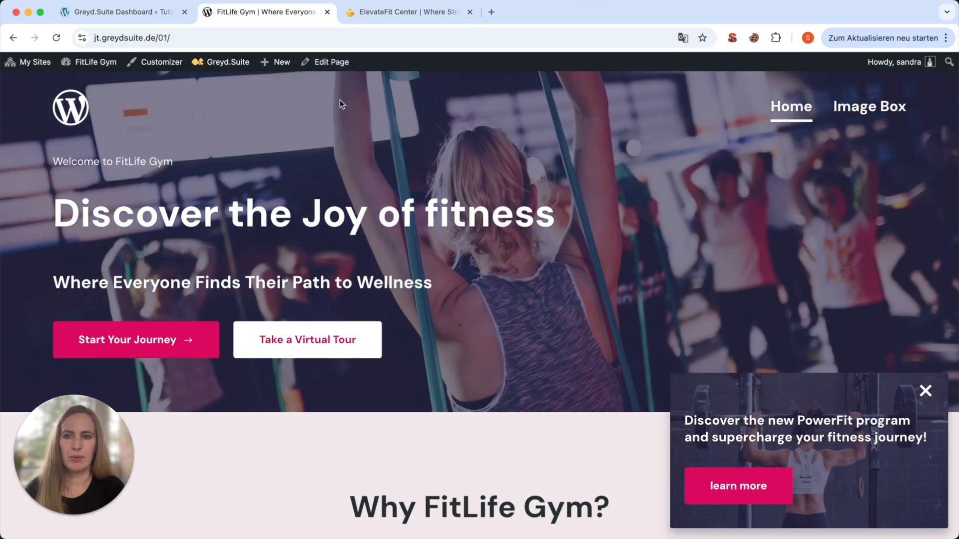
{"action": "left_click", "coordinate": [423, 20]}
{"action": "left_click", "coordinate": [342, 220]}
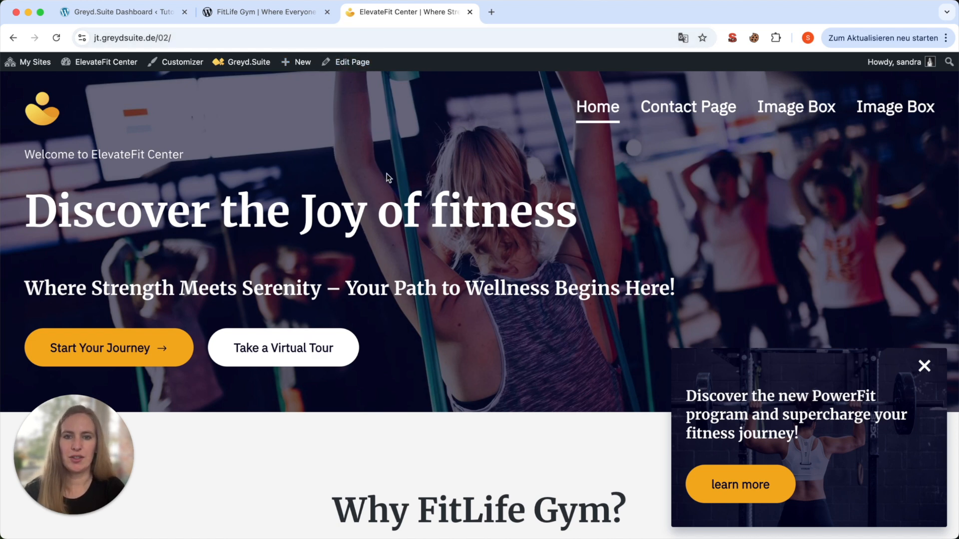
Examine the logo, navigation, fonts and colours on the ElevateFit Center home page, then on the FitLife Gym home page.
{"action": "scroll", "coordinate": [525, 175], "scroll_direction": "down", "scroll_amount": 3}
{"action": "scroll", "coordinate": [526, 175], "scroll_direction": "up", "scroll_amount": 2}
{"action": "left_click_drag", "start_coordinate": [554, 137], "coordinate": [357, 136]}
{"action": "scroll", "coordinate": [357, 137], "scroll_direction": "up", "scroll_amount": 2}
{"action": "left_click", "coordinate": [359, 182]}
{"action": "scroll", "coordinate": [362, 184], "scroll_direction": "down", "scroll_amount": 5}
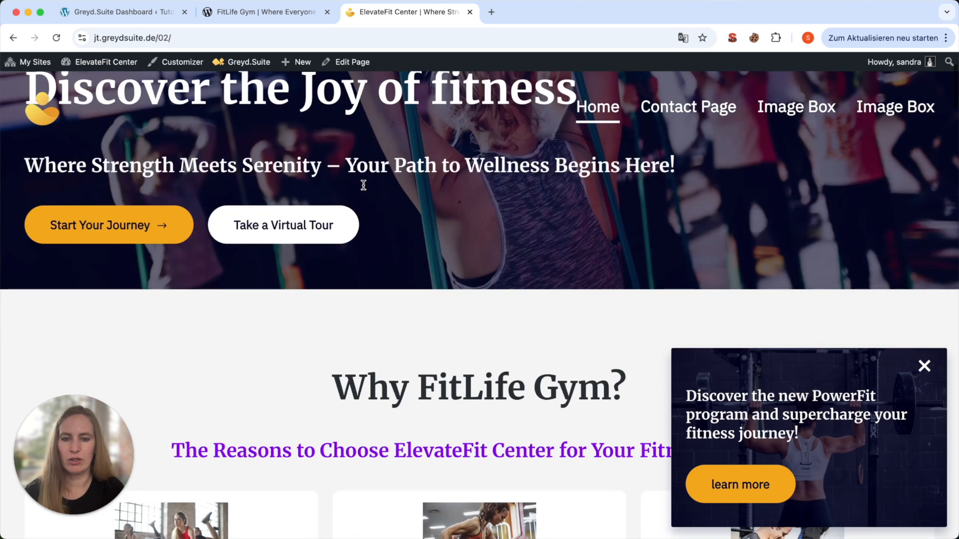
{"action": "scroll", "coordinate": [363, 185], "scroll_direction": "up", "scroll_amount": 4}
{"action": "scroll", "coordinate": [364, 184], "scroll_direction": "up", "scroll_amount": 2}
{"action": "left_click", "coordinate": [299, 12]}
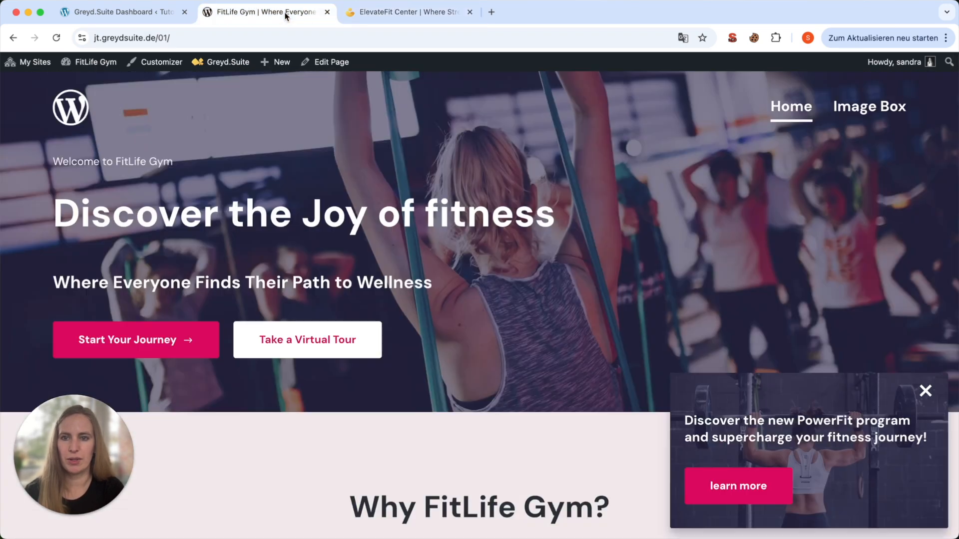
{"action": "scroll", "coordinate": [448, 243], "scroll_direction": "down", "scroll_amount": 10}
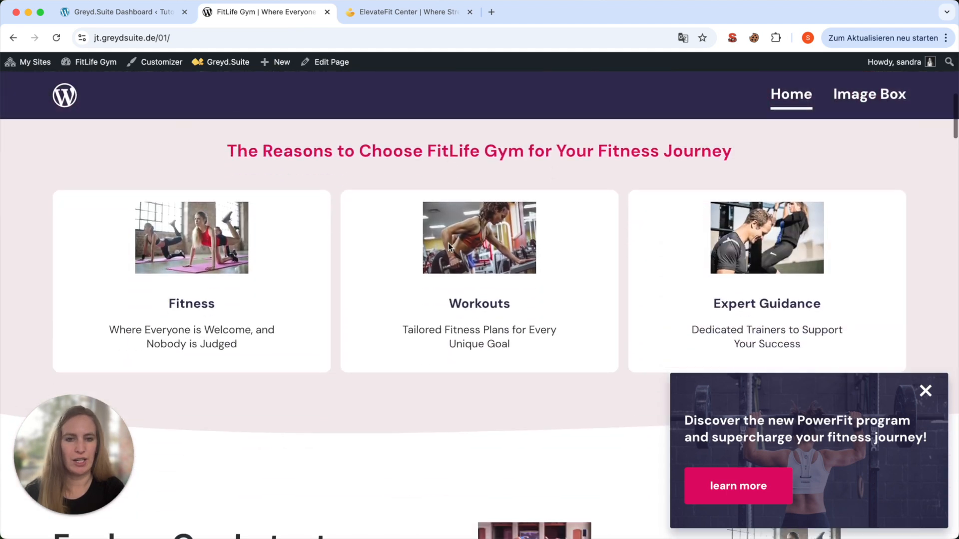
{"action": "scroll", "coordinate": [448, 243], "scroll_direction": "up", "scroll_amount": 3}
{"action": "scroll", "coordinate": [448, 243], "scroll_direction": "up", "scroll_amount": 7}
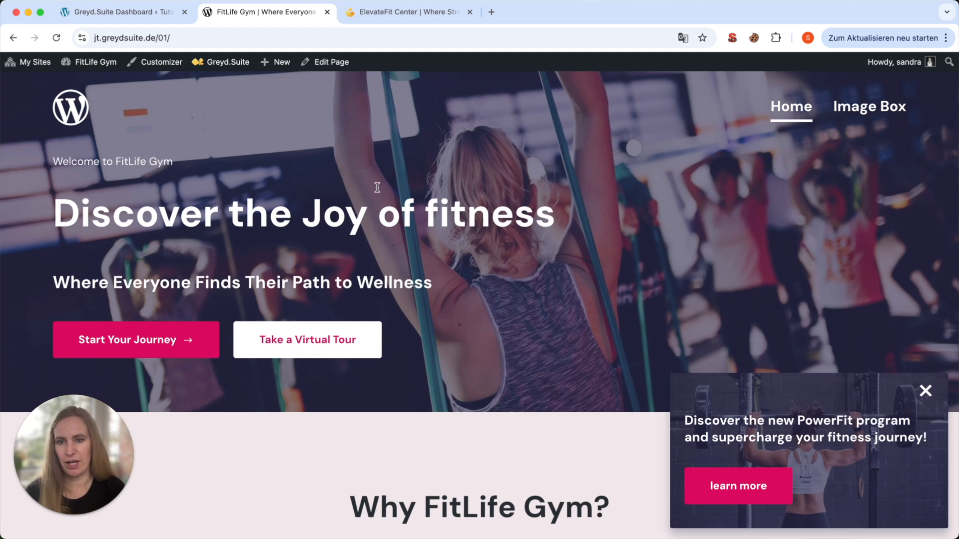
Compare the welcome line and tagline in the hero sections of ElevateFit Center and FitLife Gym.
{"action": "left_click", "coordinate": [410, 14]}
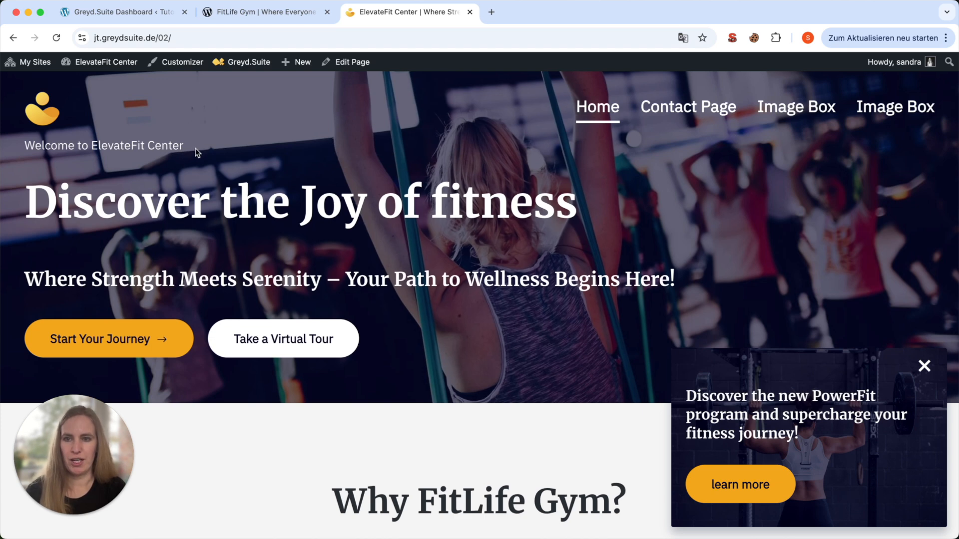
{"action": "left_click_drag", "start_coordinate": [187, 144], "coordinate": [97, 169]}
{"action": "left_click", "coordinate": [140, 147]}
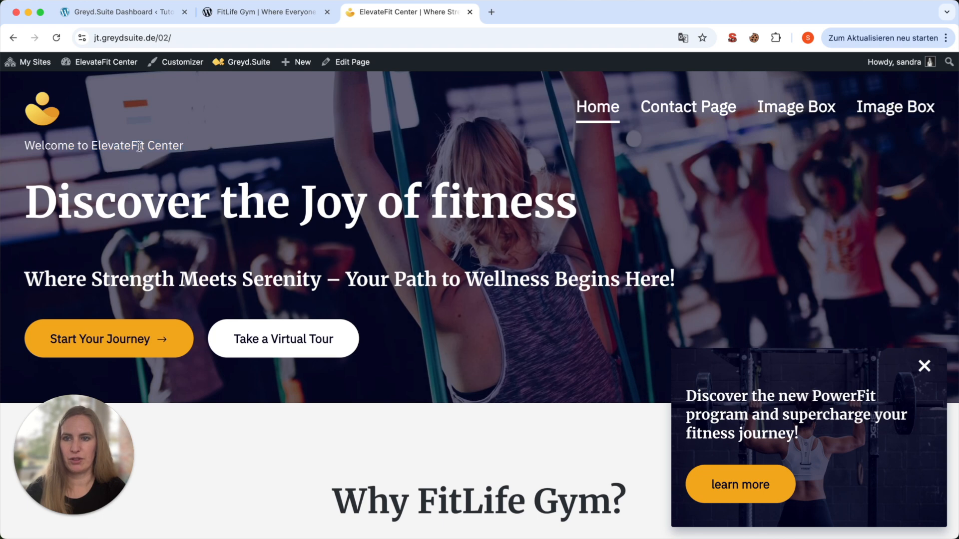
{"action": "left_click", "coordinate": [316, 17]}
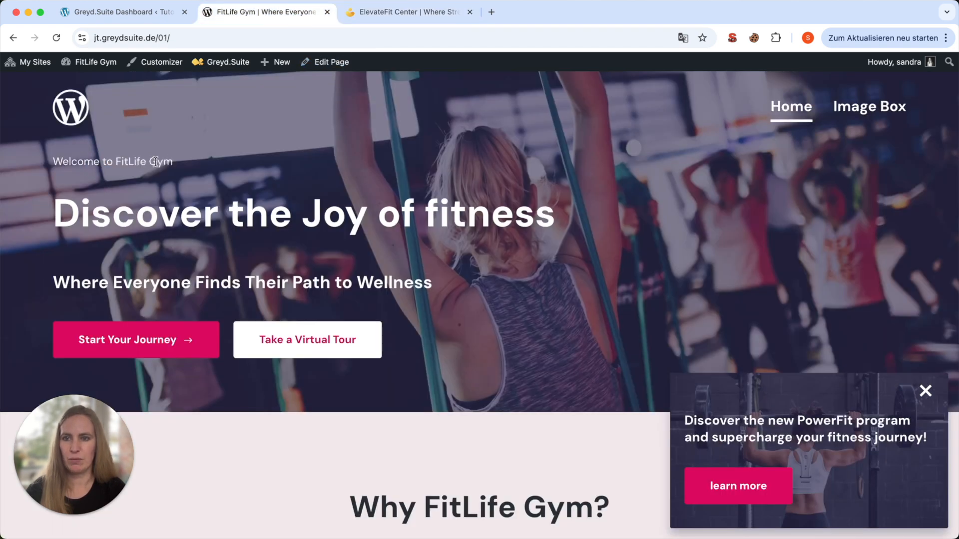
{"action": "left_click_drag", "start_coordinate": [97, 283], "coordinate": [382, 278]}
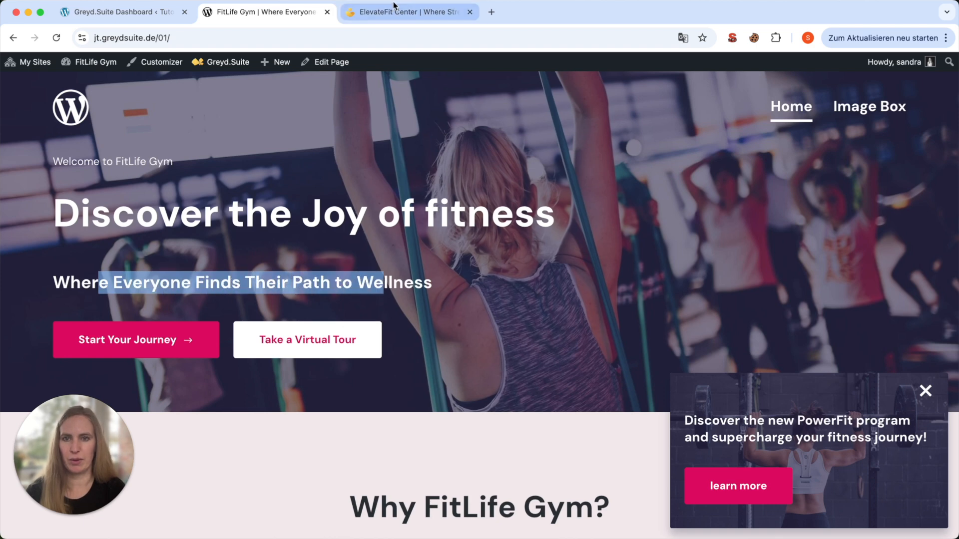
{"action": "left_click", "coordinate": [383, 14]}
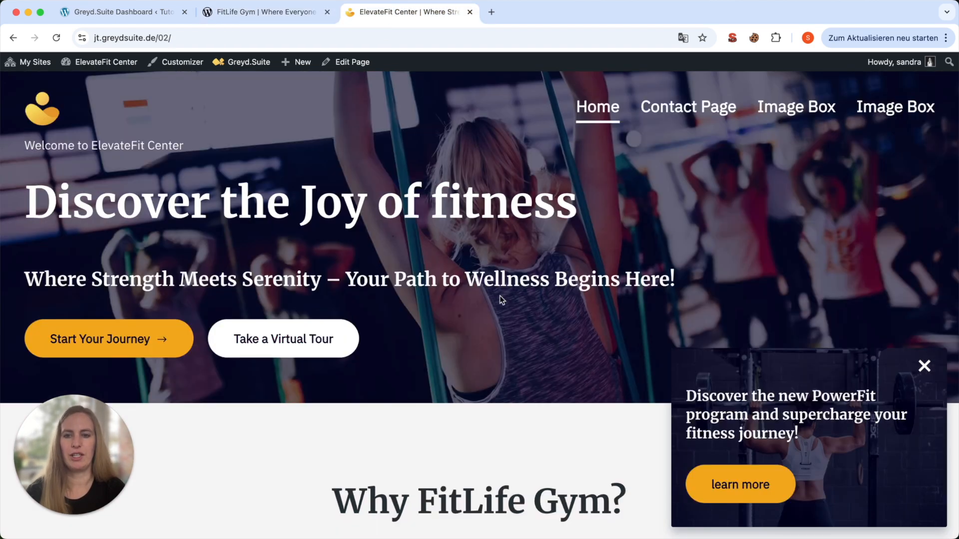
Compare the reasons cards and the global and local posts under Explore Our Latest Fitness Programs on both gym sites.
{"action": "scroll", "coordinate": [501, 297], "scroll_direction": "down", "scroll_amount": 10}
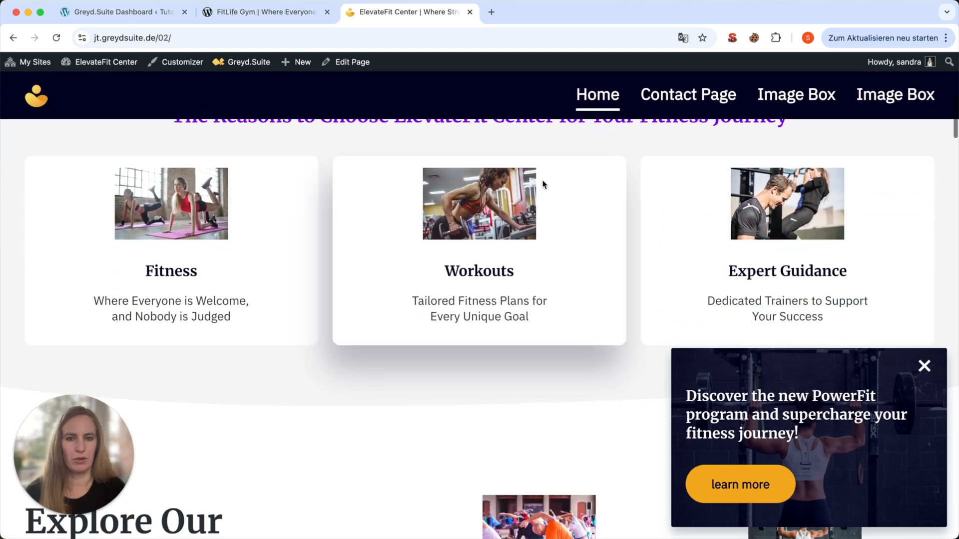
{"action": "left_click", "coordinate": [295, 14]}
{"action": "scroll", "coordinate": [439, 301], "scroll_direction": "down", "scroll_amount": 6}
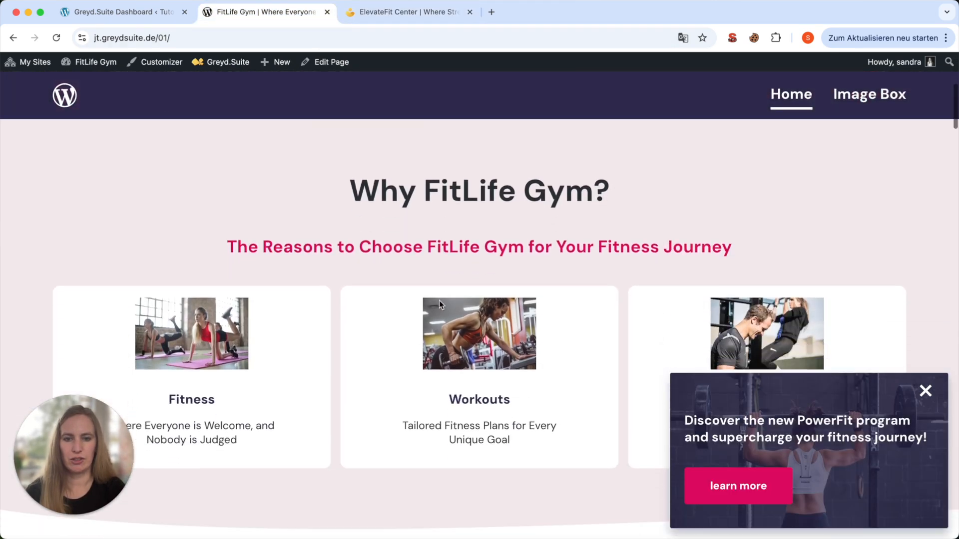
{"action": "scroll", "coordinate": [440, 301], "scroll_direction": "down", "scroll_amount": 7}
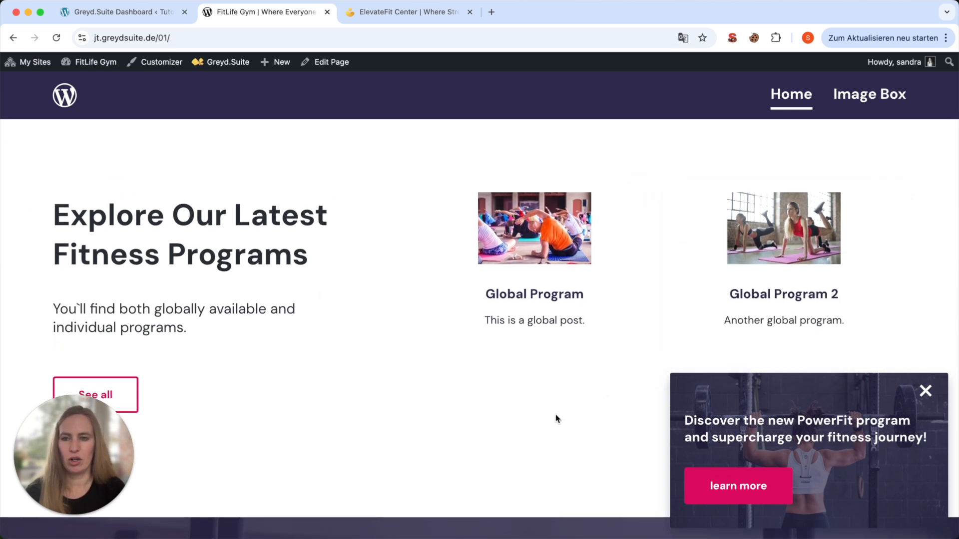
{"action": "left_click", "coordinate": [418, 17]}
{"action": "scroll", "coordinate": [495, 318], "scroll_direction": "down", "scroll_amount": 7}
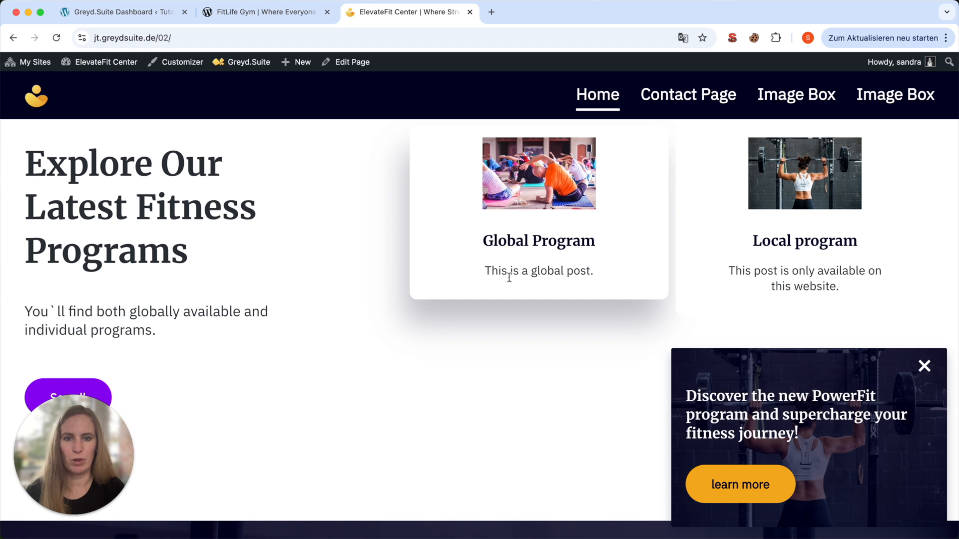
{"action": "left_click", "coordinate": [272, 16]}
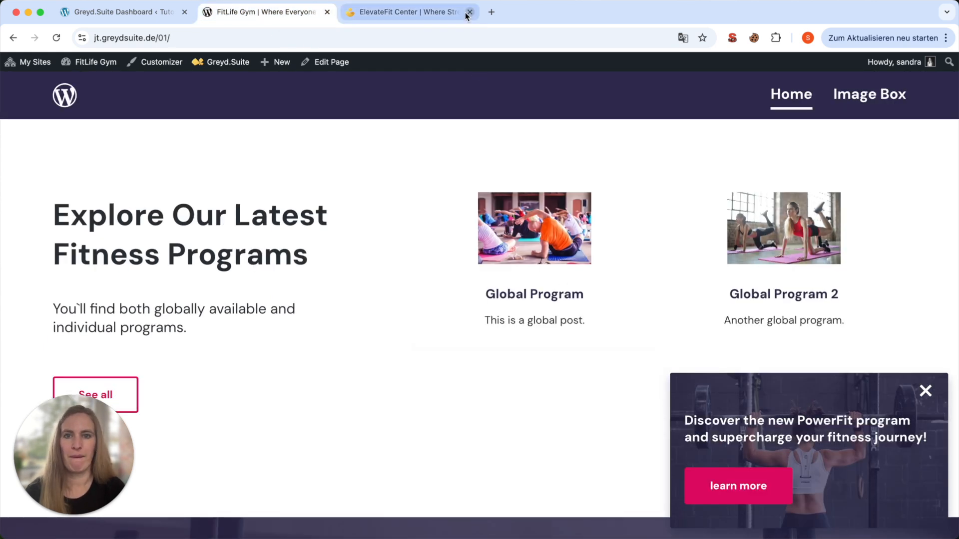
{"action": "left_click", "coordinate": [420, 12]}
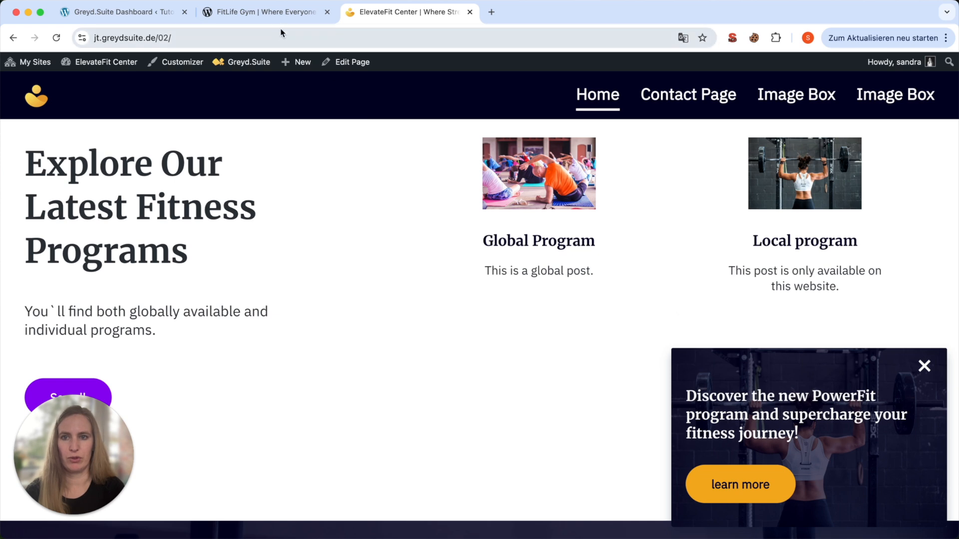
{"action": "left_click", "coordinate": [284, 14]}
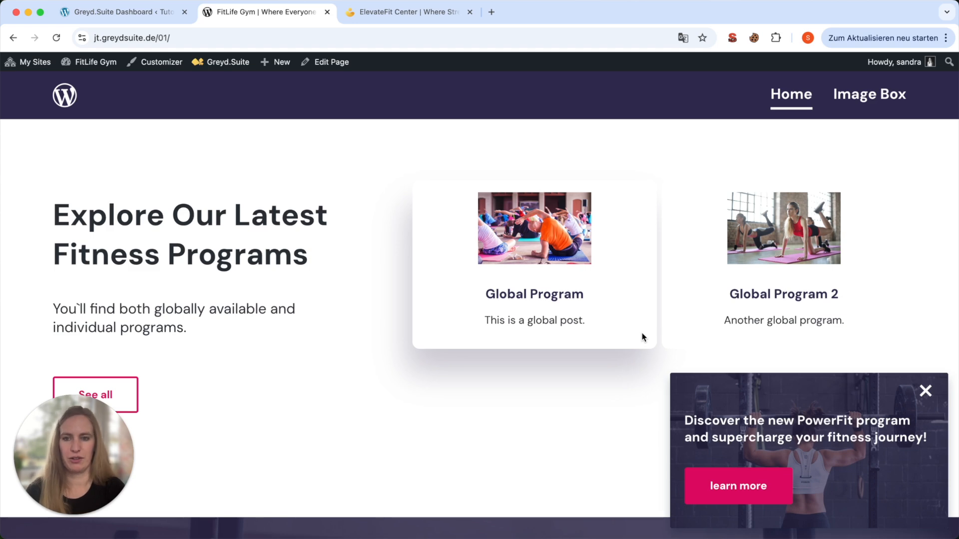
Compare the local trainers shown in the team sections of FitLife Gym and ElevateFit Center.
{"action": "scroll", "coordinate": [643, 337], "scroll_direction": "down", "scroll_amount": 15}
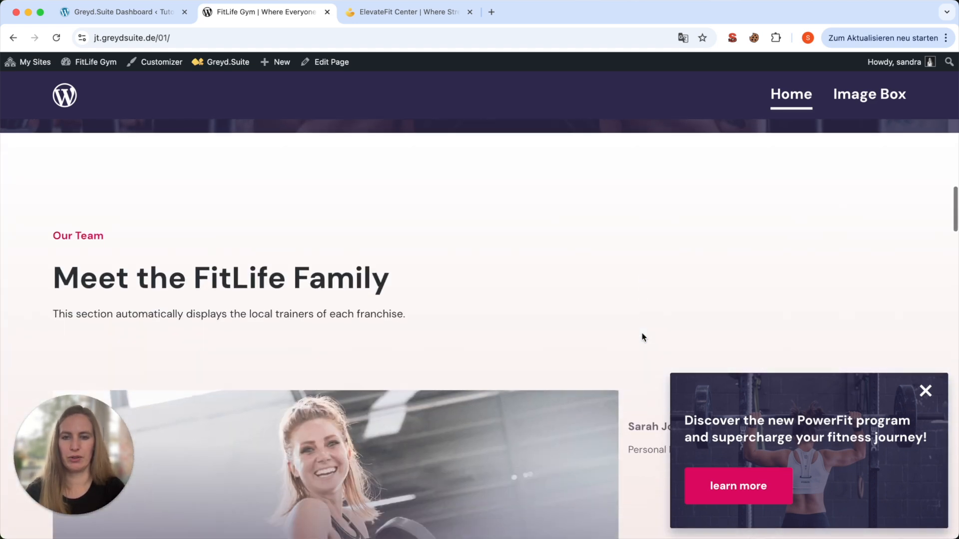
{"action": "scroll", "coordinate": [642, 337], "scroll_direction": "down", "scroll_amount": 5}
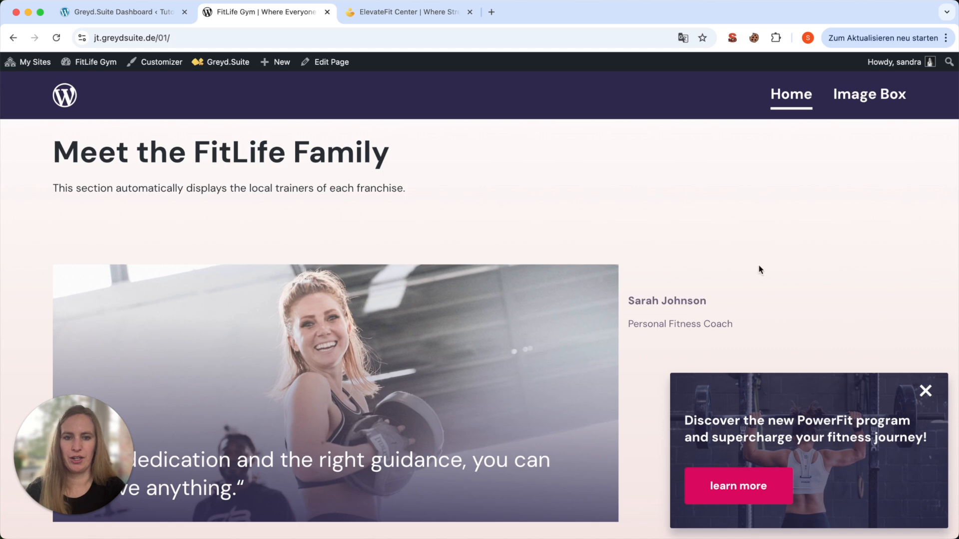
{"action": "scroll", "coordinate": [579, 254], "scroll_direction": "down", "scroll_amount": 12}
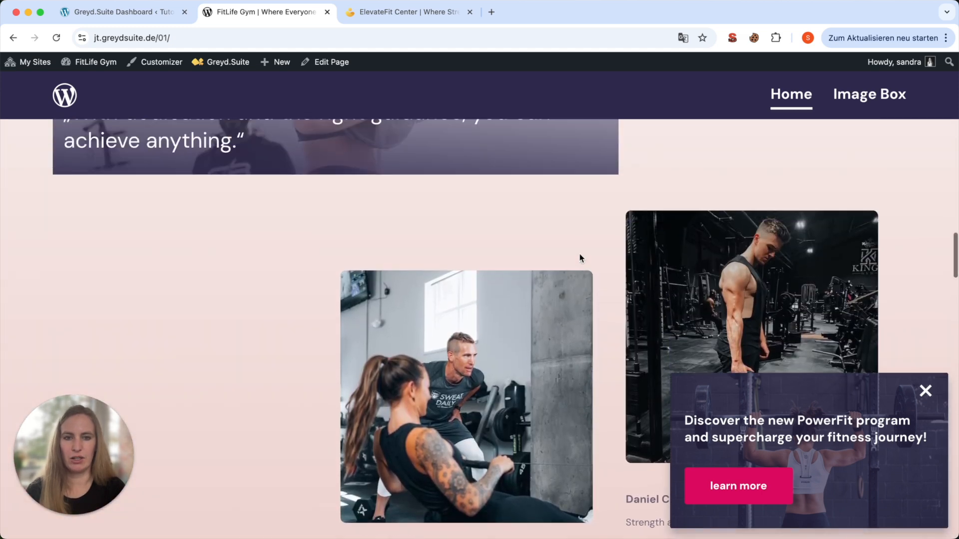
{"action": "scroll", "coordinate": [579, 258], "scroll_direction": "up", "scroll_amount": 5}
{"action": "left_click", "coordinate": [416, 12]}
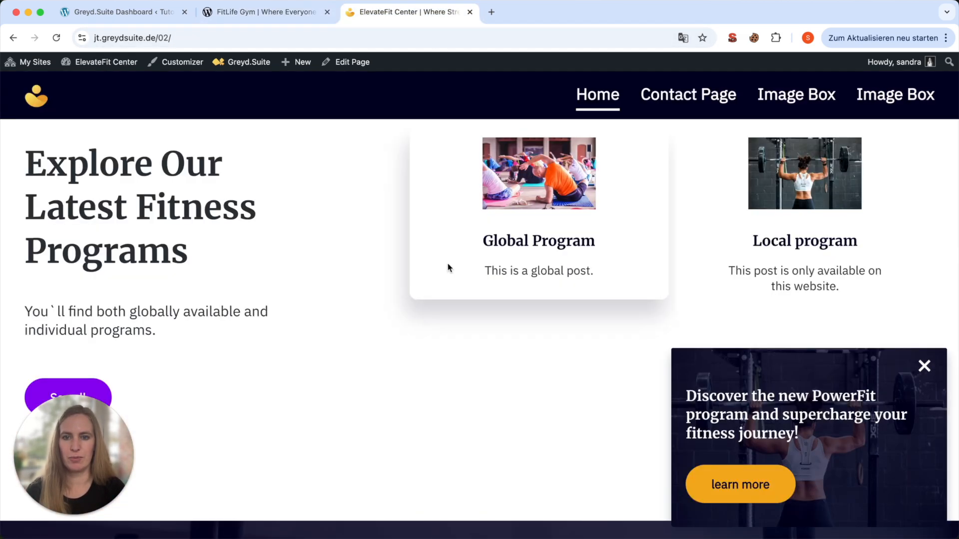
{"action": "scroll", "coordinate": [448, 263], "scroll_direction": "down", "scroll_amount": 20}
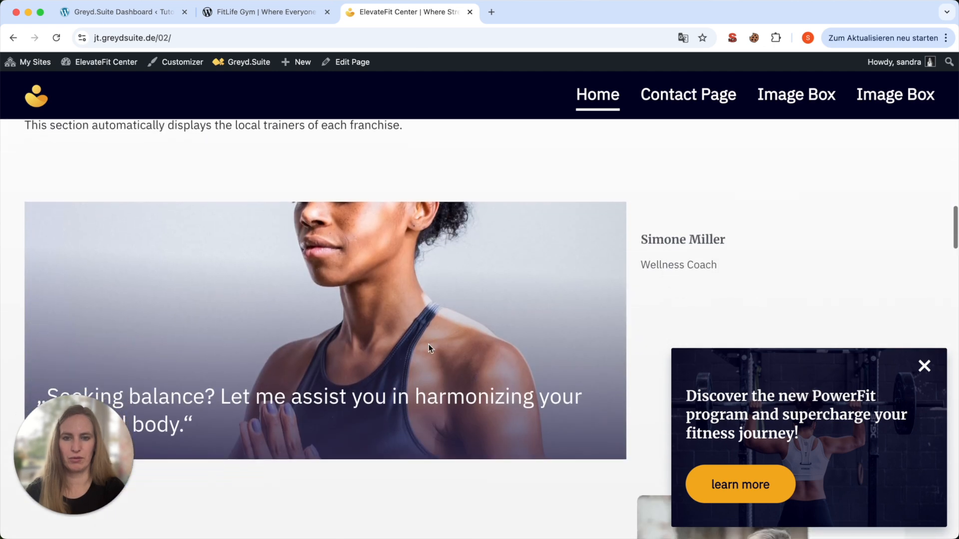
{"action": "scroll", "coordinate": [428, 345], "scroll_direction": "down", "scroll_amount": 15}
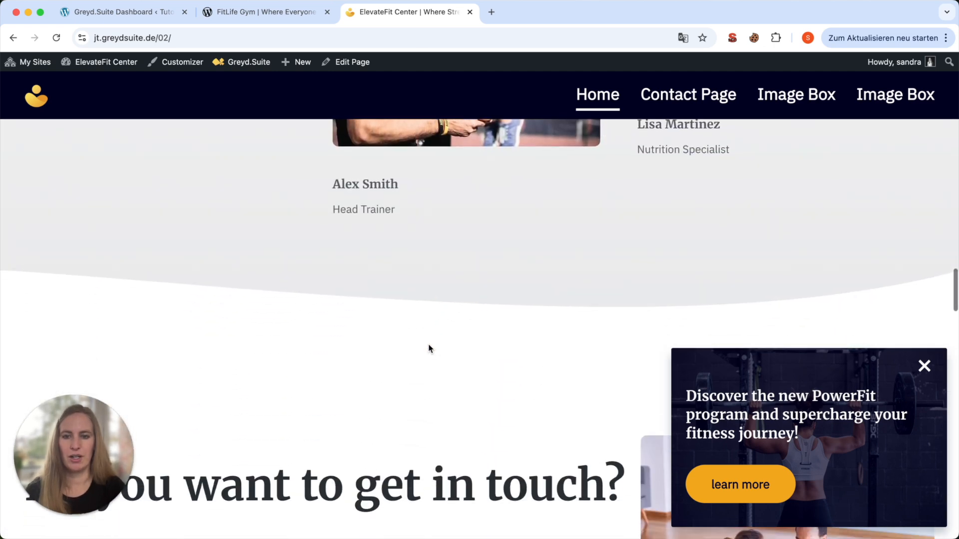
Compare the contact details and opening hours in the get-in-touch sections of both gym sites.
{"action": "scroll", "coordinate": [429, 348], "scroll_direction": "down", "scroll_amount": 6}
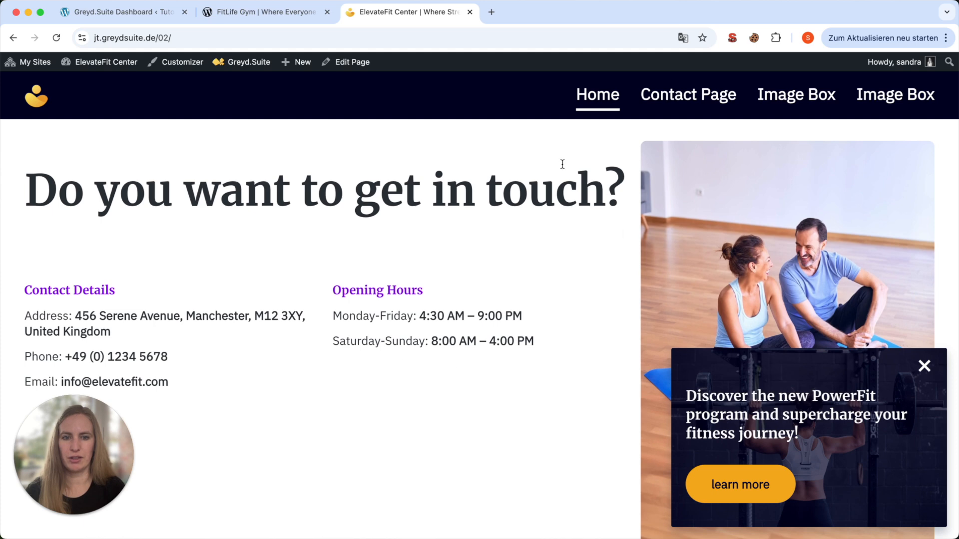
{"action": "left_click", "coordinate": [277, 14]}
{"action": "scroll", "coordinate": [408, 264], "scroll_direction": "down", "scroll_amount": 10}
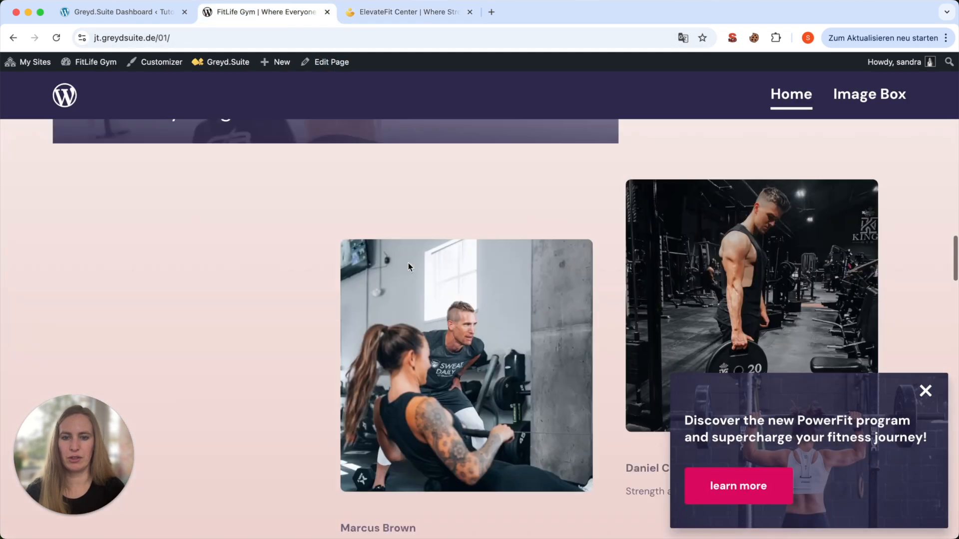
{"action": "scroll", "coordinate": [408, 266], "scroll_direction": "down", "scroll_amount": 7}
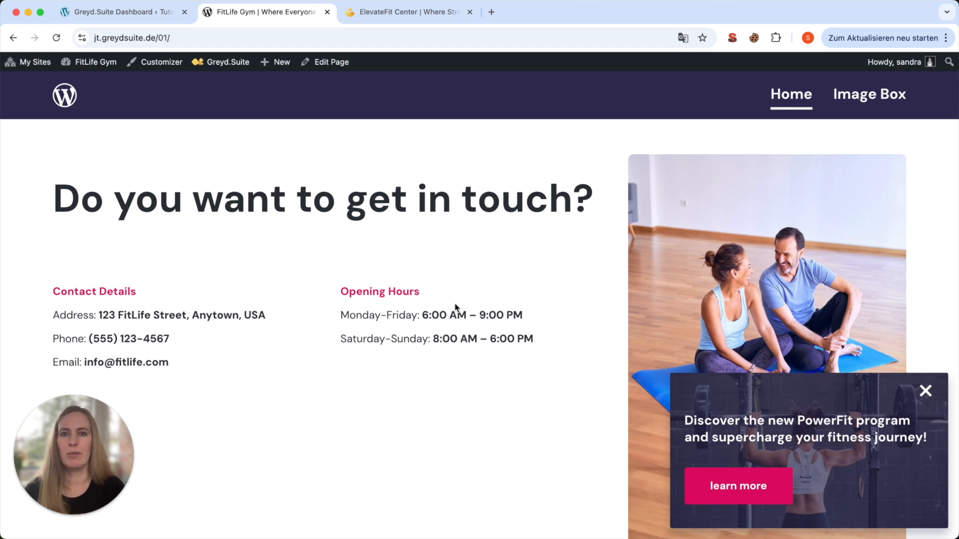
Return to the Greyd.Suite dashboard, review its feature cards and open Global Content management for this website.
{"action": "left_click", "coordinate": [130, 11]}
{"action": "scroll", "coordinate": [344, 299], "scroll_direction": "down", "scroll_amount": 10}
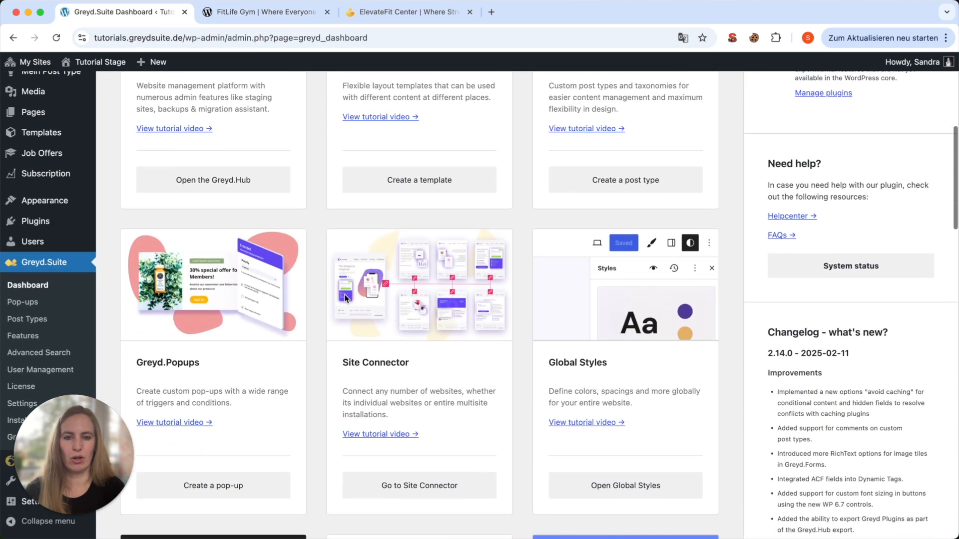
{"action": "scroll", "coordinate": [344, 299], "scroll_direction": "down", "scroll_amount": 5}
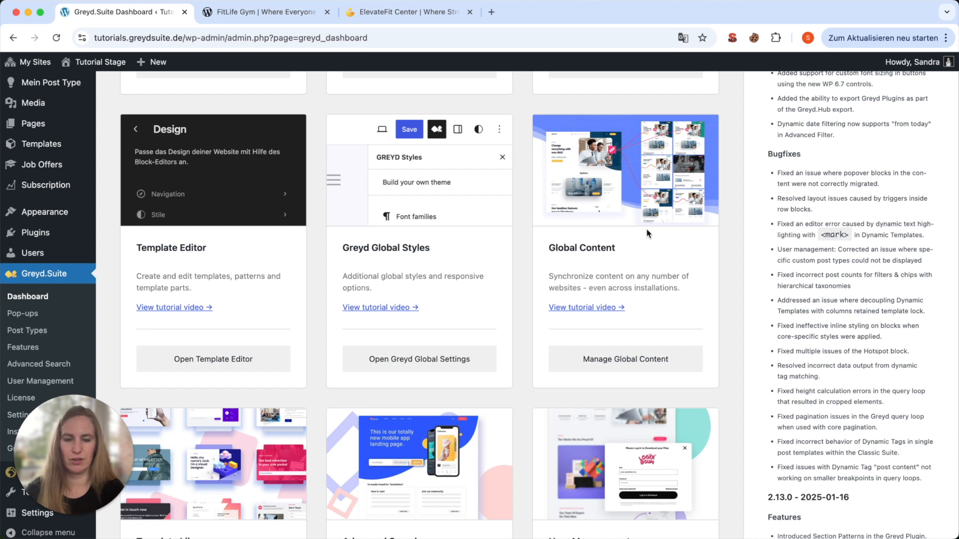
{"action": "scroll", "coordinate": [47, 368], "scroll_direction": "down", "scroll_amount": 3}
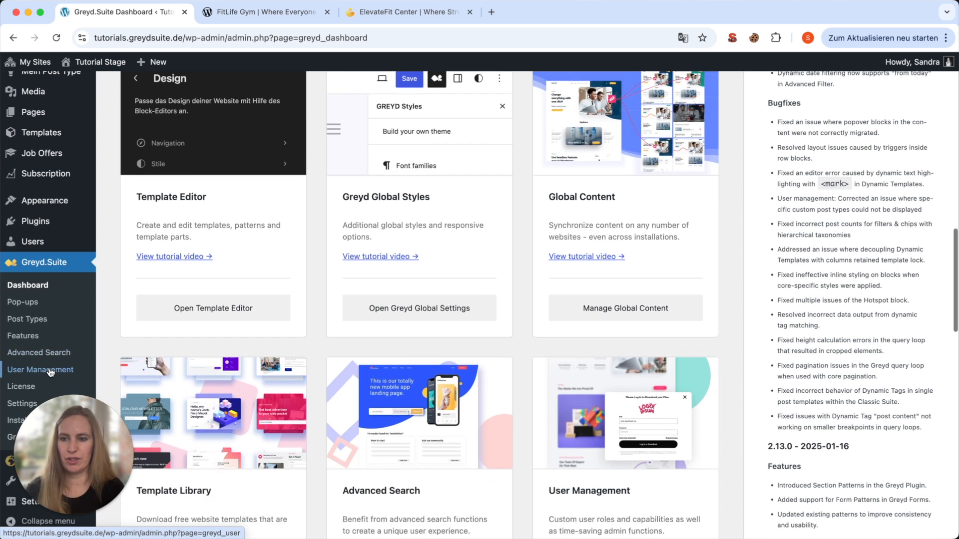
{"action": "left_click_drag", "start_coordinate": [77, 461], "coordinate": [907, 469]}
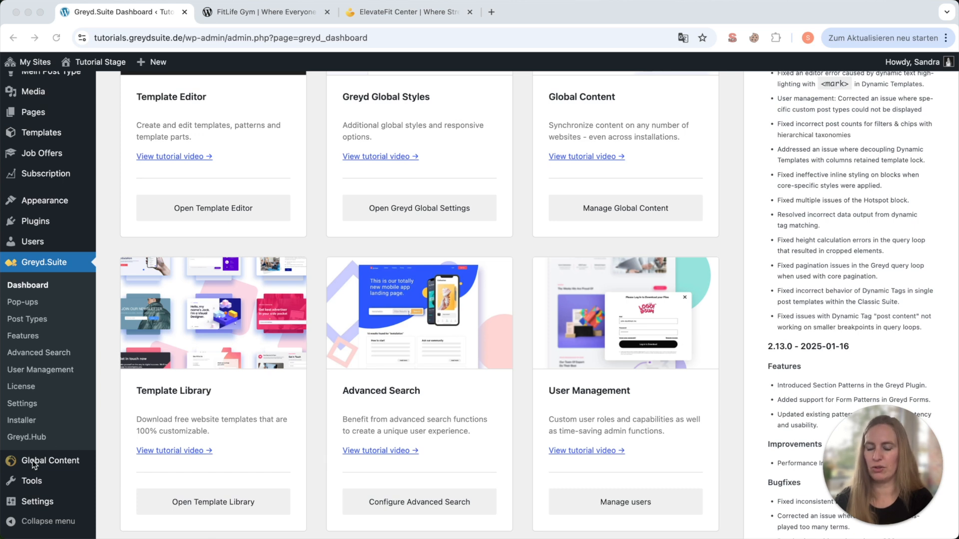
{"action": "left_click", "coordinate": [45, 463]}
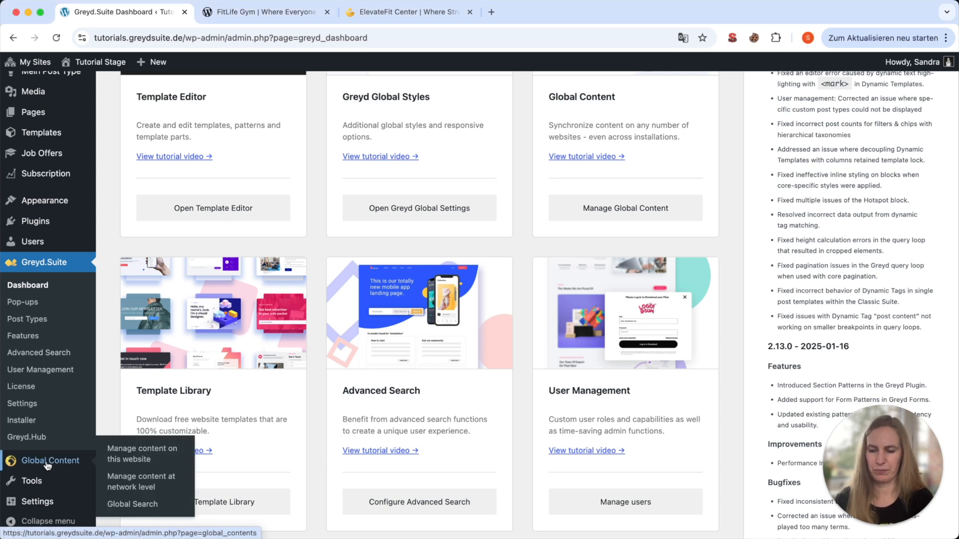
{"action": "mouse_move", "coordinate": [56, 466]}
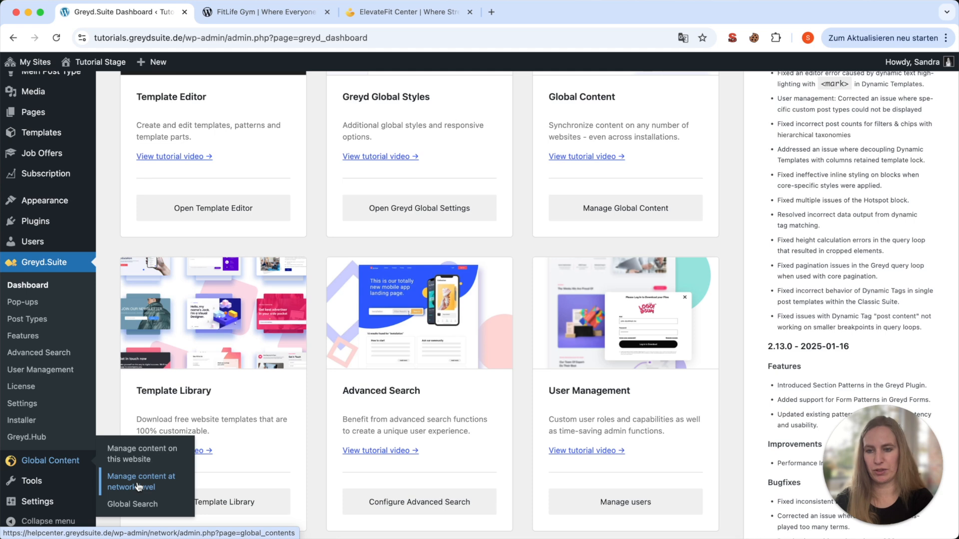
{"action": "left_click", "coordinate": [134, 459]}
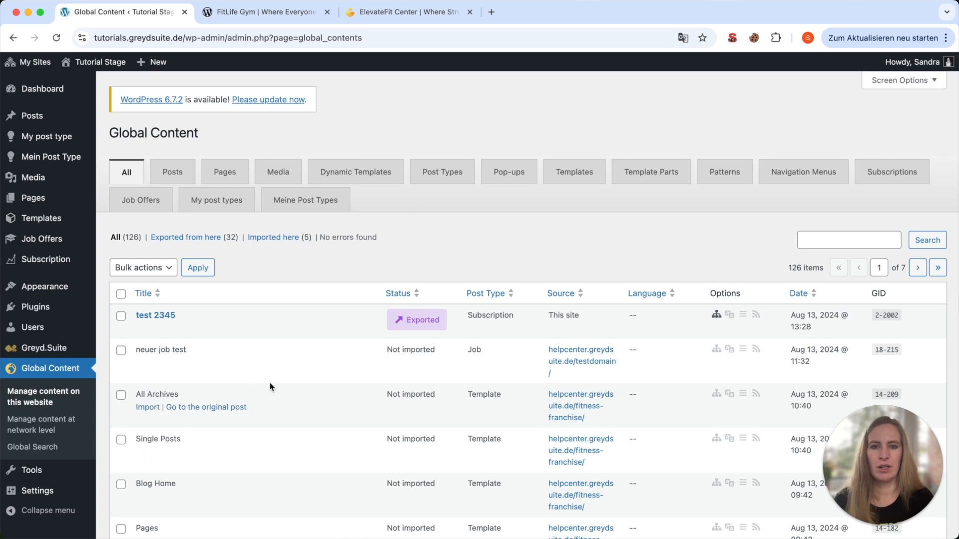
Review the full list of global content on this website and browse its posts and pages.
{"action": "scroll", "coordinate": [269, 387], "scroll_direction": "down", "scroll_amount": 15}
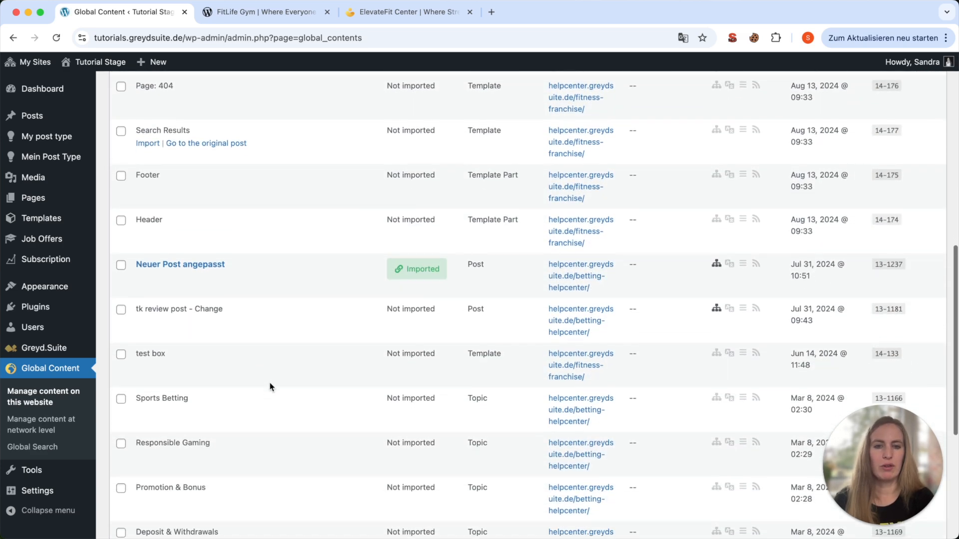
{"action": "scroll", "coordinate": [270, 387], "scroll_direction": "down", "scroll_amount": 3}
{"action": "scroll", "coordinate": [270, 387], "scroll_direction": "up", "scroll_amount": 18}
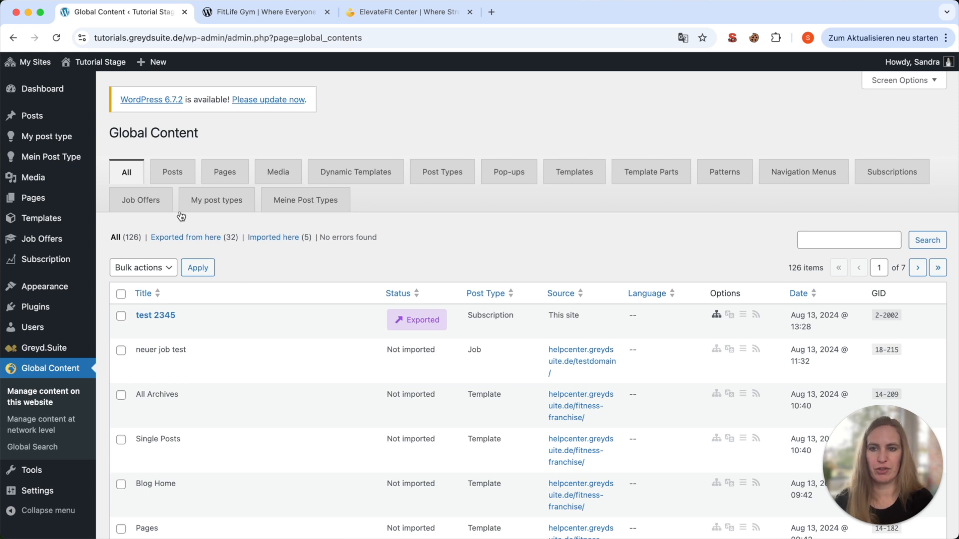
{"action": "left_click", "coordinate": [172, 175]}
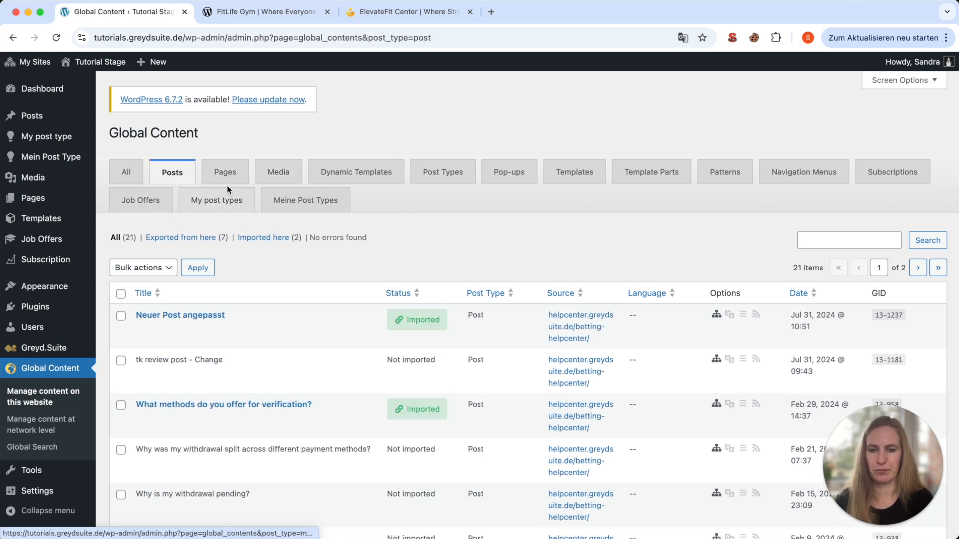
{"action": "left_click", "coordinate": [213, 181]}
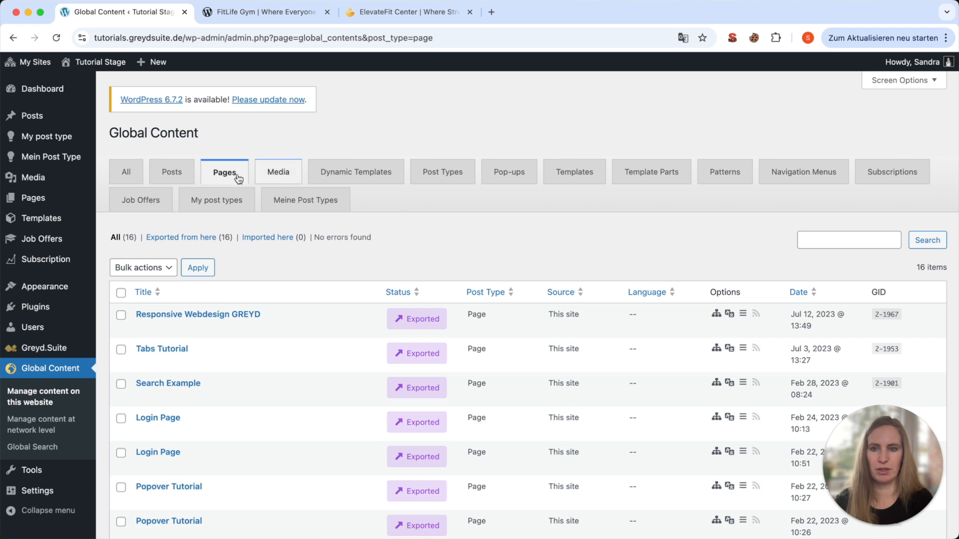
Compare the import and export statuses of the global posts with those of the global pages.
{"action": "left_click", "coordinate": [170, 173]}
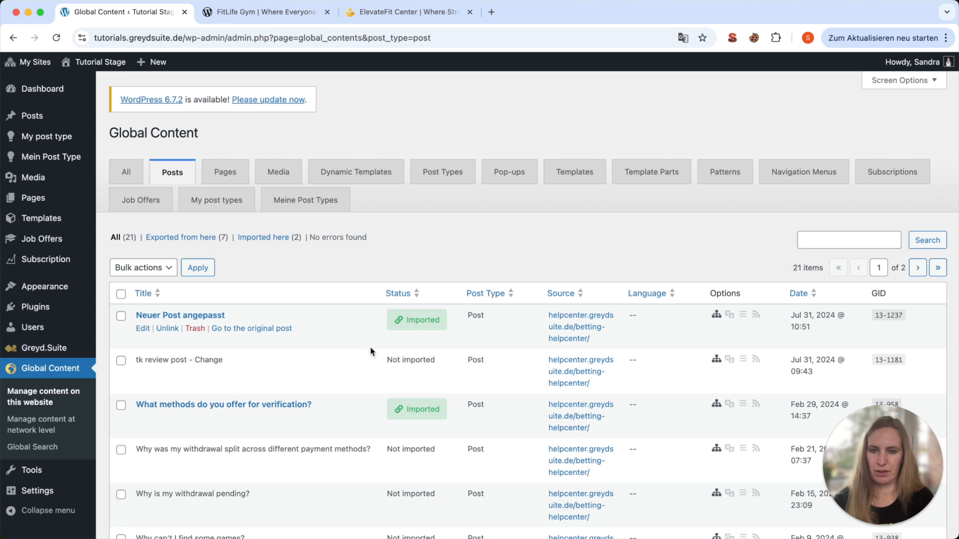
{"action": "left_click_drag", "start_coordinate": [388, 361], "coordinate": [442, 361]}
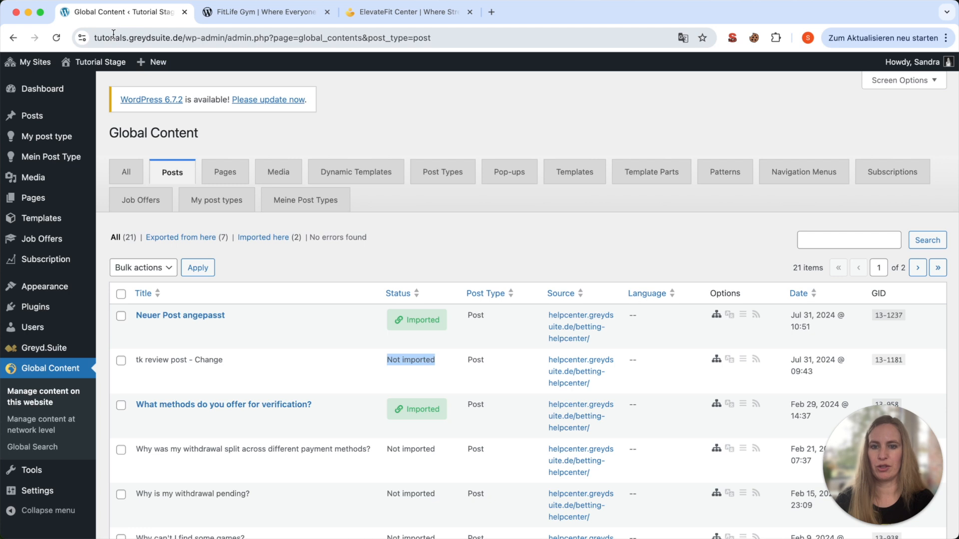
{"action": "left_click", "coordinate": [437, 385]}
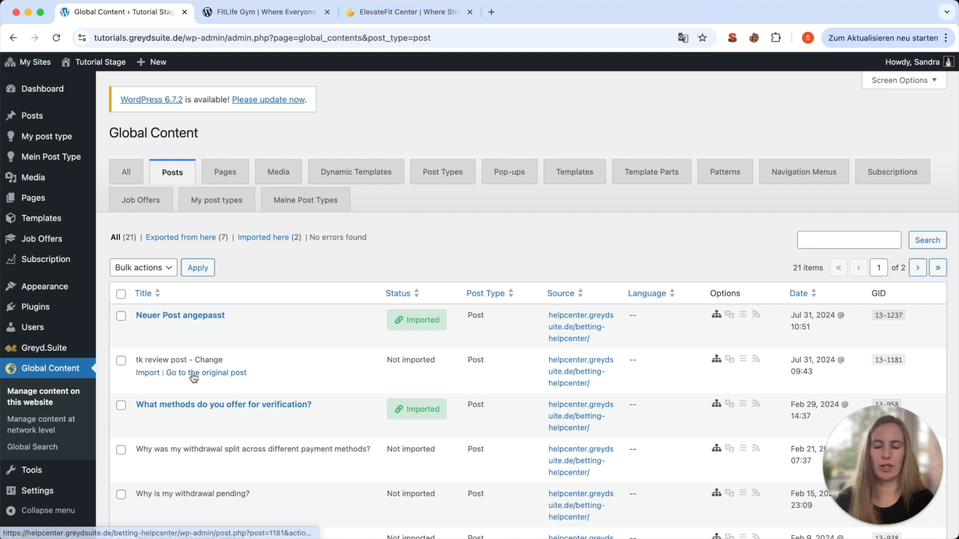
{"action": "left_click", "coordinate": [239, 182]}
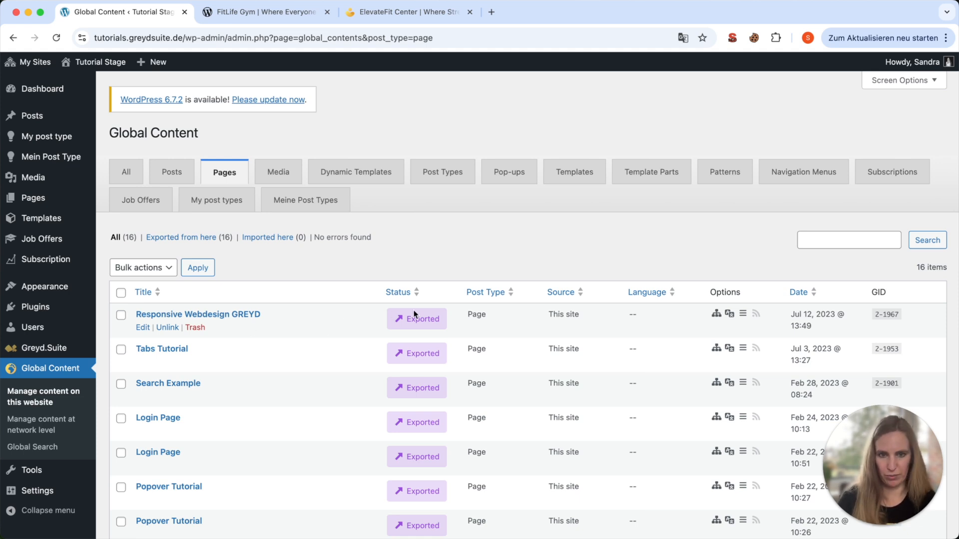
Import the global post "tk review post - Change" onto this site.
{"action": "left_click", "coordinate": [173, 175]}
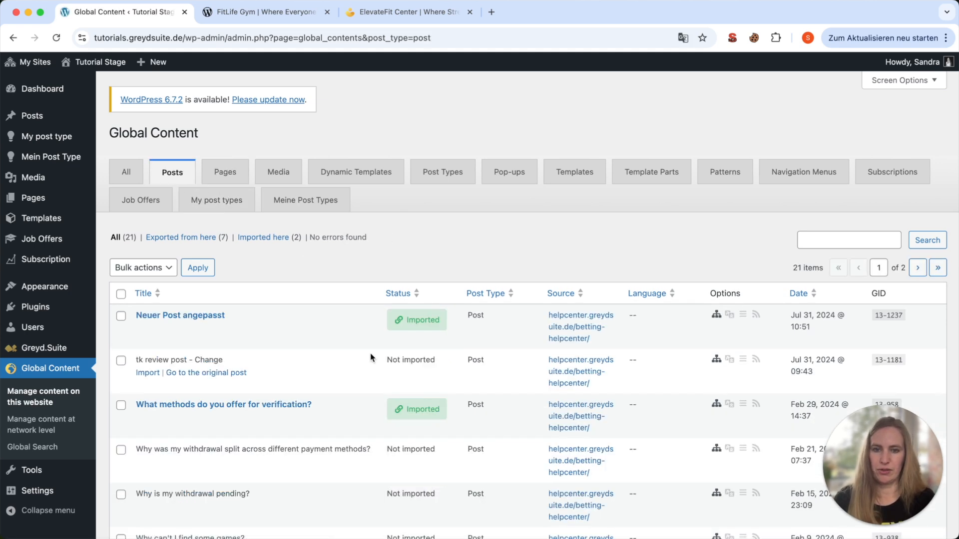
{"action": "scroll", "coordinate": [334, 377], "scroll_direction": "down", "scroll_amount": 1}
{"action": "scroll", "coordinate": [334, 377], "scroll_direction": "down", "scroll_amount": 2}
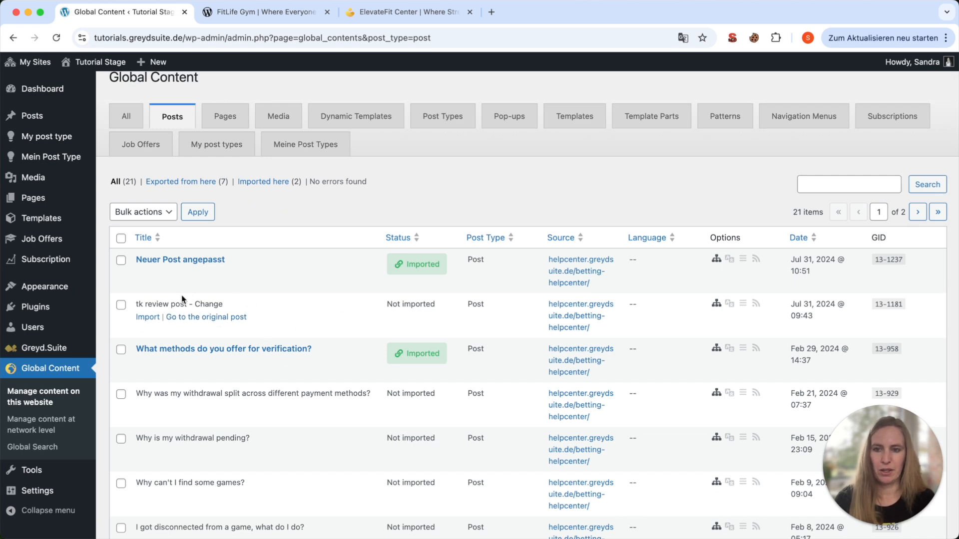
{"action": "left_click_drag", "start_coordinate": [388, 306], "coordinate": [437, 305]}
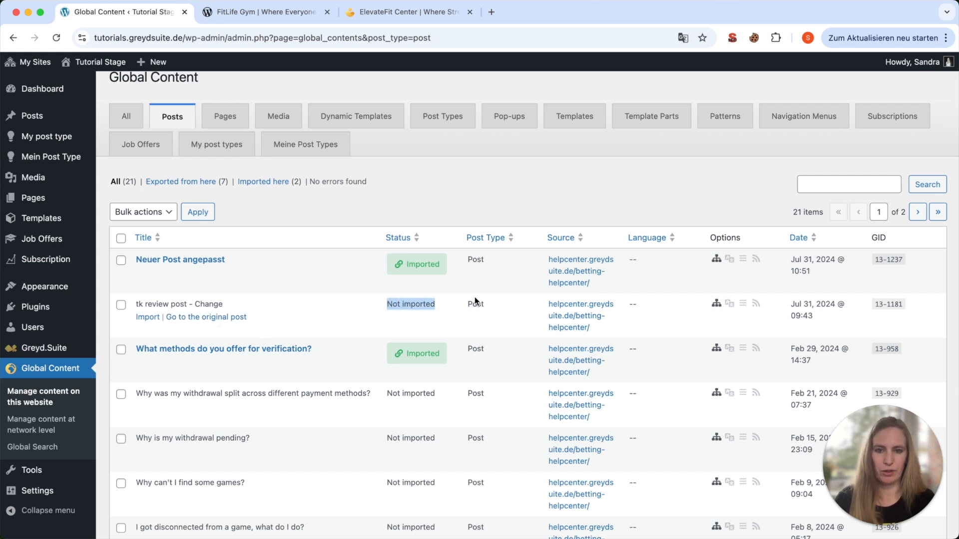
{"action": "left_click", "coordinate": [148, 317]}
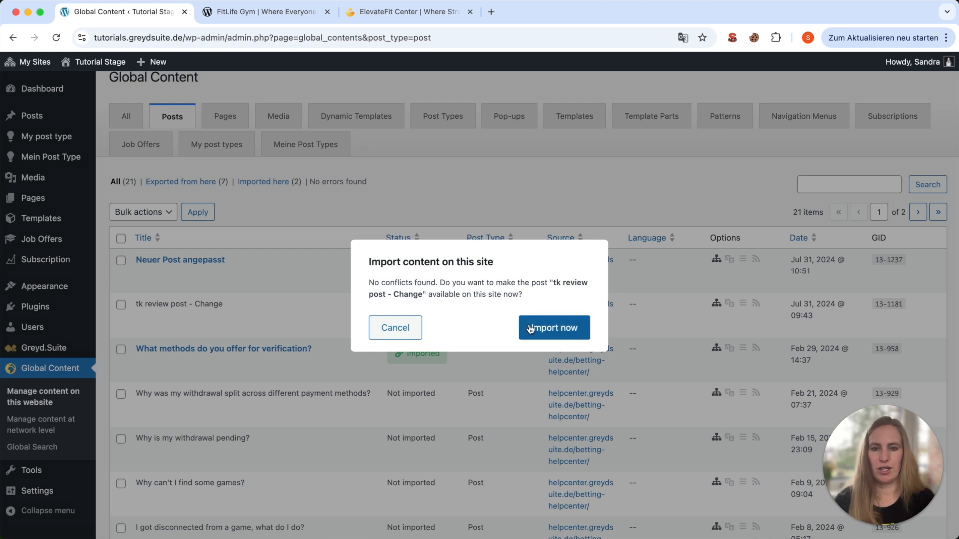
{"action": "left_click", "coordinate": [558, 329]}
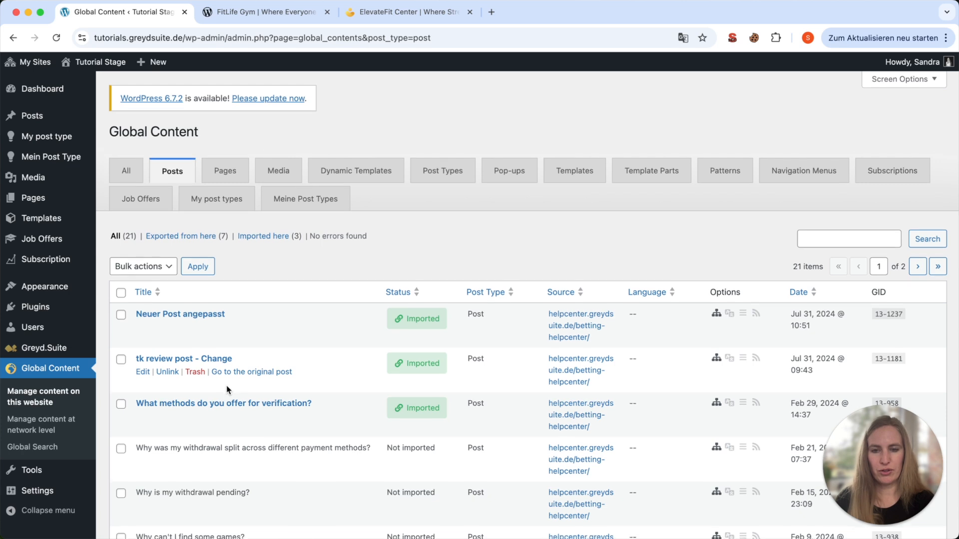
{"action": "scroll", "coordinate": [215, 385], "scroll_direction": "down", "scroll_amount": 1}
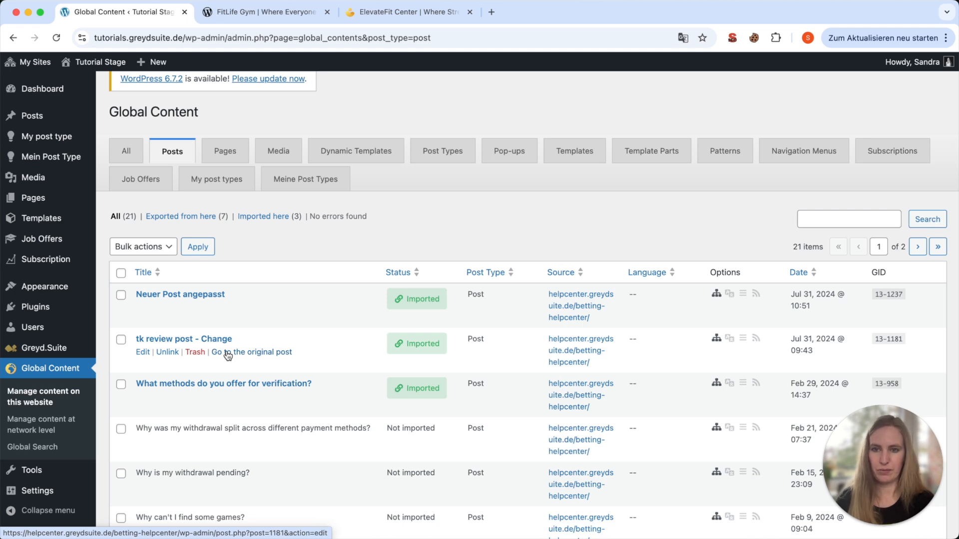
Open content management at network level and examine the source and usage of the global contents.
{"action": "left_click", "coordinate": [232, 155]}
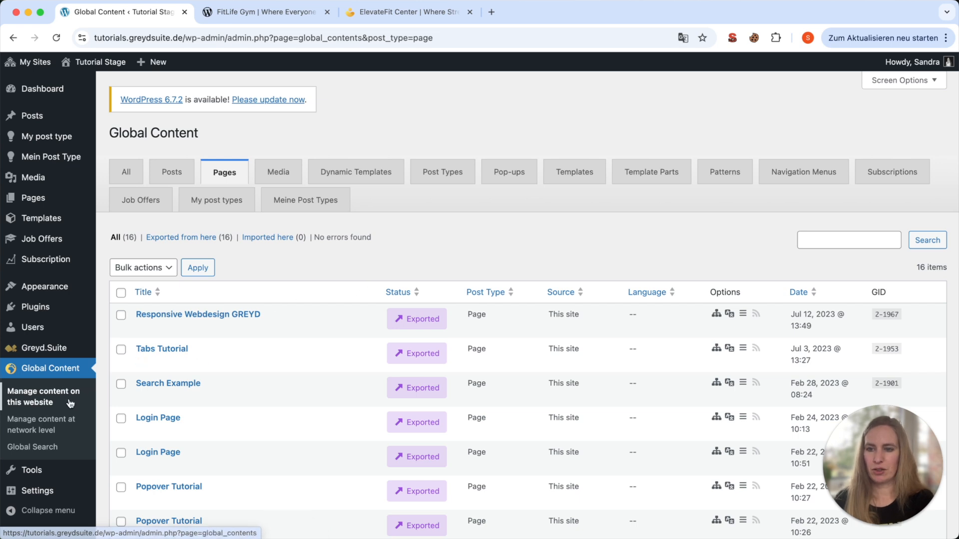
{"action": "left_click", "coordinate": [46, 425]}
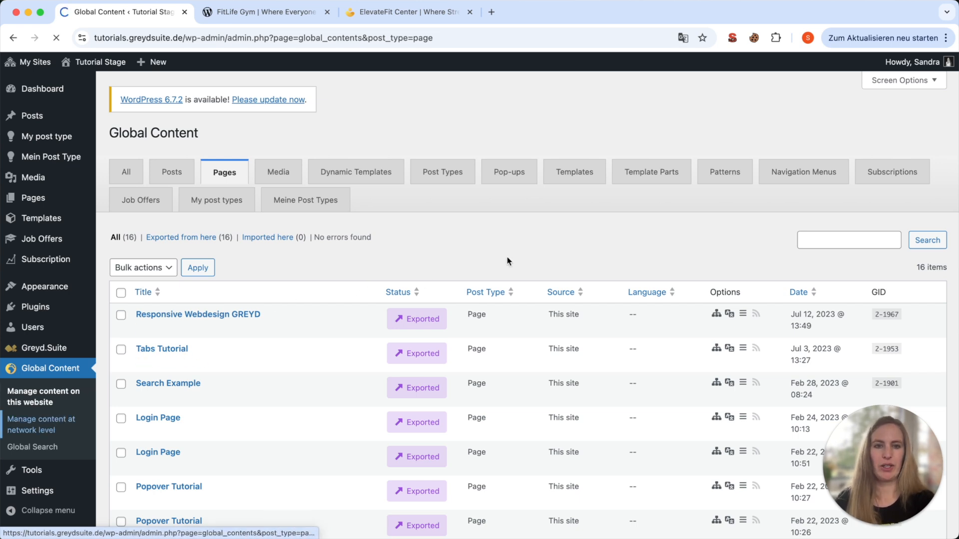
{"action": "scroll", "coordinate": [508, 262], "scroll_direction": "down", "scroll_amount": 6}
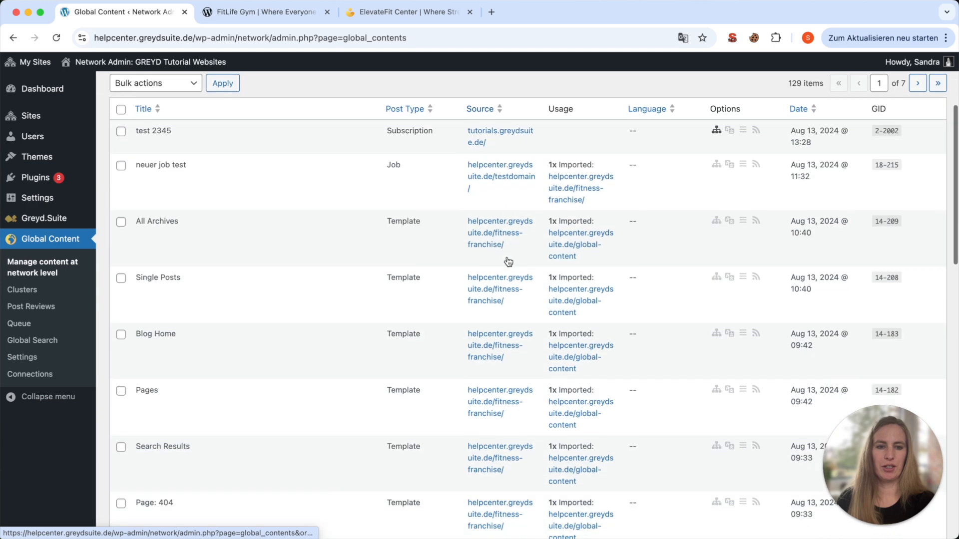
{"action": "scroll", "coordinate": [507, 259], "scroll_direction": "up", "scroll_amount": 6}
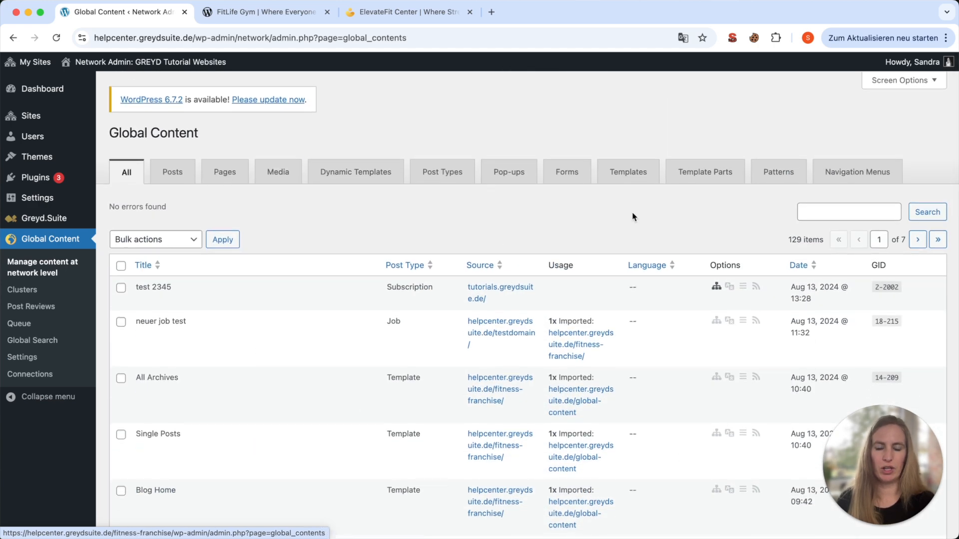
{"action": "mouse_move", "coordinate": [537, 379]}
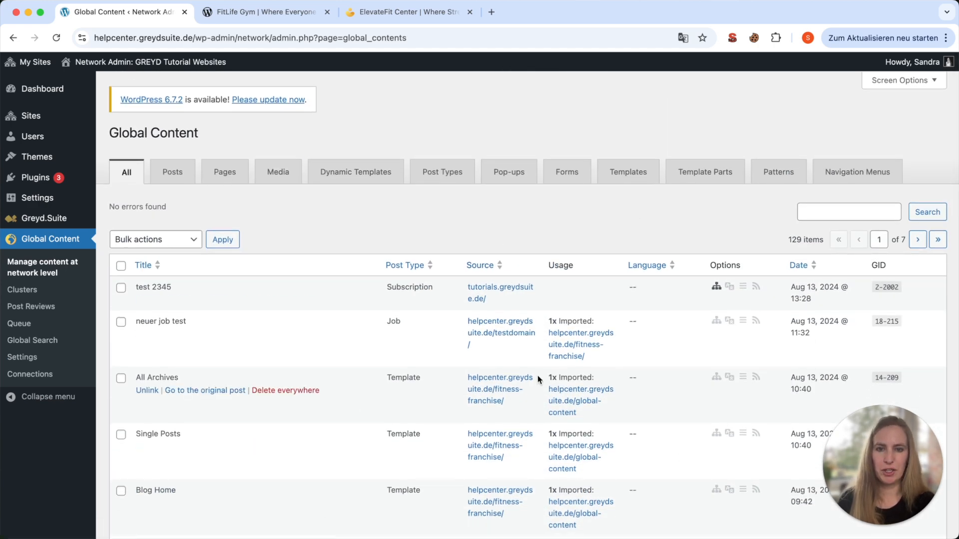
{"action": "mouse_move", "coordinate": [490, 297]}
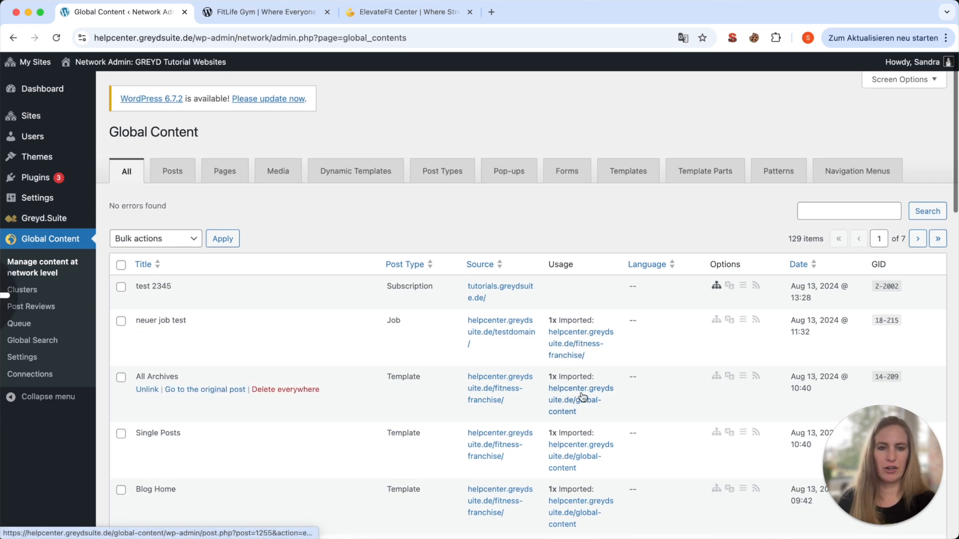
Check the network's Global Content settings for trashed global posts and review cleanup, and return to the network content list.
{"action": "scroll", "coordinate": [583, 398], "scroll_direction": "down", "scroll_amount": 5}
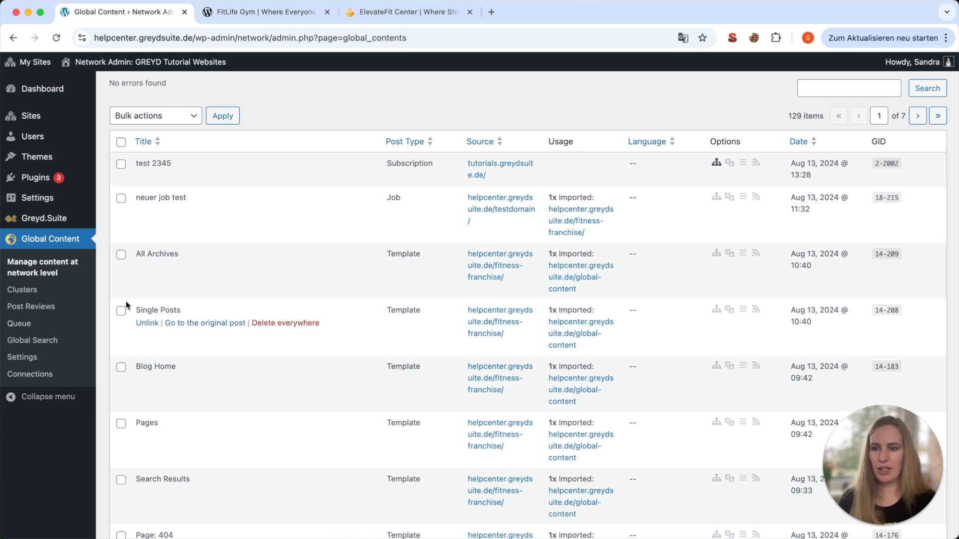
{"action": "left_click", "coordinate": [23, 358]}
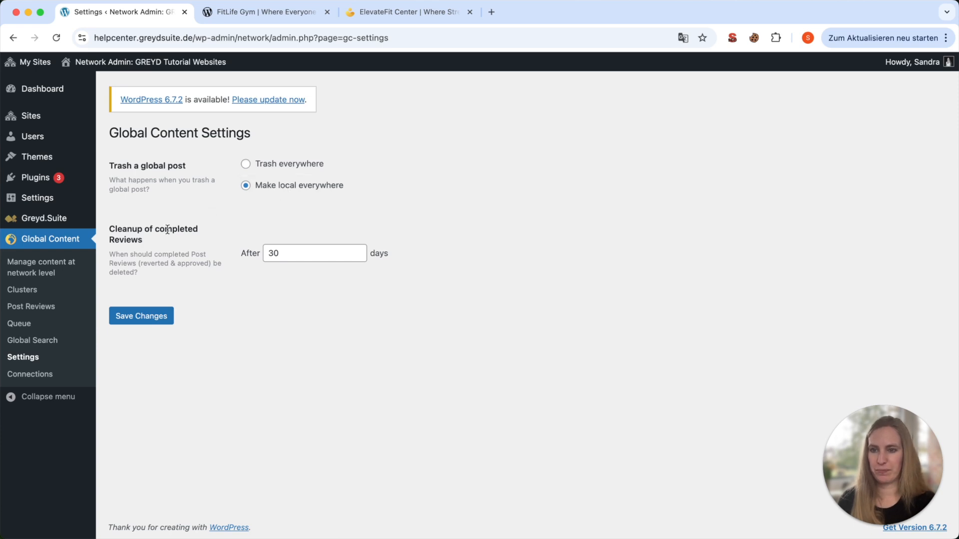
{"action": "left_click", "coordinate": [33, 272]}
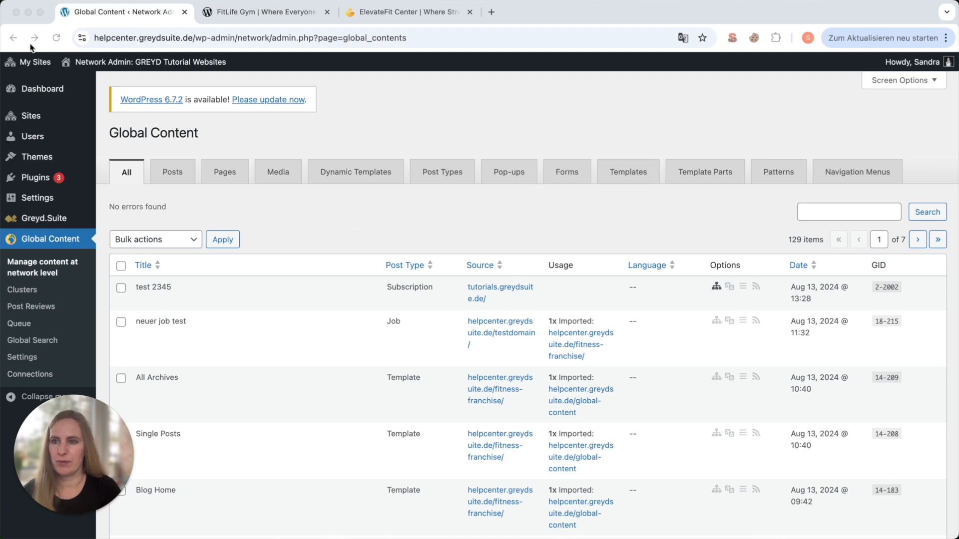
Go back to the Tutorial Stage site's dynamic templates and open "k_Highlight Tile NEW" for editing.
{"action": "left_click", "coordinate": [14, 38]}
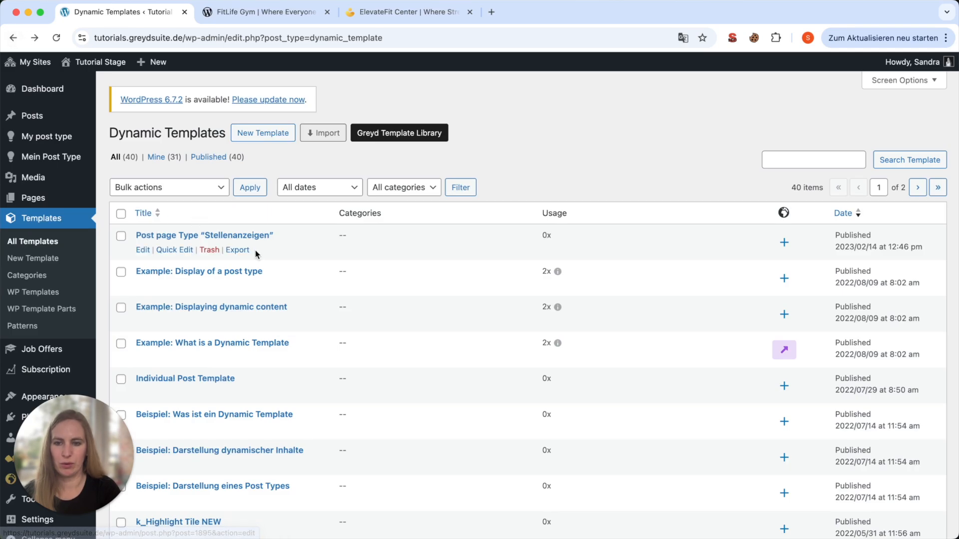
{"action": "scroll", "coordinate": [255, 252], "scroll_direction": "down", "scroll_amount": 5}
{"action": "scroll", "coordinate": [256, 254], "scroll_direction": "down", "scroll_amount": 2}
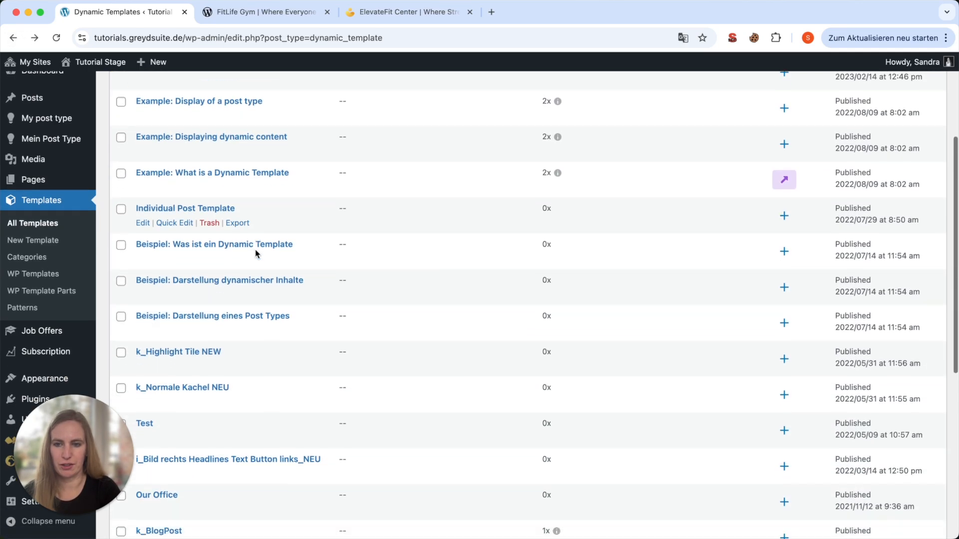
{"action": "left_click", "coordinate": [166, 345]}
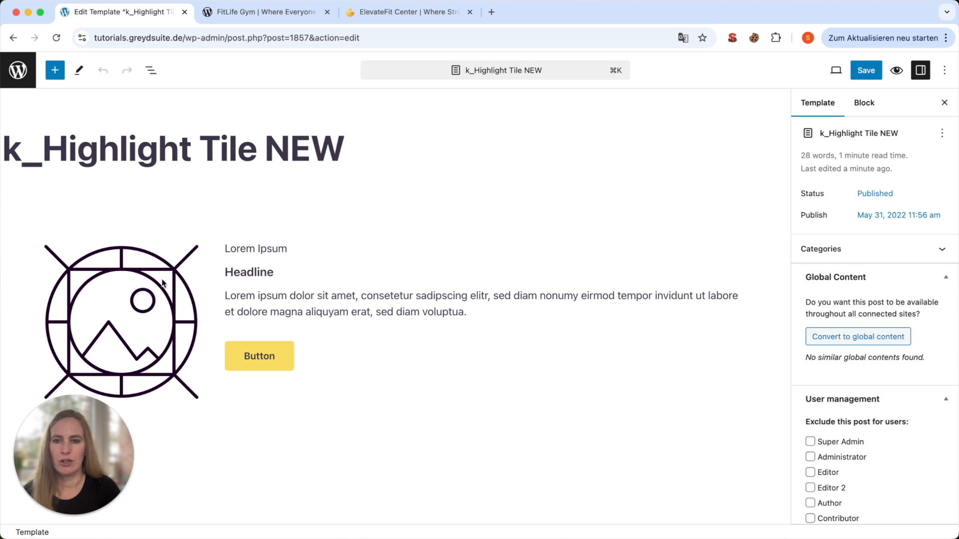
Convert the "k_Highlight Tile NEW" template to global content with nested content included, and check its source post notice.
{"action": "mouse_move", "coordinate": [228, 325]}
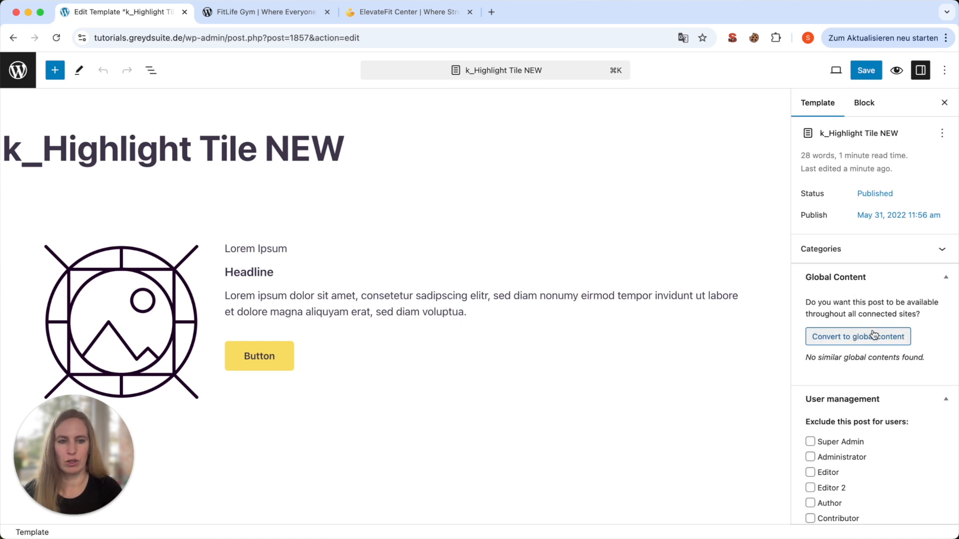
{"action": "left_click", "coordinate": [859, 341]}
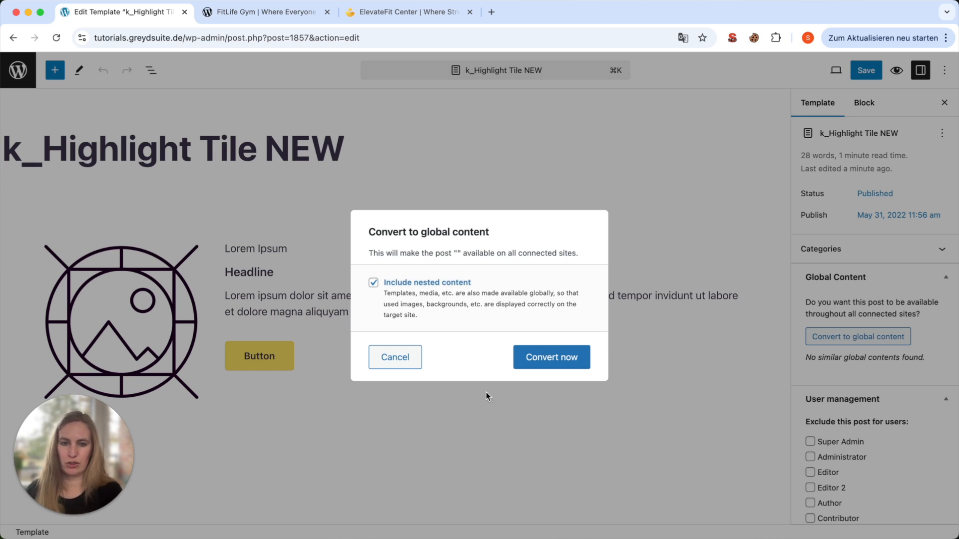
{"action": "left_click", "coordinate": [559, 357]}
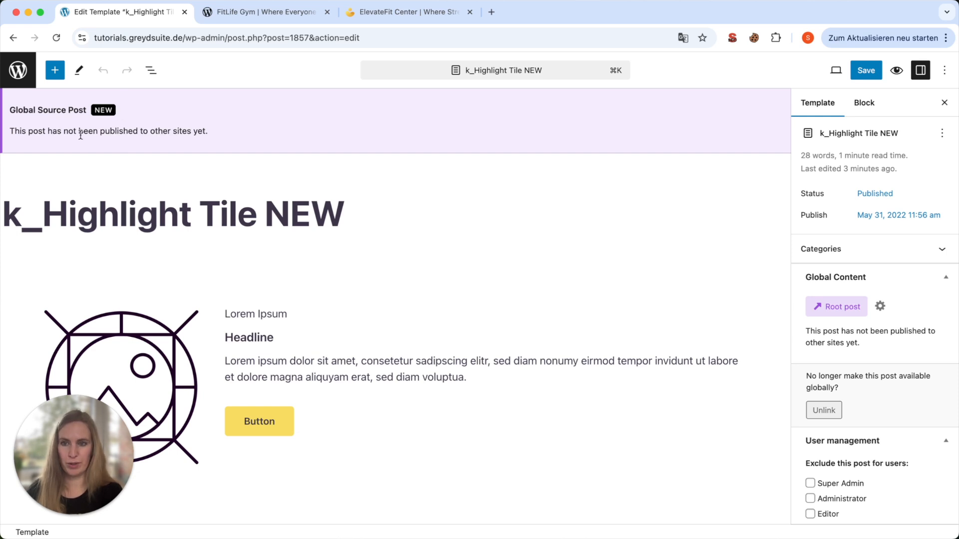
{"action": "left_click_drag", "start_coordinate": [52, 131], "coordinate": [219, 131]}
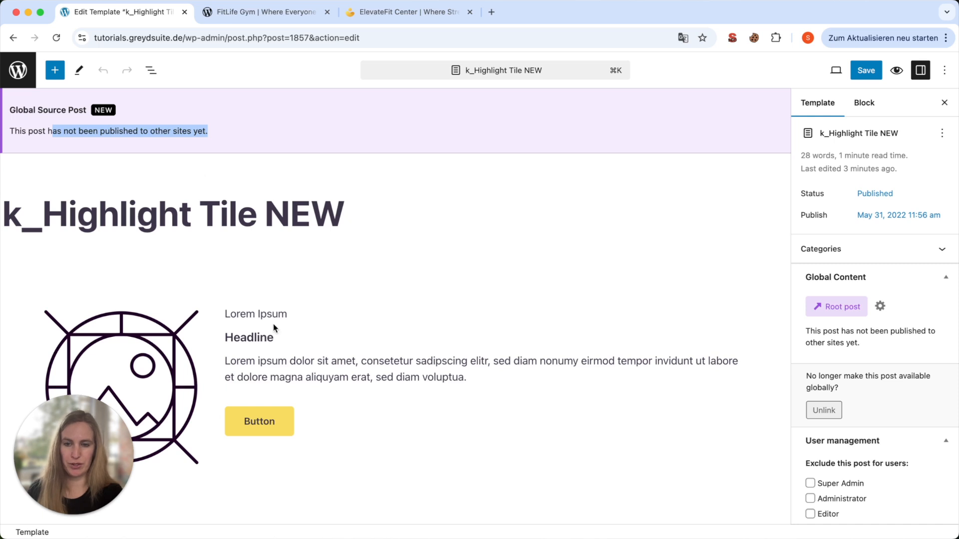
{"action": "scroll", "coordinate": [486, 289], "scroll_direction": "down", "scroll_amount": 2}
{"action": "scroll", "coordinate": [486, 316], "scroll_direction": "up", "scroll_amount": 2}
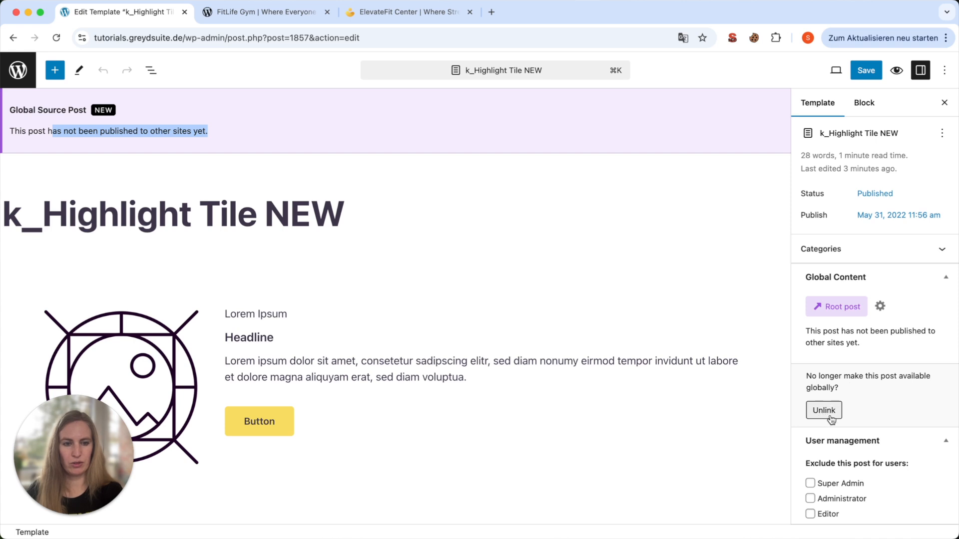
Show the template's global content edit options and examine the nested content setting and the Global Canonical URL.
{"action": "left_click", "coordinate": [880, 310]}
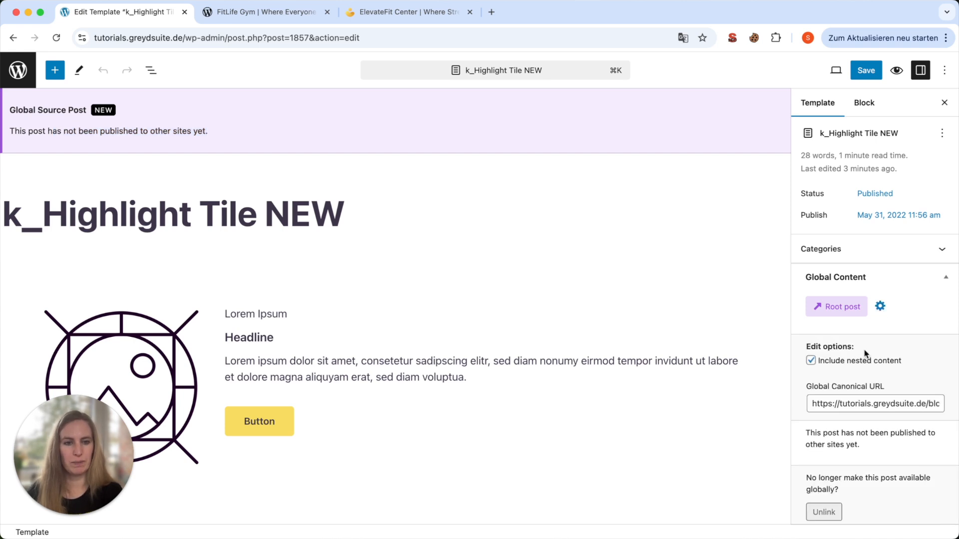
{"action": "scroll", "coordinate": [864, 350], "scroll_direction": "down", "scroll_amount": 3}
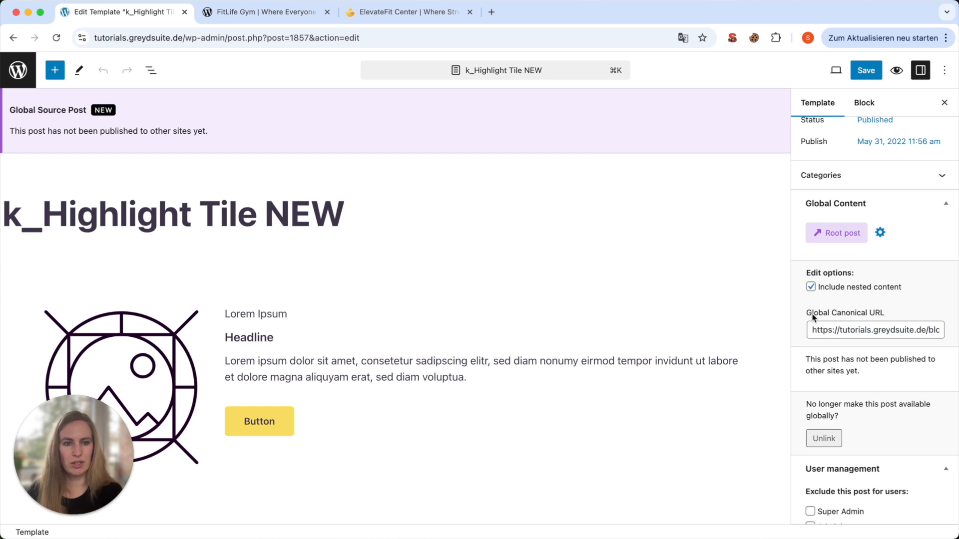
{"action": "left_click_drag", "start_coordinate": [805, 313], "coordinate": [899, 316]}
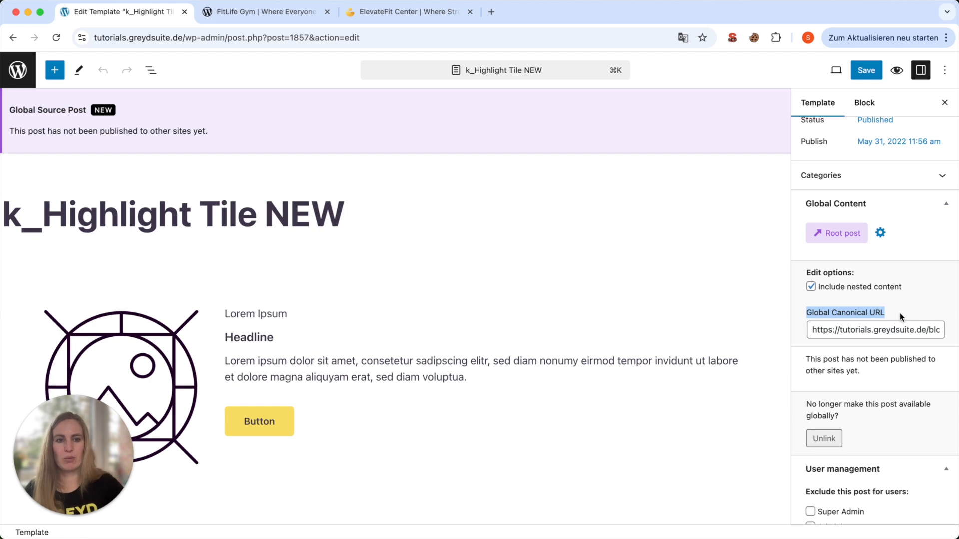
{"action": "left_click", "coordinate": [810, 330]}
{"action": "left_click_drag", "start_coordinate": [811, 330], "coordinate": [954, 332]}
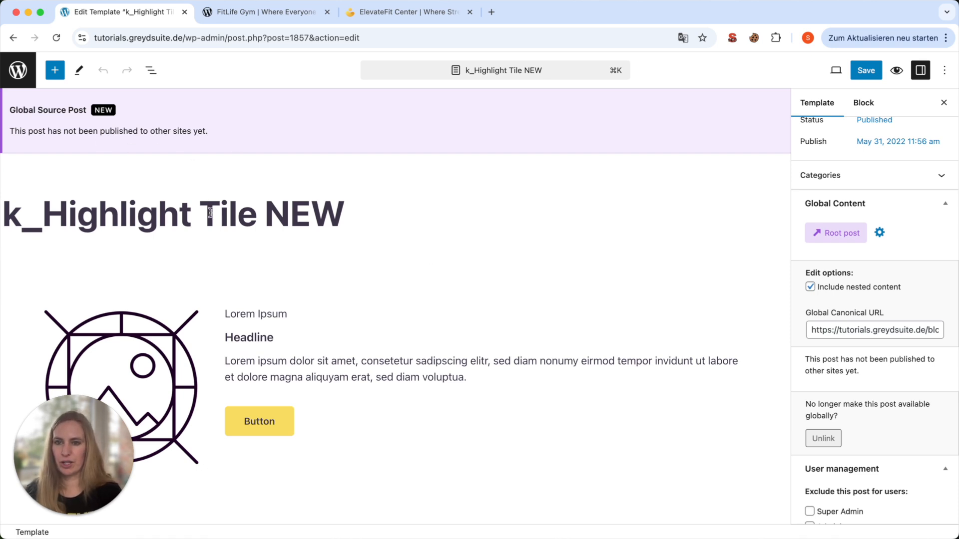
Leave the template editor and look up "k_Highlight Tile NEW" among the dynamic templates in the Tutorial Stage site's Global Content.
{"action": "left_click", "coordinate": [18, 70]}
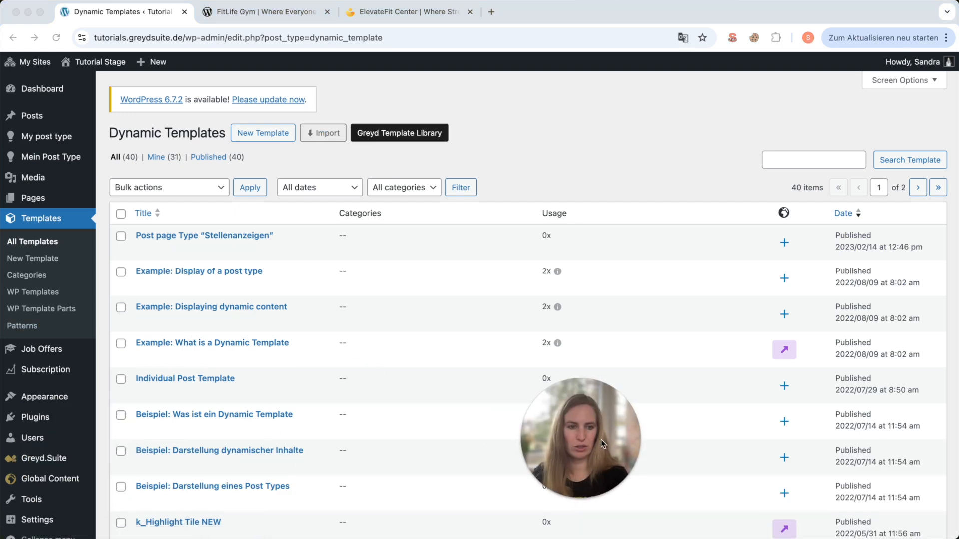
{"action": "left_click_drag", "start_coordinate": [889, 463], "coordinate": [910, 471]}
{"action": "left_click", "coordinate": [42, 480]}
{"action": "left_click", "coordinate": [41, 480]}
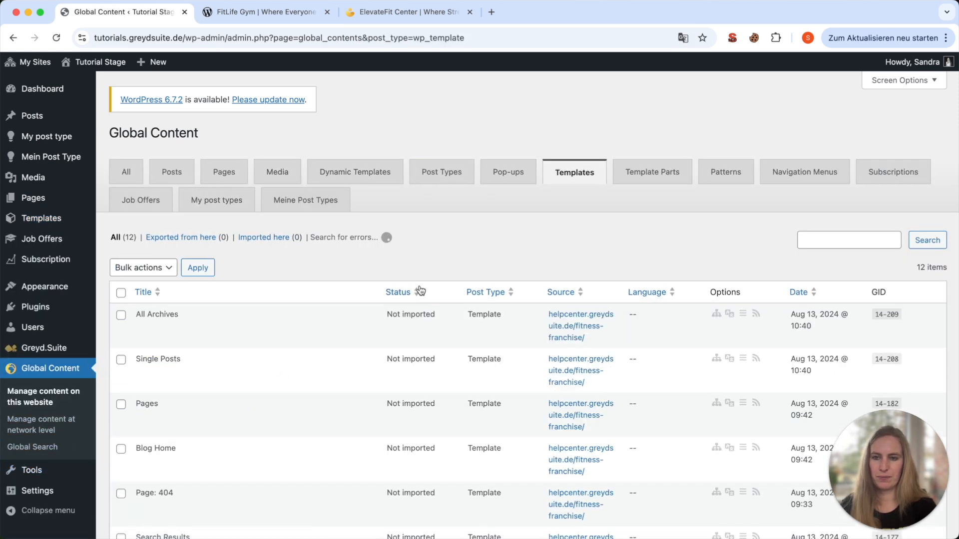
{"action": "scroll", "coordinate": [326, 391], "scroll_direction": "down", "scroll_amount": 3}
{"action": "scroll", "coordinate": [327, 391], "scroll_direction": "down", "scroll_amount": 5}
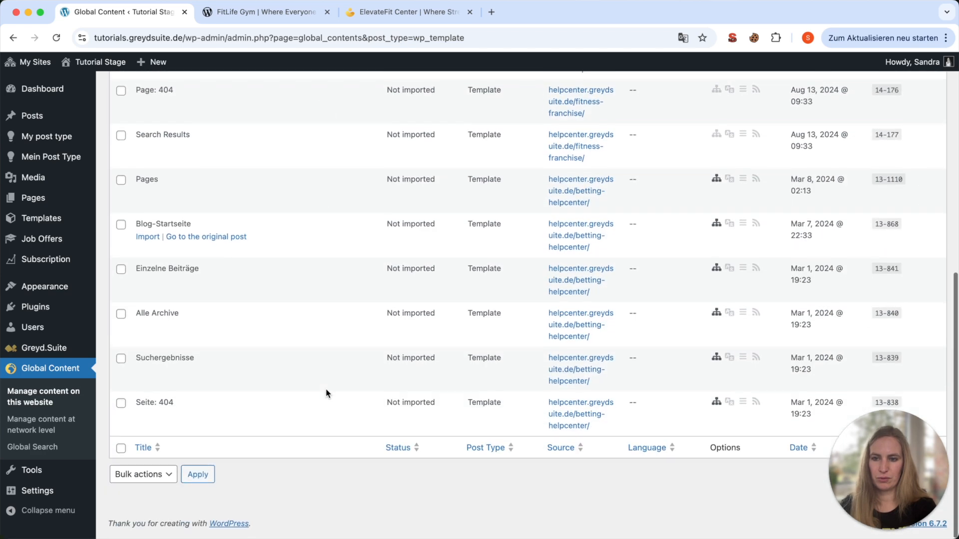
{"action": "scroll", "coordinate": [326, 391], "scroll_direction": "up", "scroll_amount": 8}
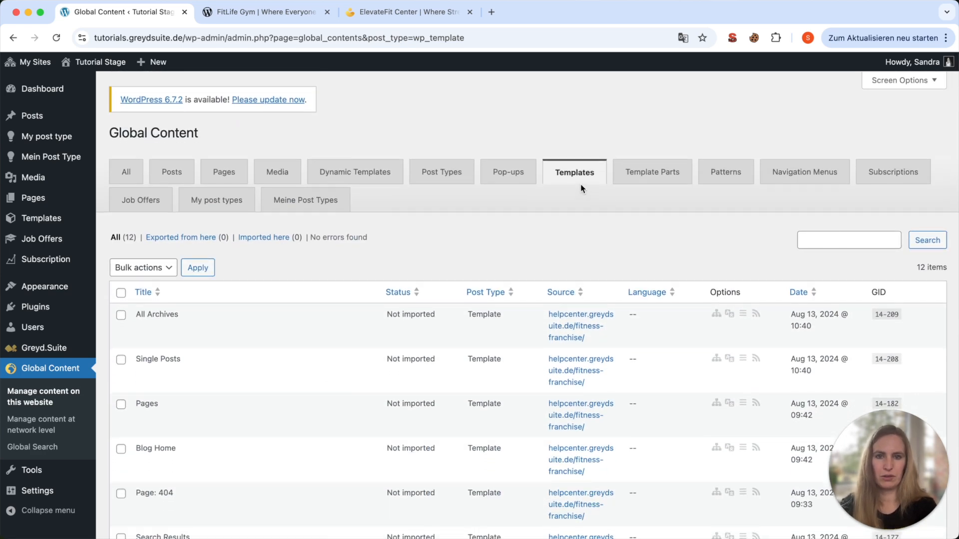
{"action": "left_click", "coordinate": [388, 176]}
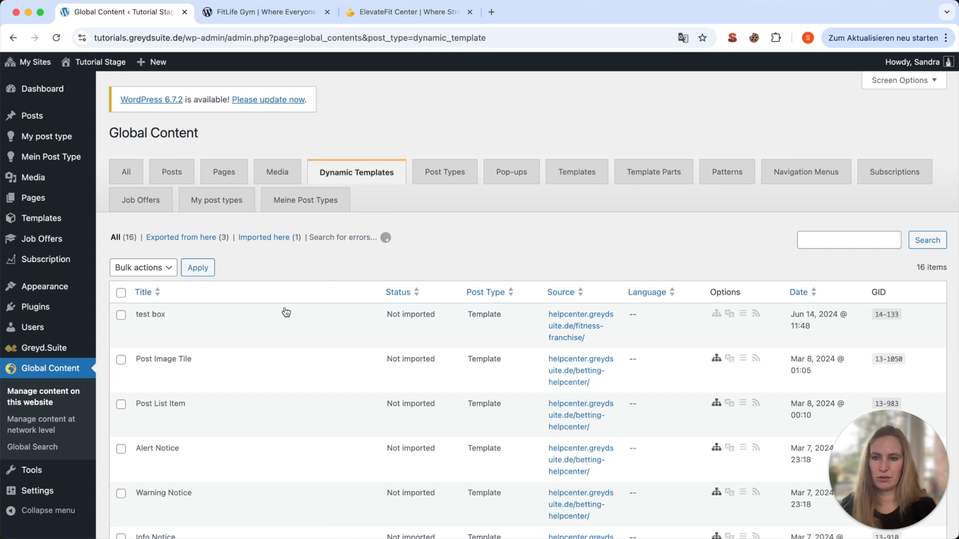
{"action": "scroll", "coordinate": [275, 349], "scroll_direction": "down", "scroll_amount": 3}
{"action": "scroll", "coordinate": [274, 369], "scroll_direction": "down", "scroll_amount": 7}
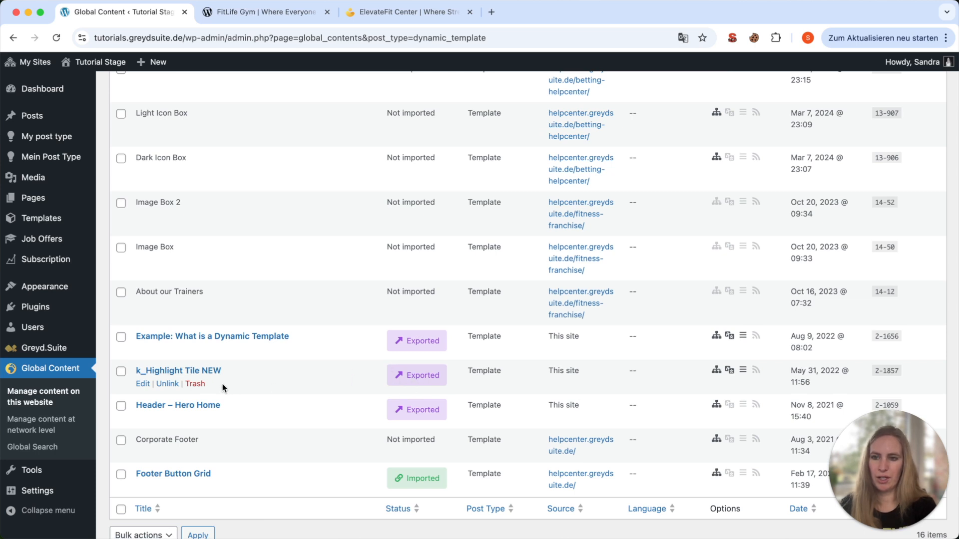
Open the Greyd.Hub in a separate browser tab and go to the GREYD.Helpcenter site's dashboard.
{"action": "mouse_move", "coordinate": [74, 356]}
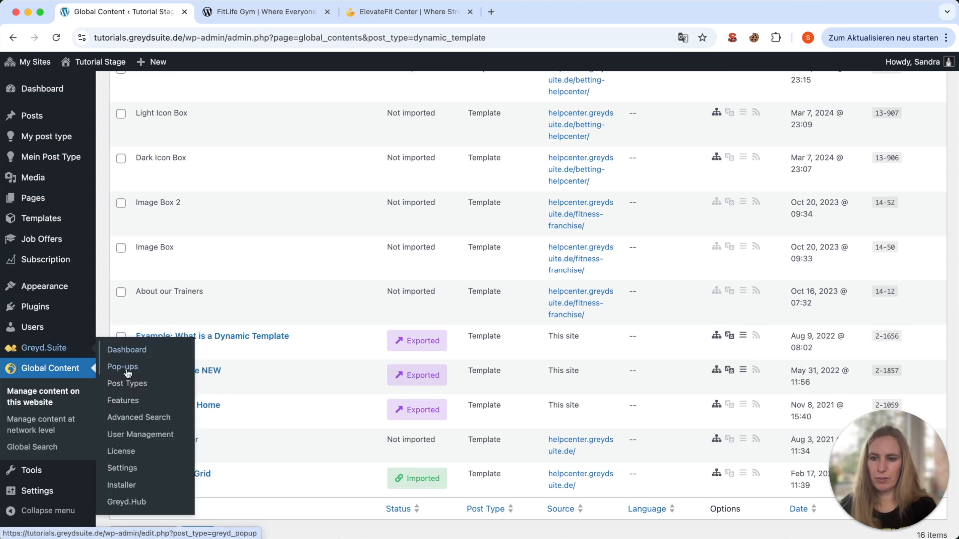
{"action": "right_click", "coordinate": [136, 497]}
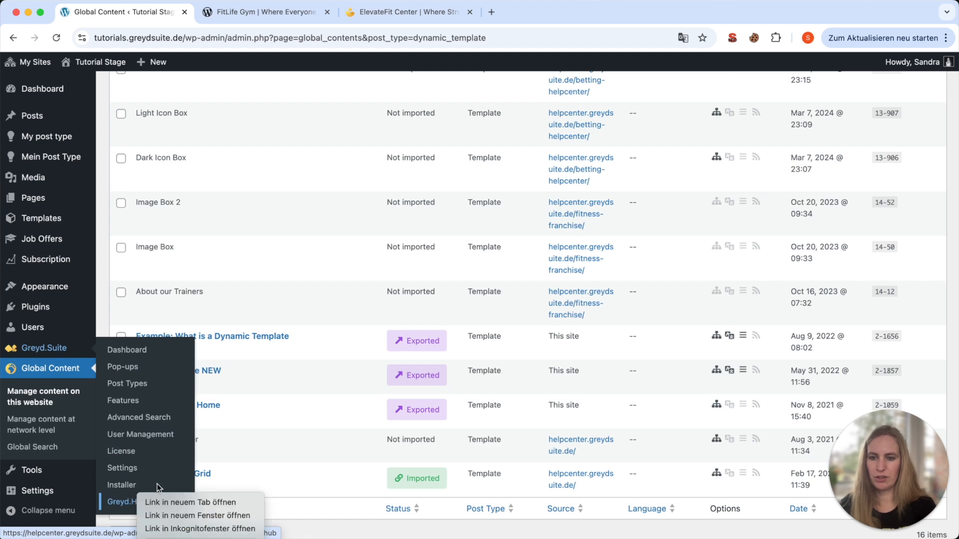
{"action": "left_click", "coordinate": [200, 501]}
{"action": "left_click", "coordinate": [238, 15]}
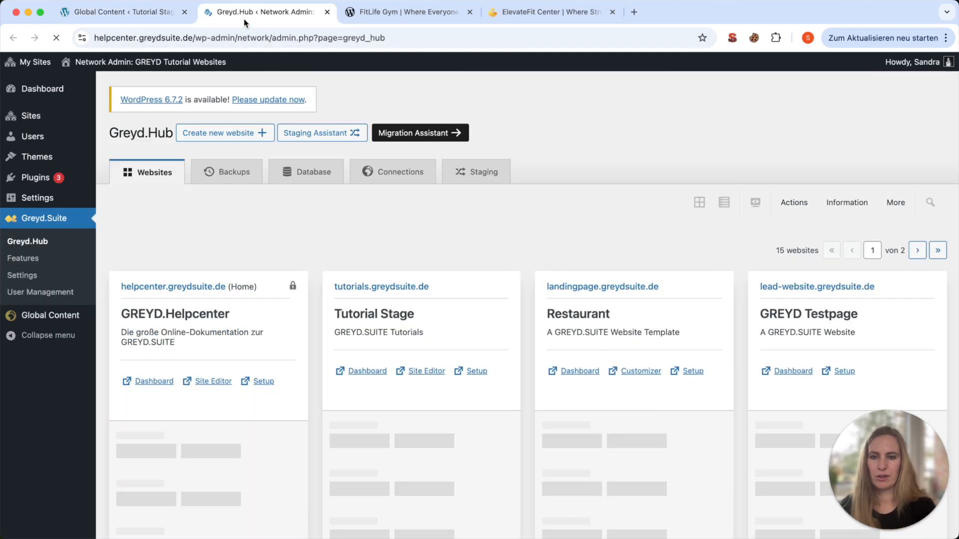
{"action": "left_click", "coordinate": [158, 382]}
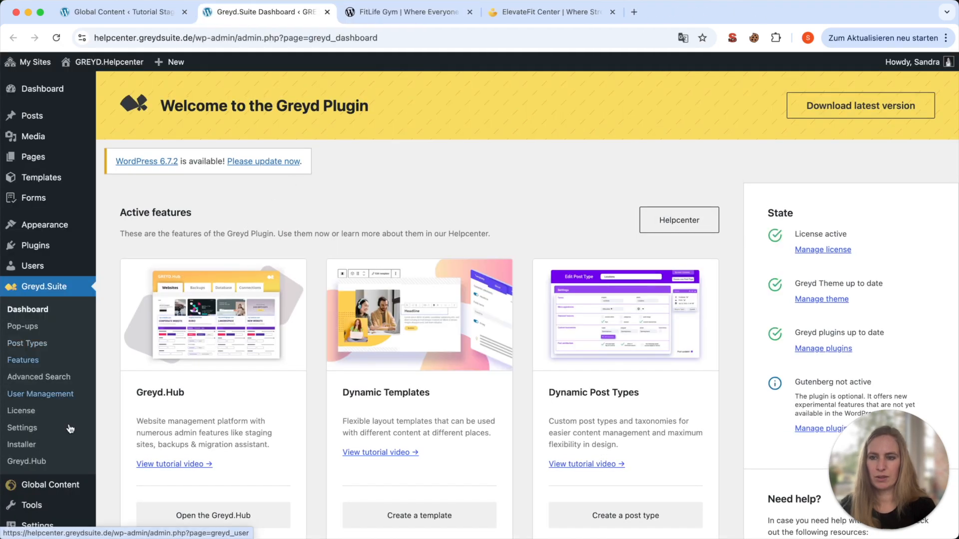
Find "k_Highlight Tile NEW" among the dynamic templates in the Helpcenter site's Global Content and check its import status.
{"action": "left_click", "coordinate": [51, 485]}
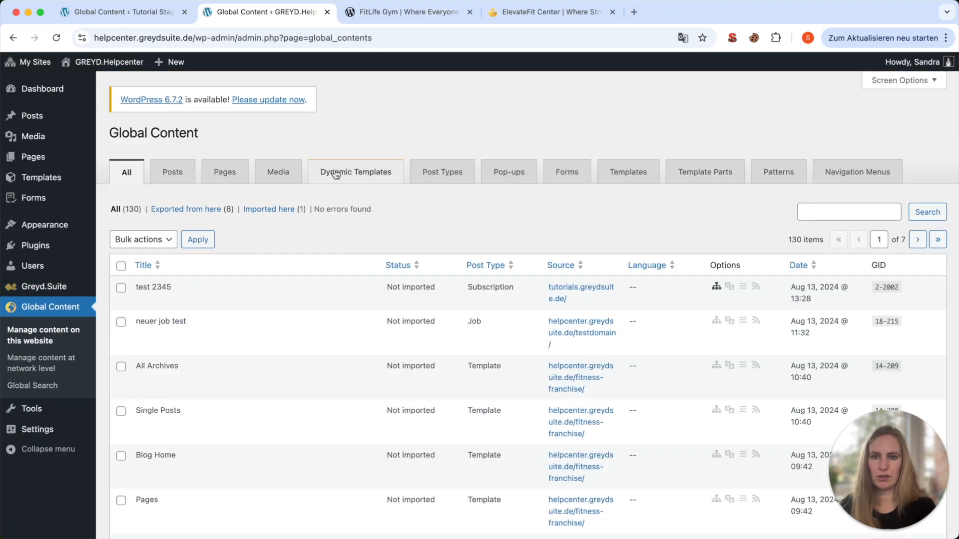
{"action": "left_click", "coordinate": [350, 172]}
{"action": "scroll", "coordinate": [356, 335], "scroll_direction": "down", "scroll_amount": 1}
{"action": "scroll", "coordinate": [354, 335], "scroll_direction": "down", "scroll_amount": 15}
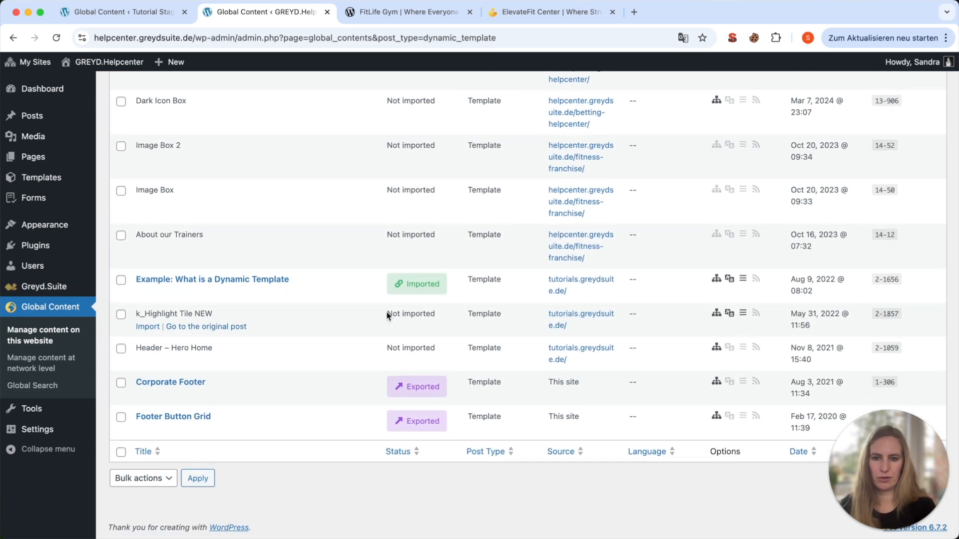
{"action": "left_click_drag", "start_coordinate": [381, 320], "coordinate": [453, 320]}
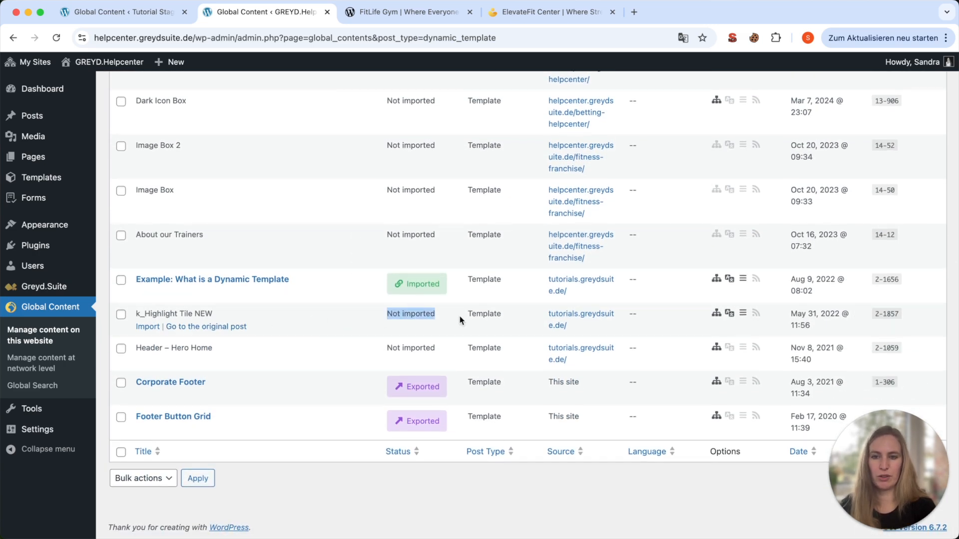
Import "k_Highlight Tile NEW" on the Helpcenter site, choosing Replace for the existing greyd-ImgPh-dark.svg file.
{"action": "left_click", "coordinate": [148, 328]}
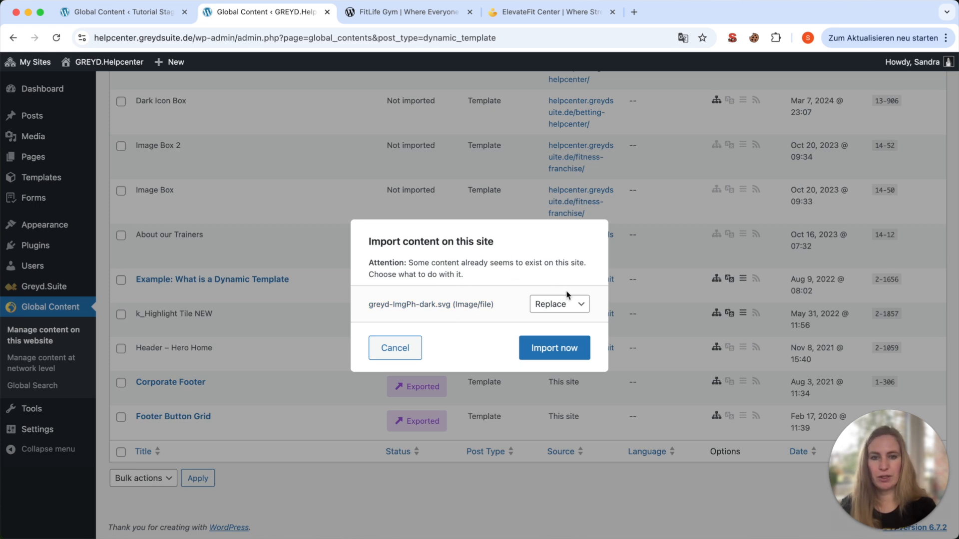
{"action": "left_click", "coordinate": [567, 311]}
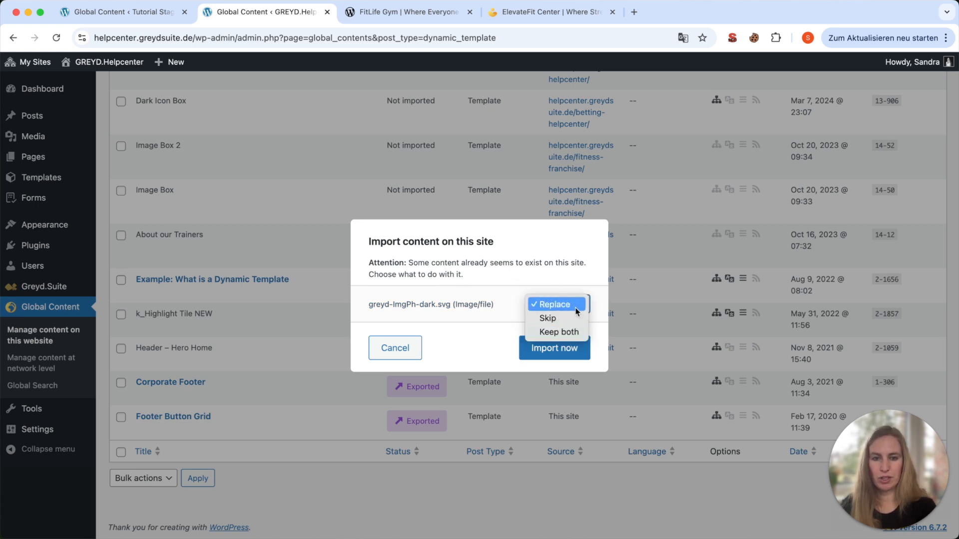
{"action": "left_click", "coordinate": [475, 334]}
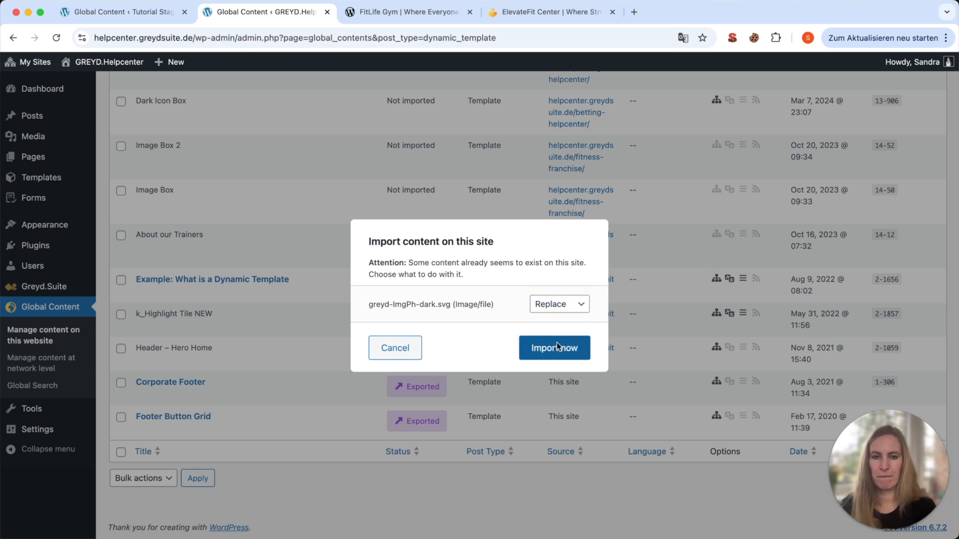
{"action": "left_click", "coordinate": [557, 342]}
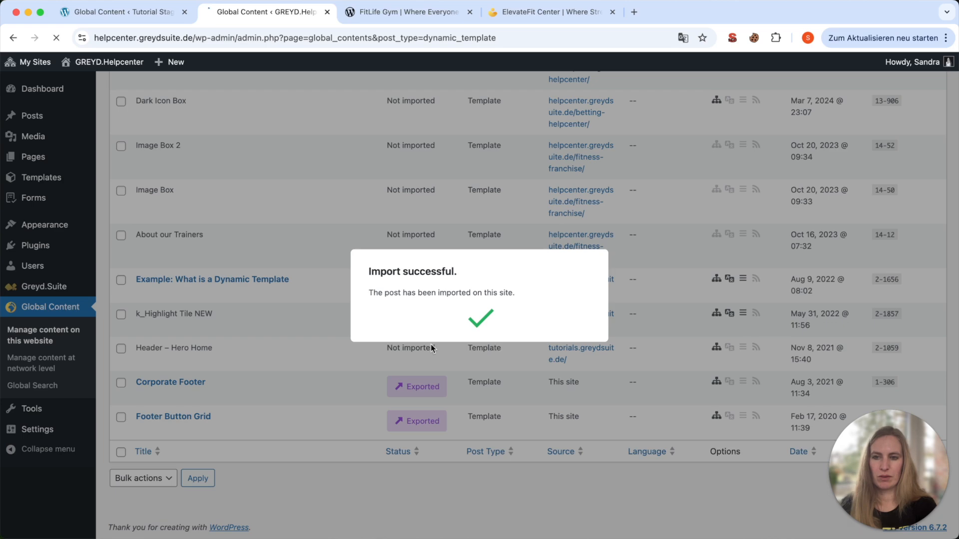
Open the imported "k_Highlight Tile NEW" template on the Helpcenter site and look through its content.
{"action": "scroll", "coordinate": [355, 407], "scroll_direction": "down", "scroll_amount": 2}
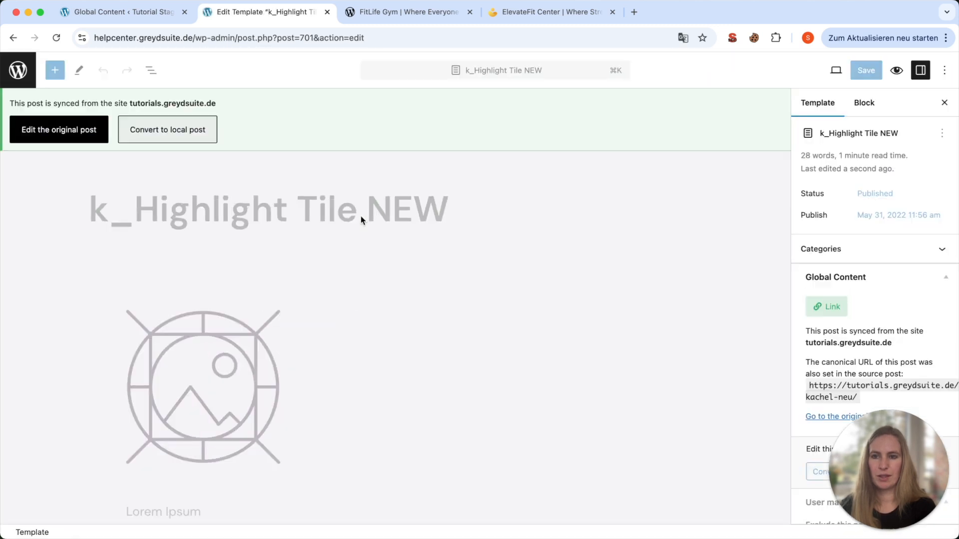
{"action": "scroll", "coordinate": [360, 219], "scroll_direction": "down", "scroll_amount": 5}
{"action": "scroll", "coordinate": [361, 219], "scroll_direction": "down", "scroll_amount": 1}
{"action": "scroll", "coordinate": [360, 220], "scroll_direction": "up", "scroll_amount": 1}
{"action": "scroll", "coordinate": [360, 219], "scroll_direction": "down", "scroll_amount": 1}
{"action": "scroll", "coordinate": [361, 220], "scroll_direction": "up", "scroll_amount": 1}
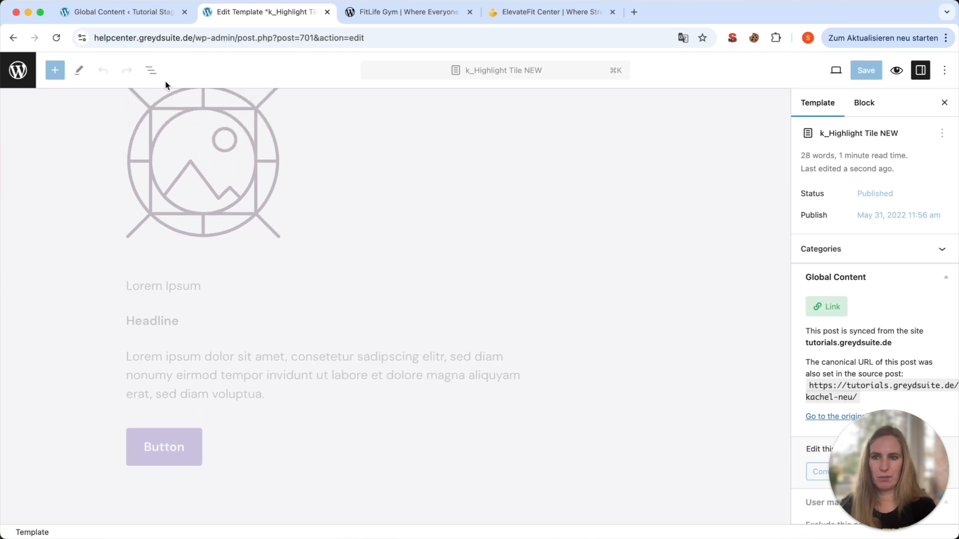
Go back to the Tutorial Stage site's dynamic templates and open the source "k_Highlight Tile NEW" to check its notice.
{"action": "left_click", "coordinate": [127, 12]}
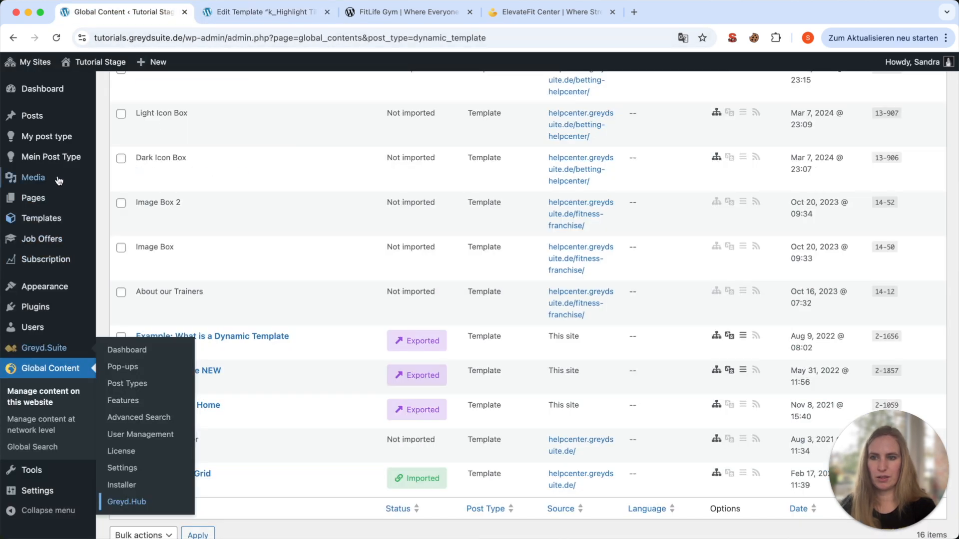
{"action": "mouse_move", "coordinate": [65, 220]}
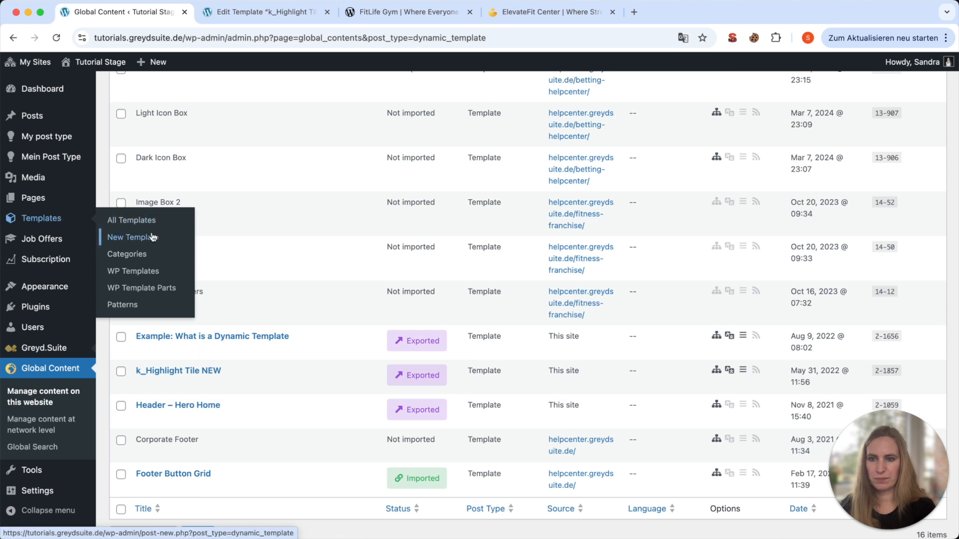
{"action": "scroll", "coordinate": [262, 335], "scroll_direction": "down", "scroll_amount": 3}
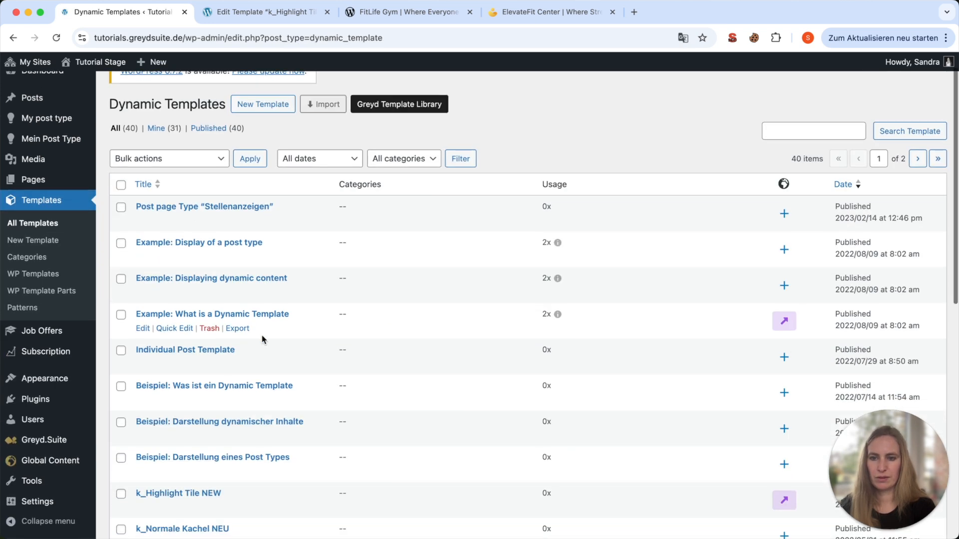
{"action": "left_click", "coordinate": [197, 404]}
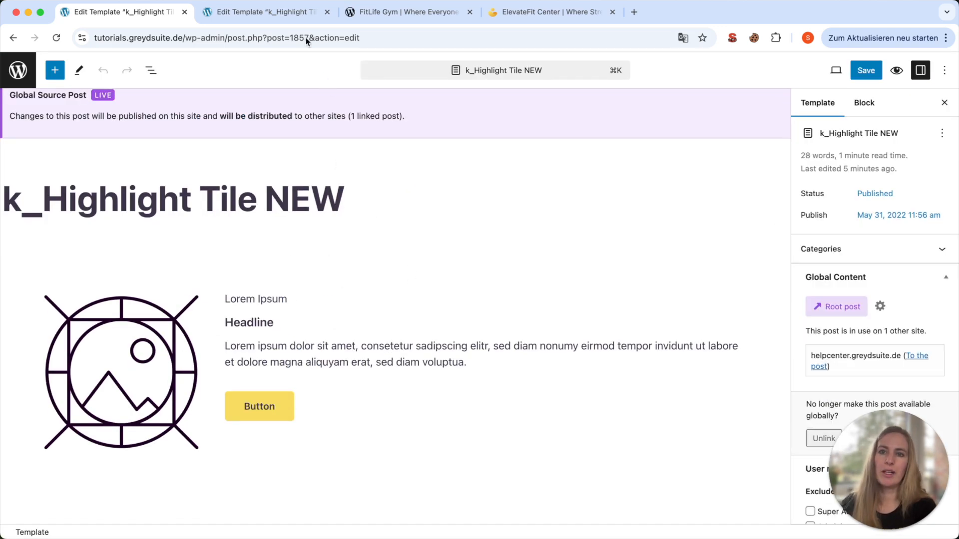
Examine the Helpcenter copy's styling, its sync notice naming the source site, and its Global Content link and canonical URL details.
{"action": "left_click", "coordinate": [278, 16]}
{"action": "scroll", "coordinate": [292, 259], "scroll_direction": "up", "scroll_amount": 3}
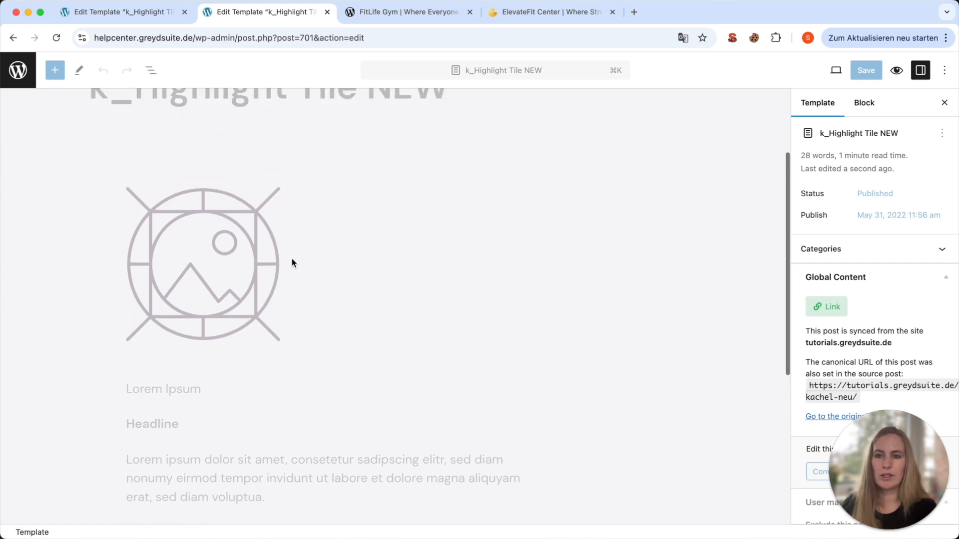
{"action": "scroll", "coordinate": [292, 259], "scroll_direction": "down", "scroll_amount": 5}
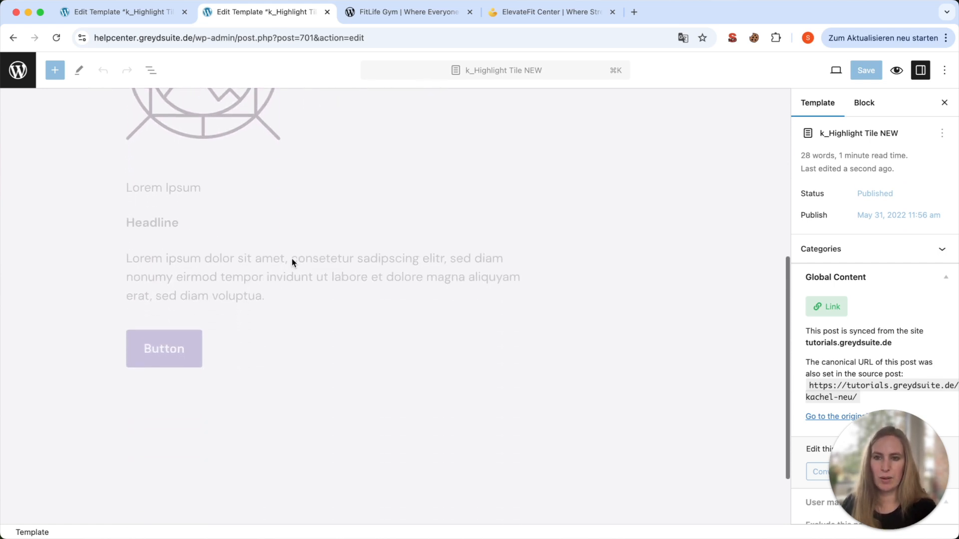
{"action": "scroll", "coordinate": [291, 259], "scroll_direction": "up", "scroll_amount": 3}
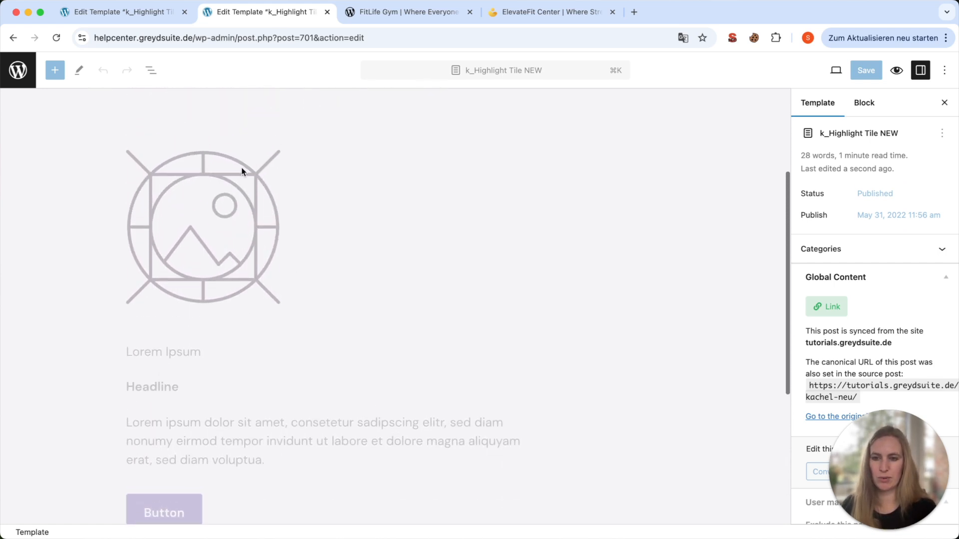
{"action": "scroll", "coordinate": [317, 296], "scroll_direction": "up", "scroll_amount": 3}
{"action": "scroll", "coordinate": [317, 296], "scroll_direction": "up", "scroll_amount": 1}
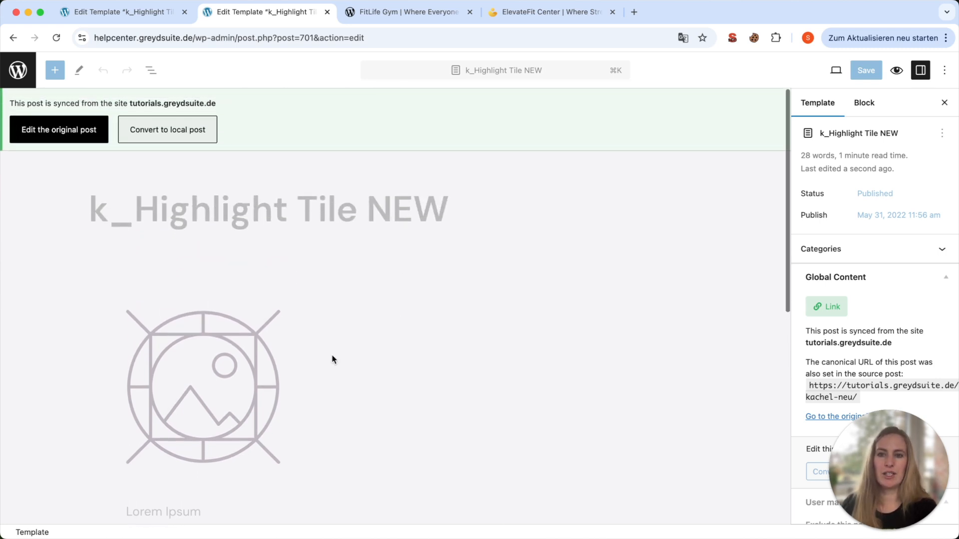
{"action": "scroll", "coordinate": [333, 359], "scroll_direction": "down", "scroll_amount": 5}
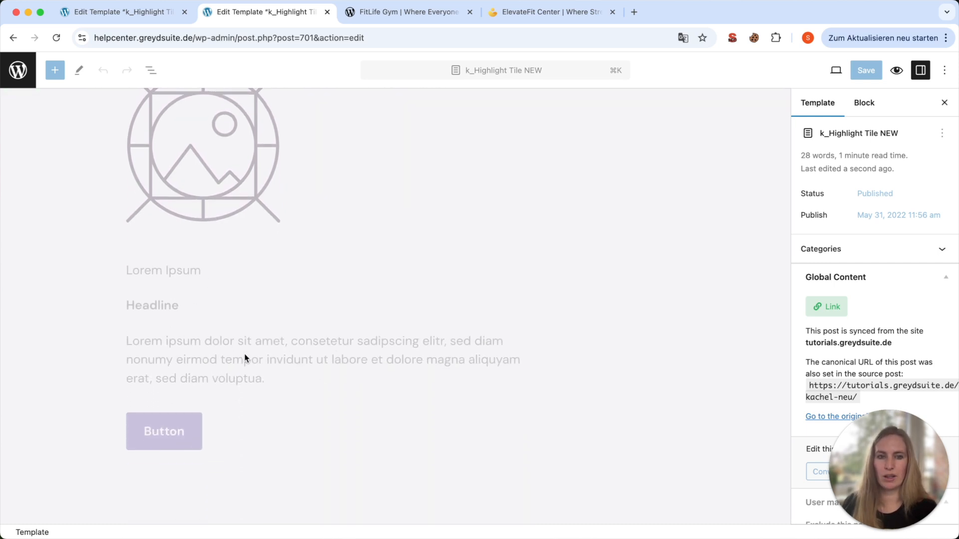
{"action": "scroll", "coordinate": [244, 353], "scroll_direction": "up", "scroll_amount": 5}
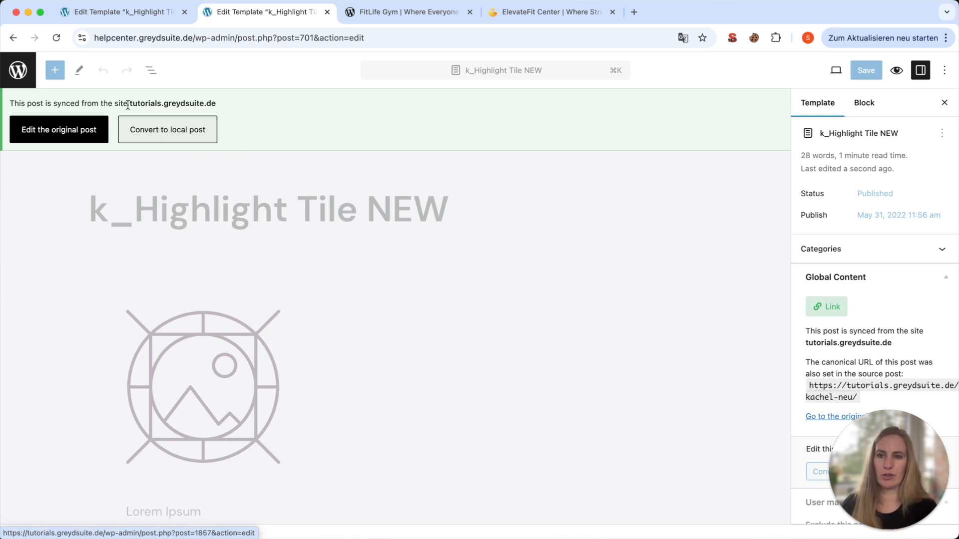
{"action": "left_click_drag", "start_coordinate": [128, 103], "coordinate": [236, 111]}
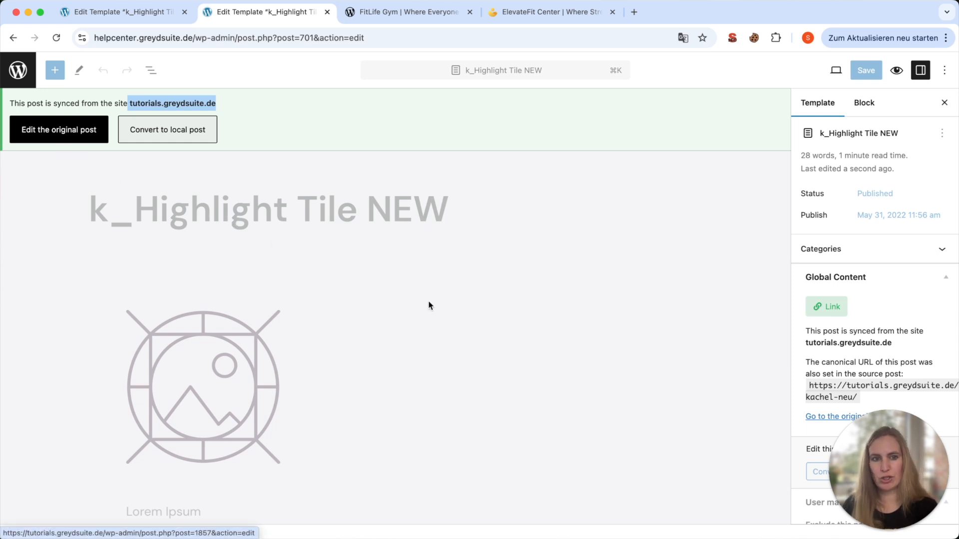
{"action": "scroll", "coordinate": [929, 299], "scroll_direction": "down", "scroll_amount": 2}
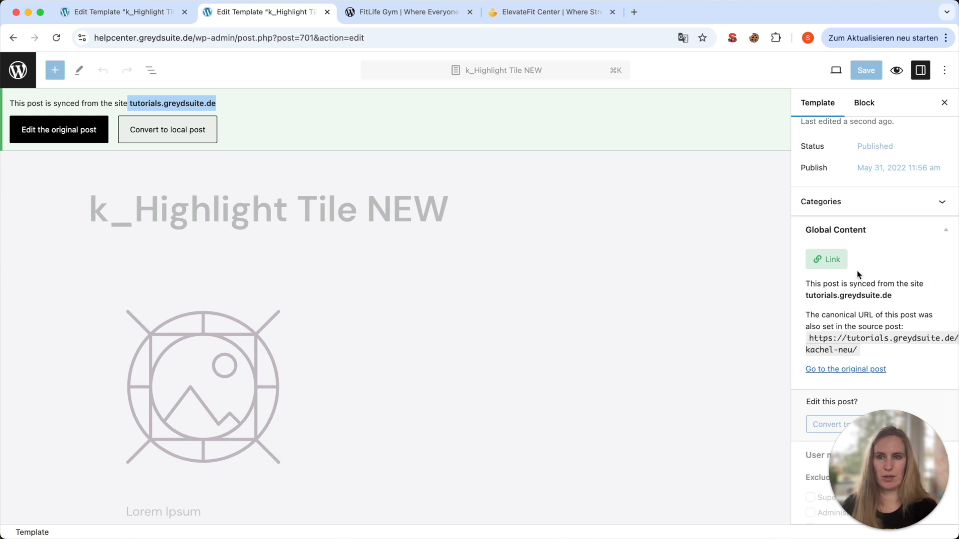
{"action": "scroll", "coordinate": [857, 275], "scroll_direction": "up", "scroll_amount": 2}
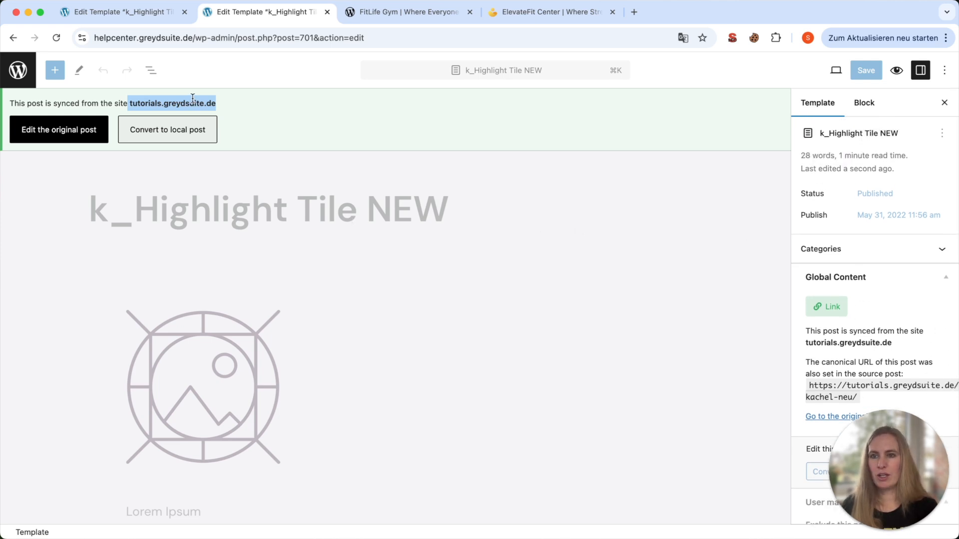
Leave the source template on the Tutorial Stage site and start adding a new page there.
{"action": "left_click", "coordinate": [132, 18]}
{"action": "left_click", "coordinate": [19, 75]}
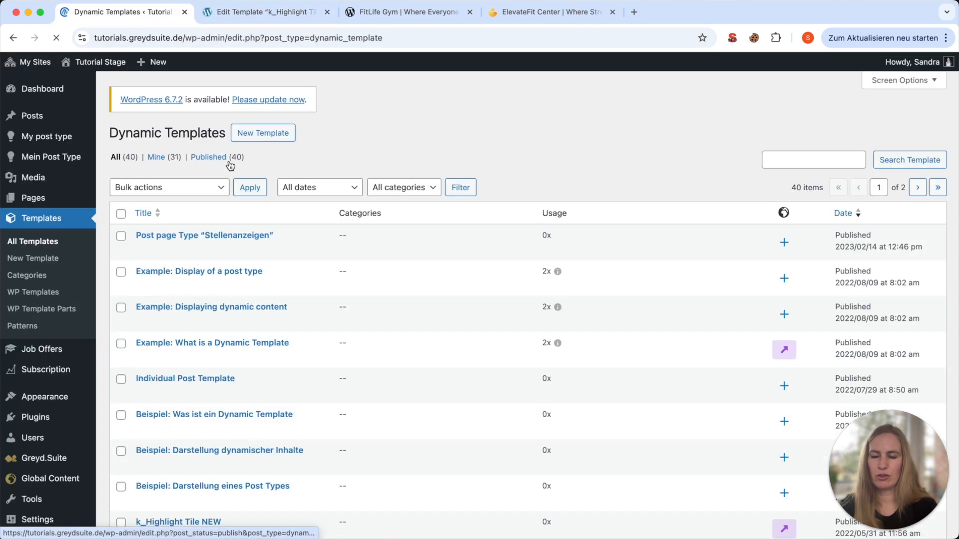
{"action": "left_click", "coordinate": [38, 198]}
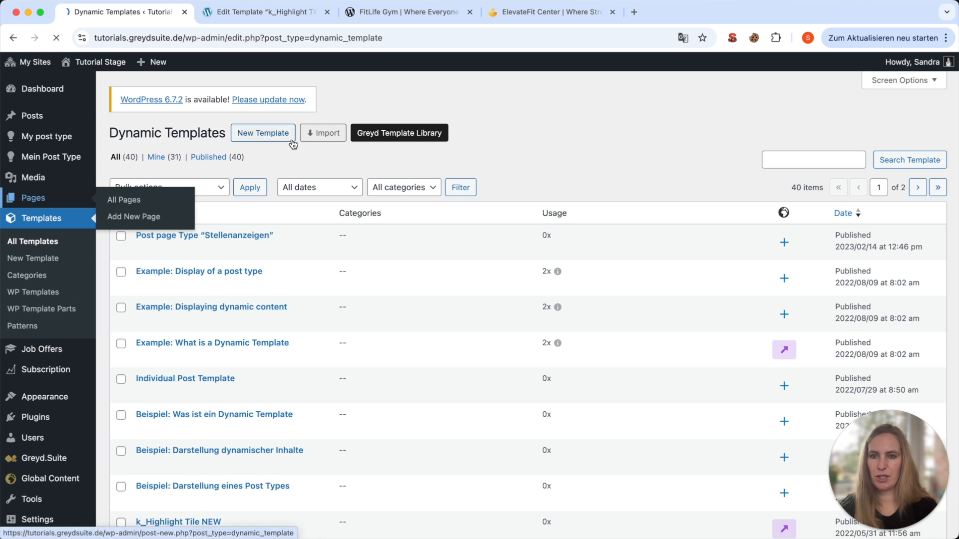
{"action": "left_click", "coordinate": [195, 141]}
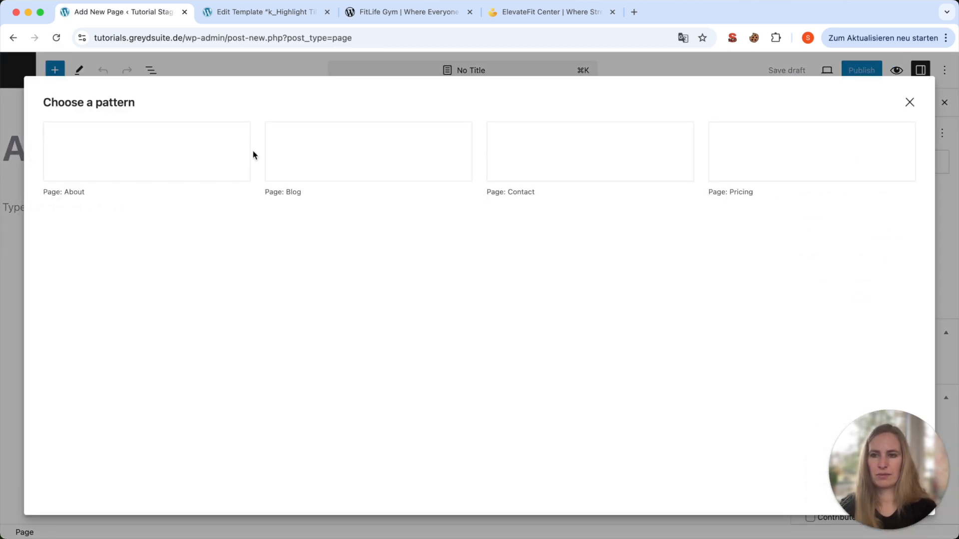
Dismiss the pattern chooser, title the blank Tutorial Stage page "Test page" and add a Template block below the title.
{"action": "left_click", "coordinate": [913, 106]}
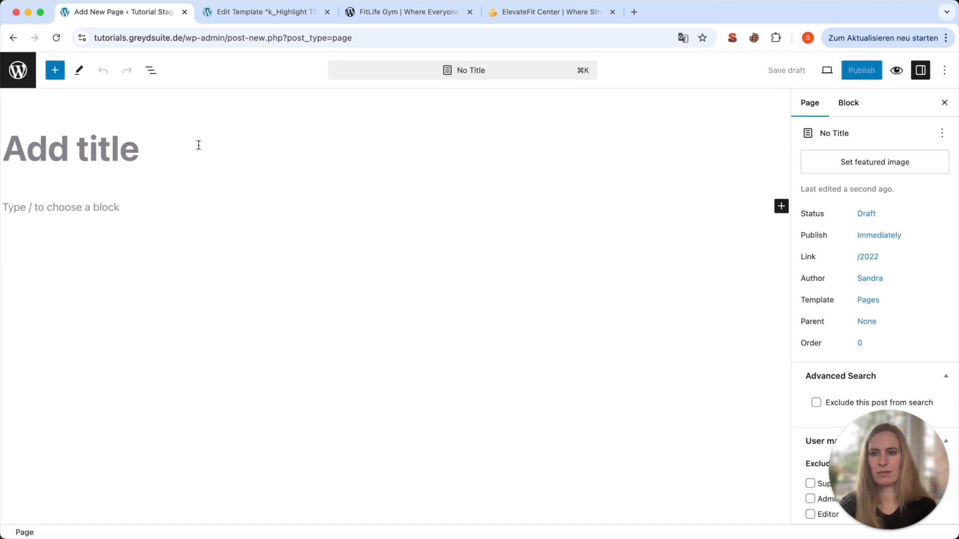
{"action": "type", "text": "Test page"}
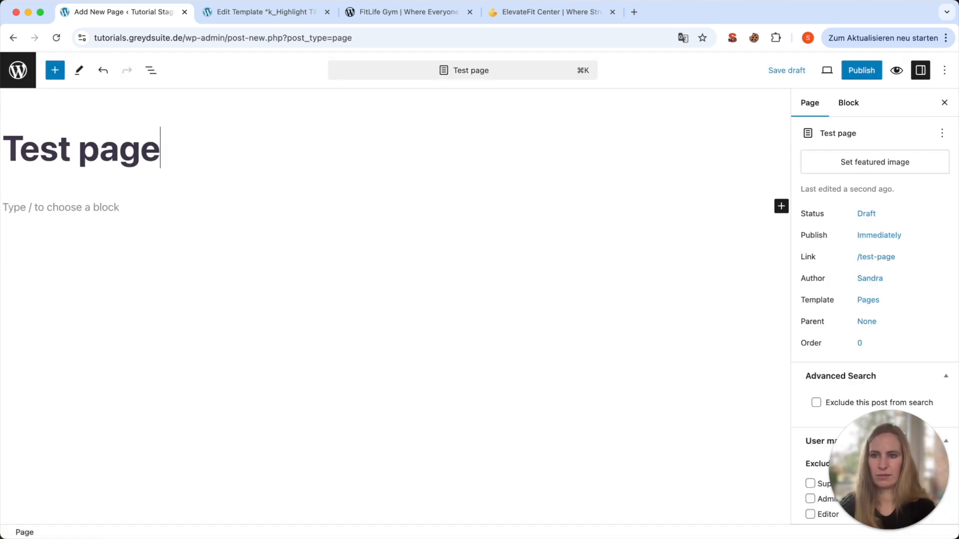
{"action": "left_click", "coordinate": [86, 208]}
{"action": "type", "text": "/te"}
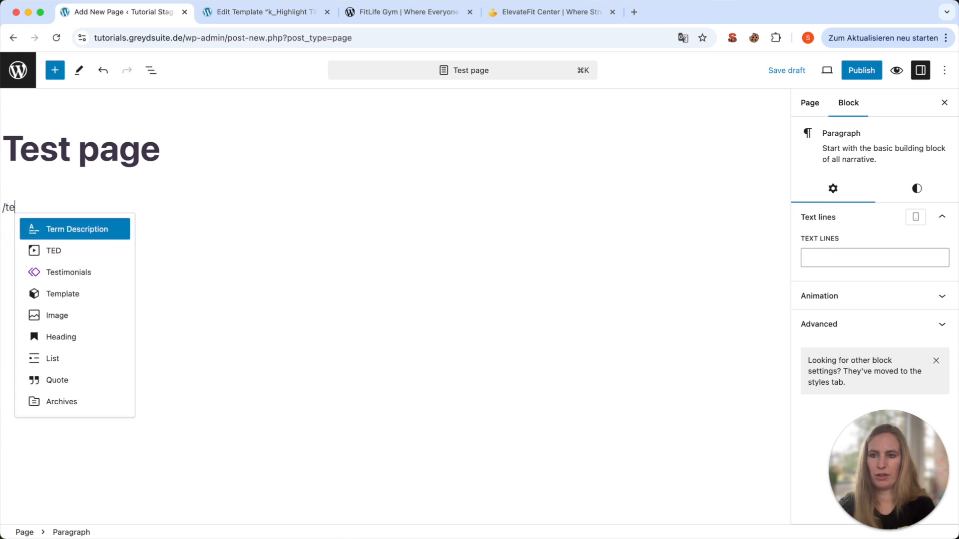
{"action": "left_click", "coordinate": [82, 292]}
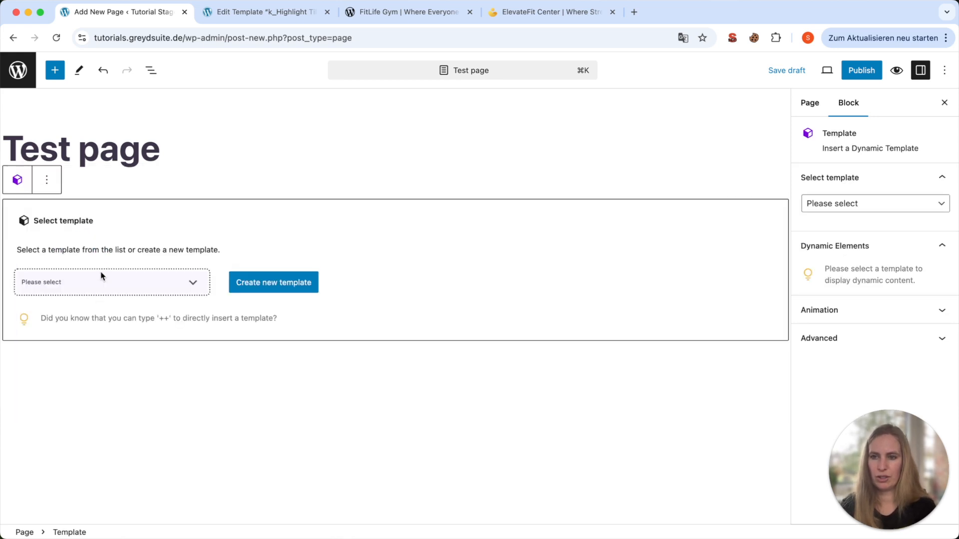
Select the "k_Highlight Tile NEW" template for the block and publish the Tutorial Stage test page.
{"action": "left_click", "coordinate": [93, 284]}
{"action": "scroll", "coordinate": [148, 446], "scroll_direction": "down", "scroll_amount": 5}
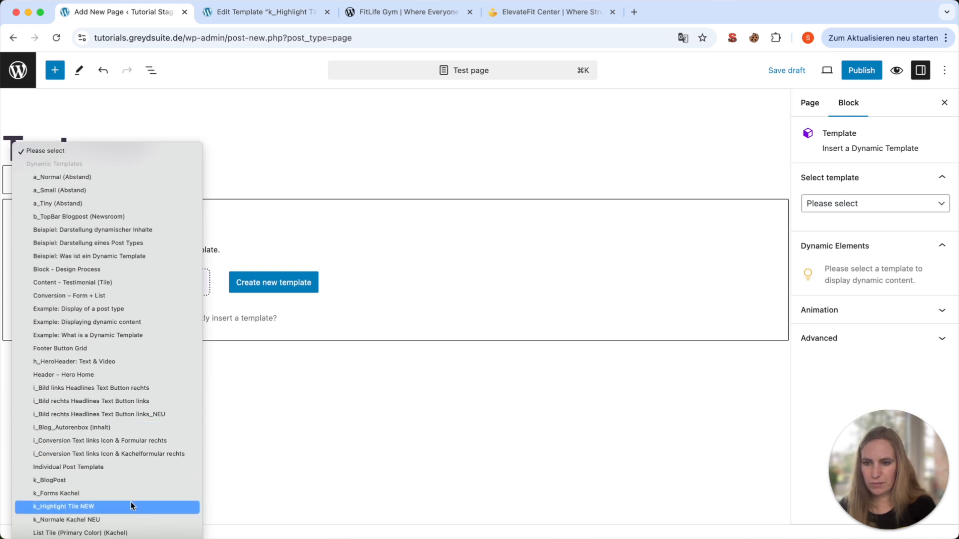
{"action": "left_click", "coordinate": [130, 504]}
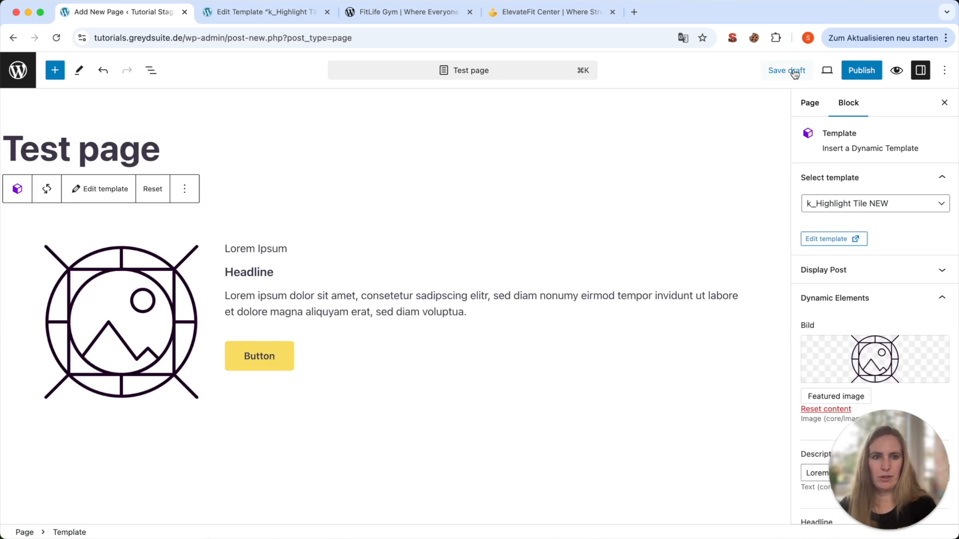
{"action": "left_click", "coordinate": [862, 74]}
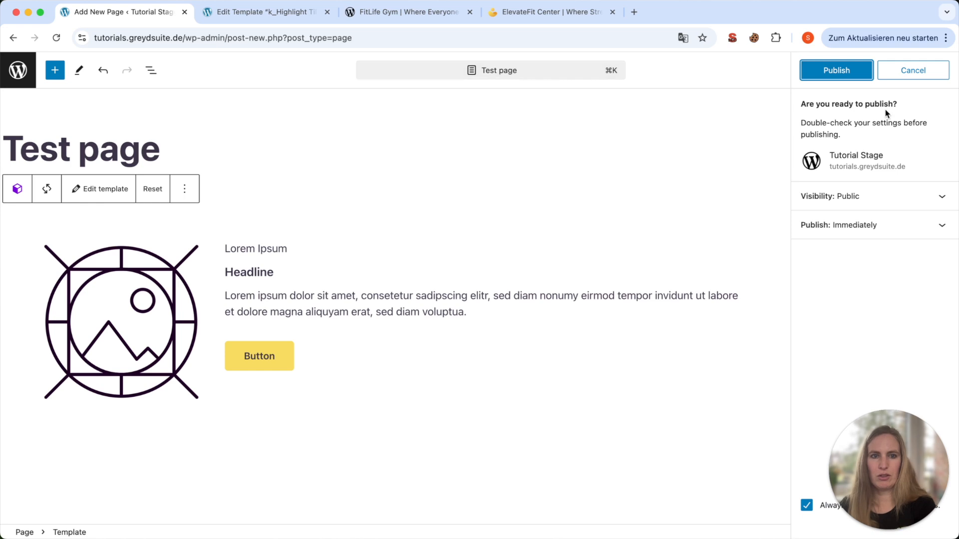
{"action": "left_click", "coordinate": [861, 77]}
Switch to the Helpcenter site, leave its synced template and start adding a new page there.
{"action": "left_click", "coordinate": [274, 15]}
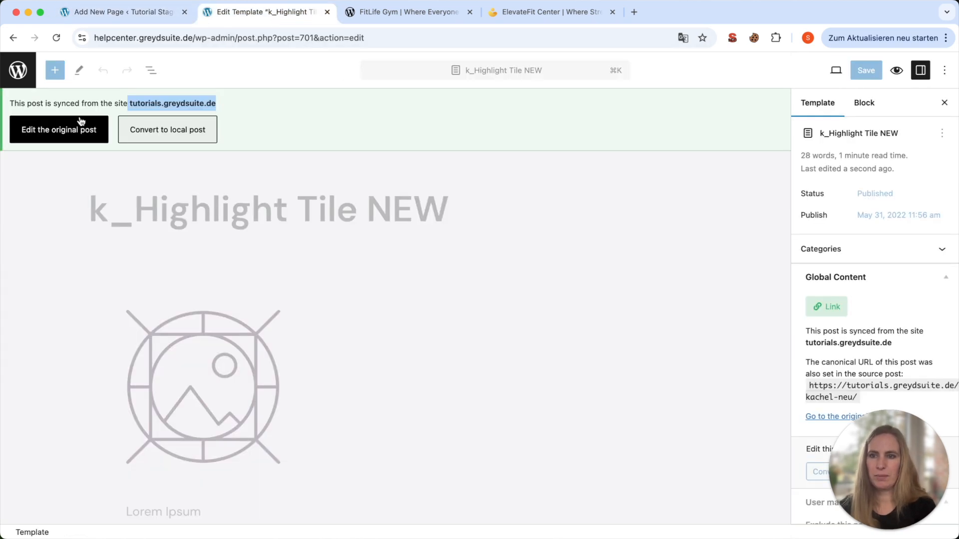
{"action": "left_click", "coordinate": [18, 70]}
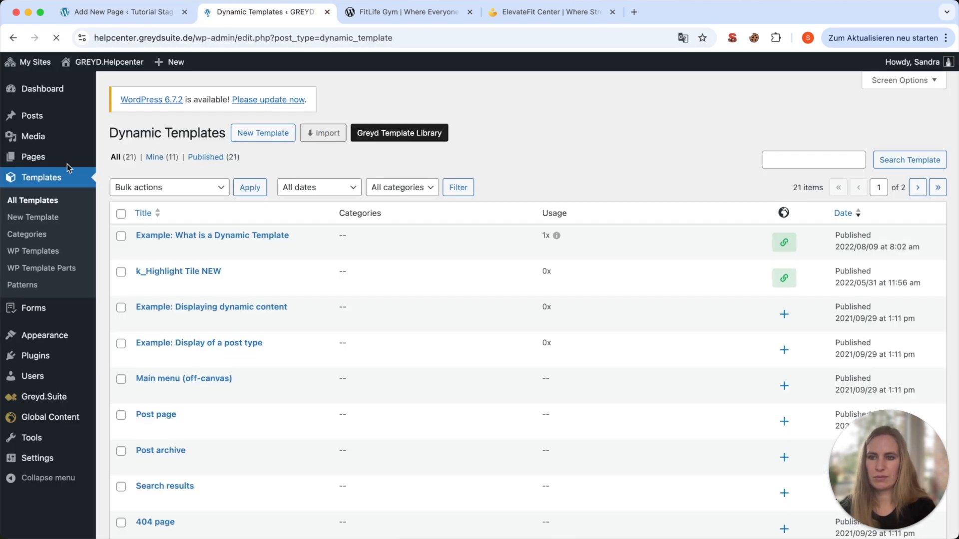
{"action": "left_click", "coordinate": [64, 157]}
{"action": "left_click", "coordinate": [193, 135]}
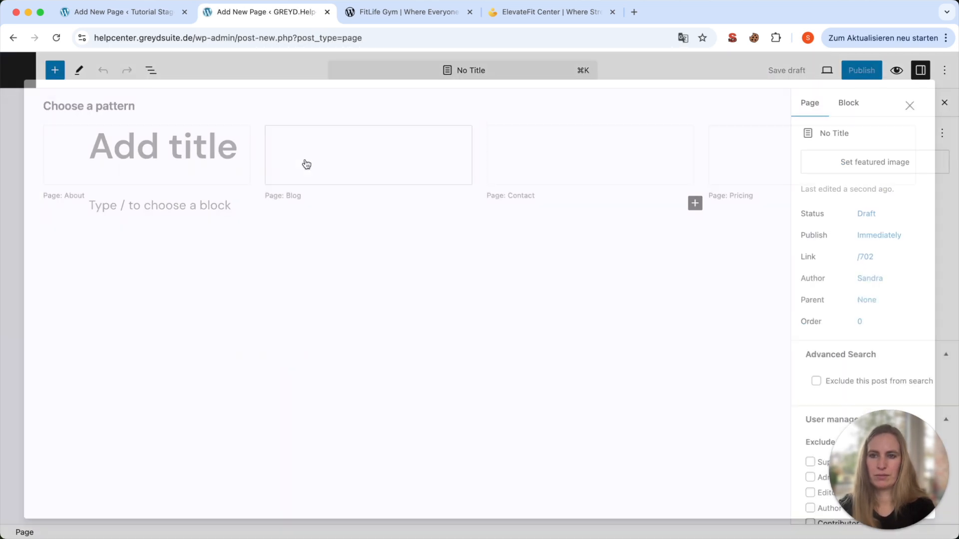
{"action": "left_click", "coordinate": [280, 155]}
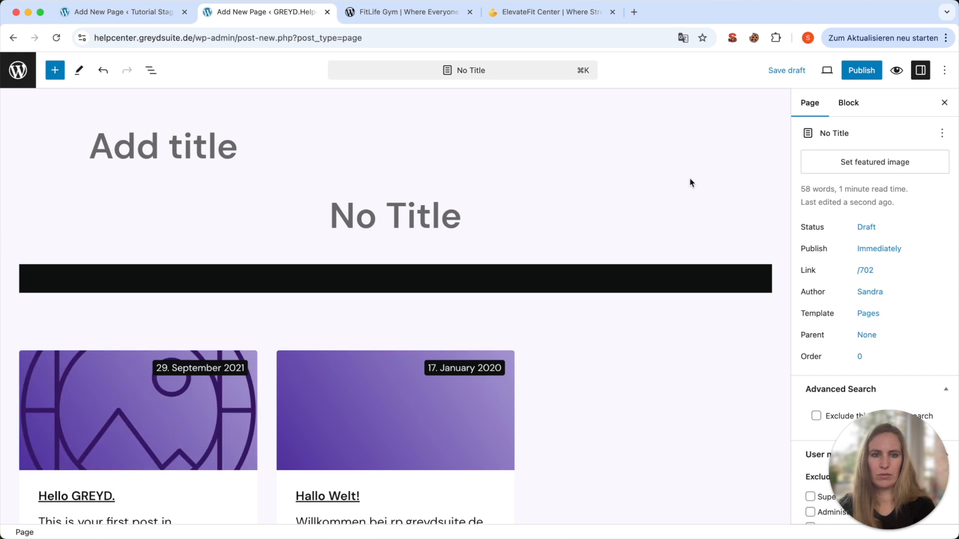
{"action": "scroll", "coordinate": [594, 298], "scroll_direction": "down", "scroll_amount": 5}
{"action": "left_click", "coordinate": [594, 298]}
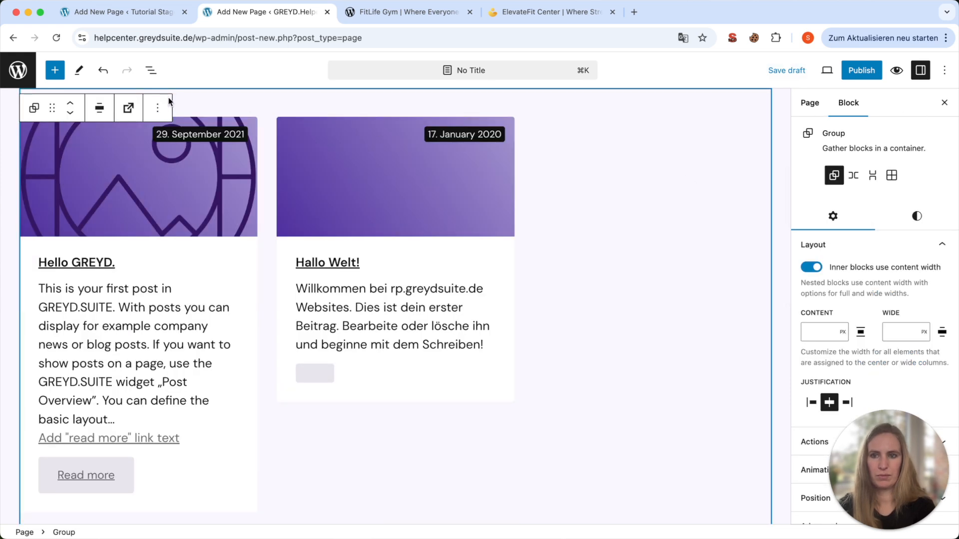
{"action": "left_click", "coordinate": [158, 107]}
{"action": "left_click", "coordinate": [208, 456]}
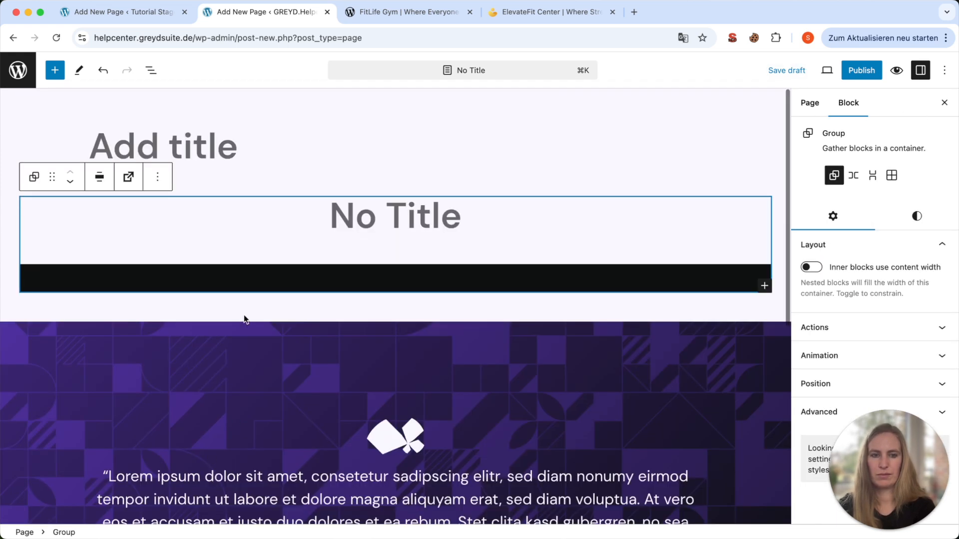
{"action": "left_click", "coordinate": [150, 70]}
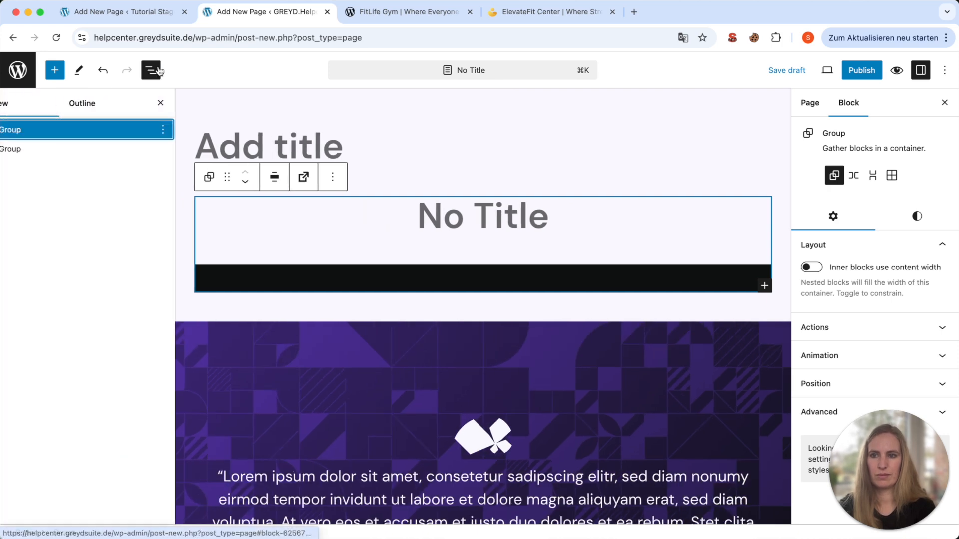
{"action": "left_click", "coordinate": [114, 149], "text": "shift"}
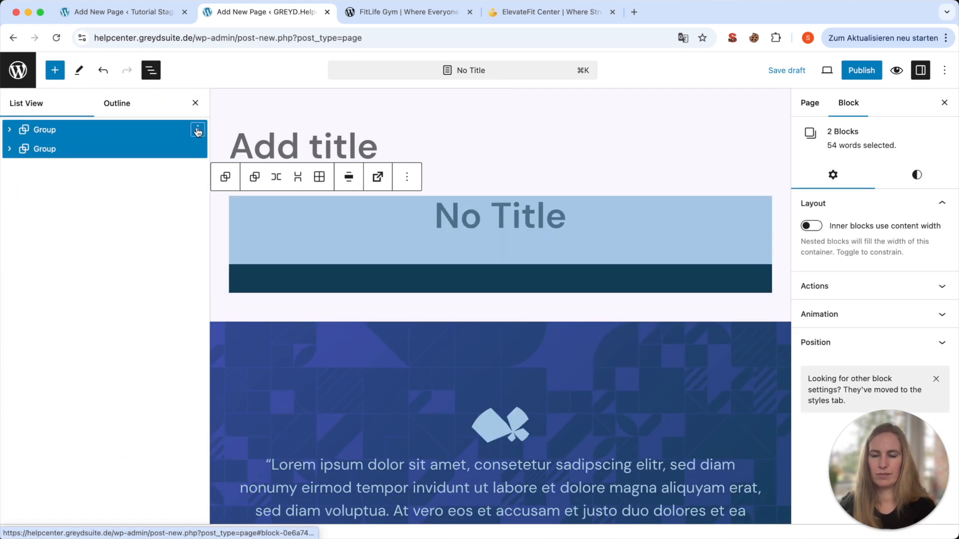
{"action": "left_click", "coordinate": [197, 131]}
{"action": "left_click", "coordinate": [275, 404]}
Title the empty Helpcenter page "Test Page" and add a Template block to its content.
{"action": "left_click", "coordinate": [311, 141]}
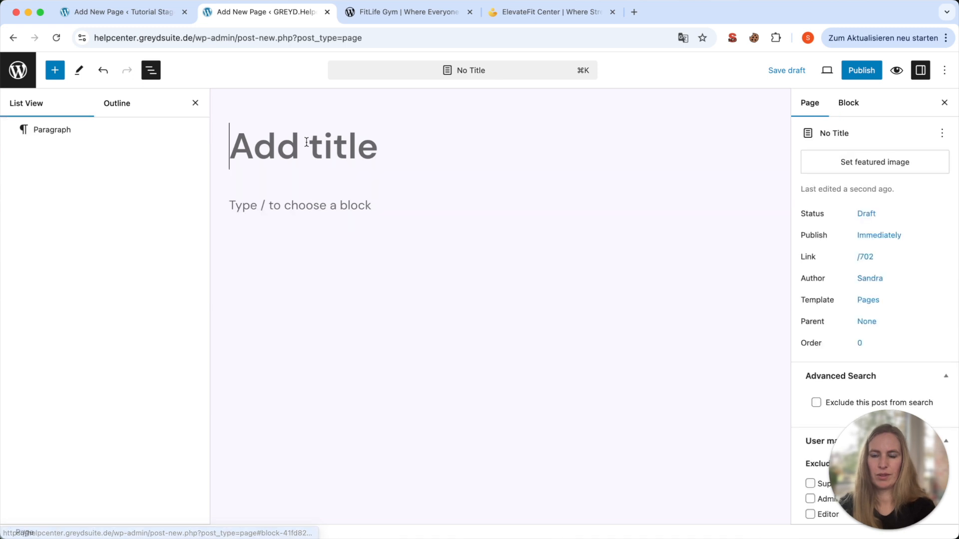
{"action": "type", "text": "Test Page"}
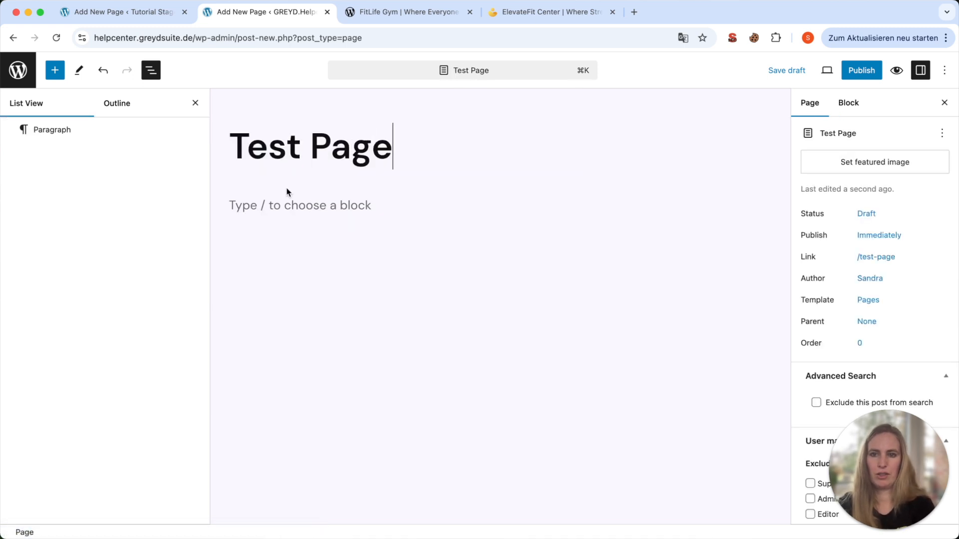
{"action": "left_click", "coordinate": [280, 206]}
{"action": "type", "text": "/te"}
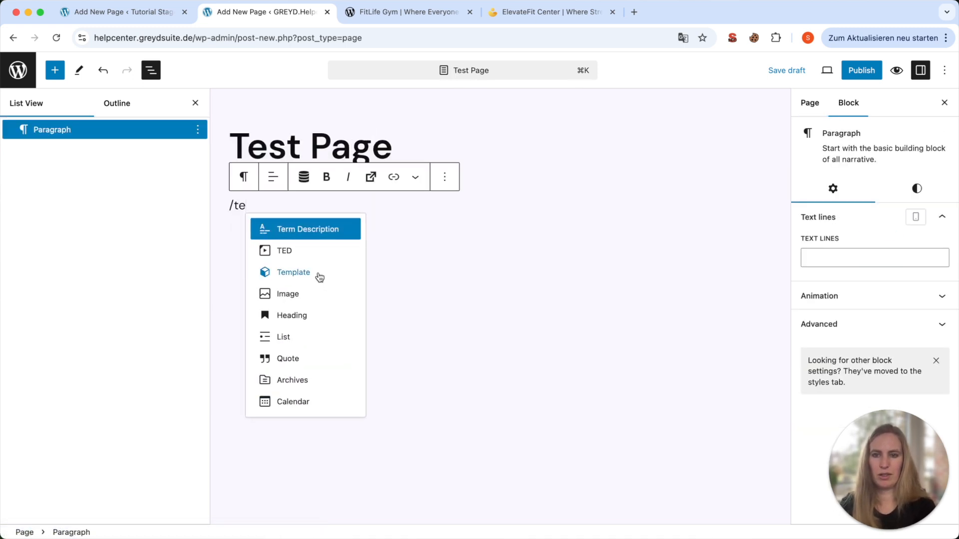
{"action": "left_click", "coordinate": [319, 279]}
Select the imported "k_Highlight Tile NEW" template for the block and publish the Helpcenter page.
{"action": "left_click", "coordinate": [349, 280]}
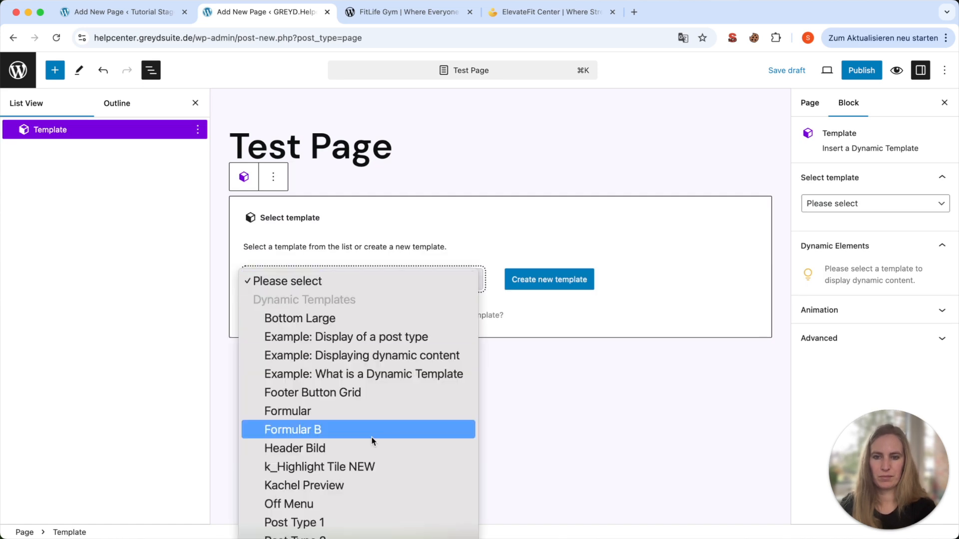
{"action": "left_click", "coordinate": [364, 467]}
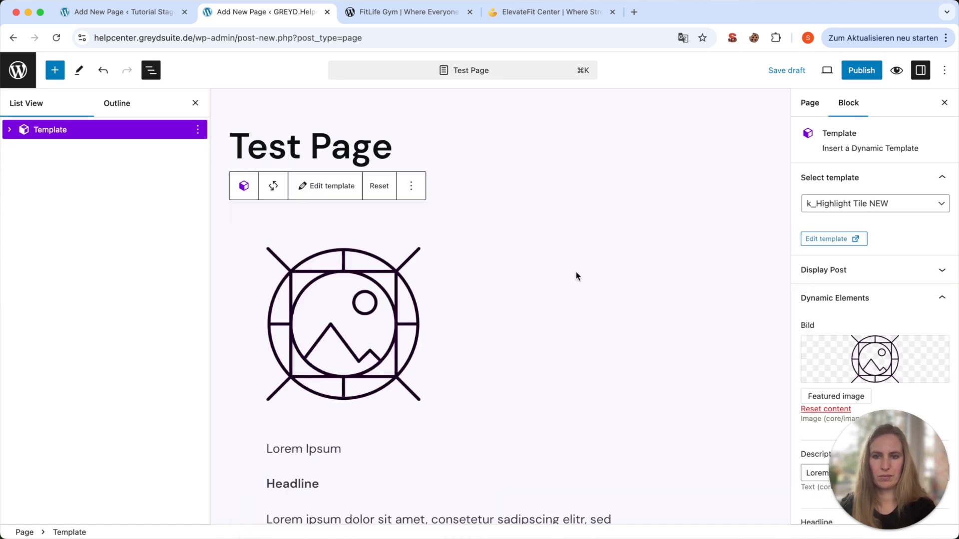
{"action": "scroll", "coordinate": [577, 271], "scroll_direction": "down", "scroll_amount": 3}
{"action": "left_click", "coordinate": [861, 70]}
{"action": "left_click", "coordinate": [836, 71]}
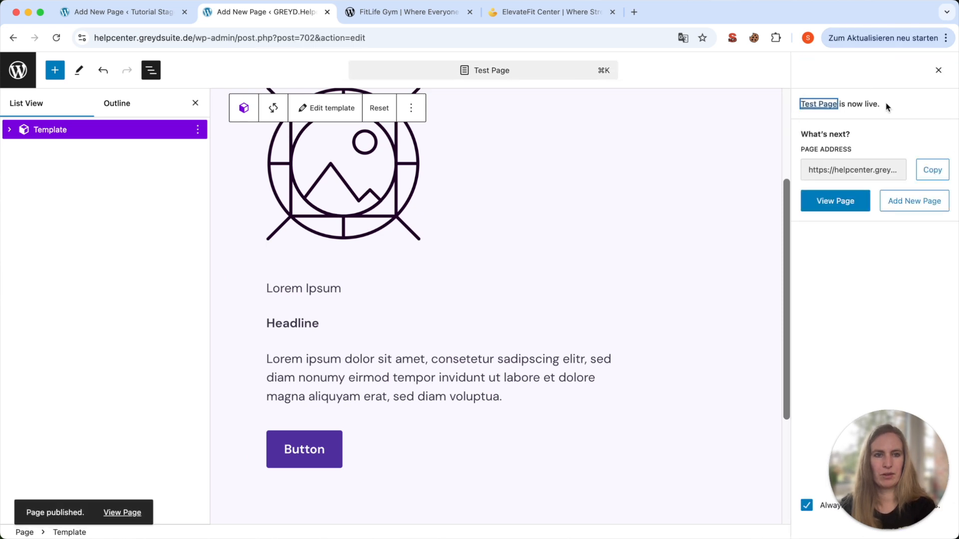
View the published test page in the front end of both the Helpcenter and the Tutorial Stage site.
{"action": "left_click", "coordinate": [937, 72]}
{"action": "left_click", "coordinate": [844, 70]}
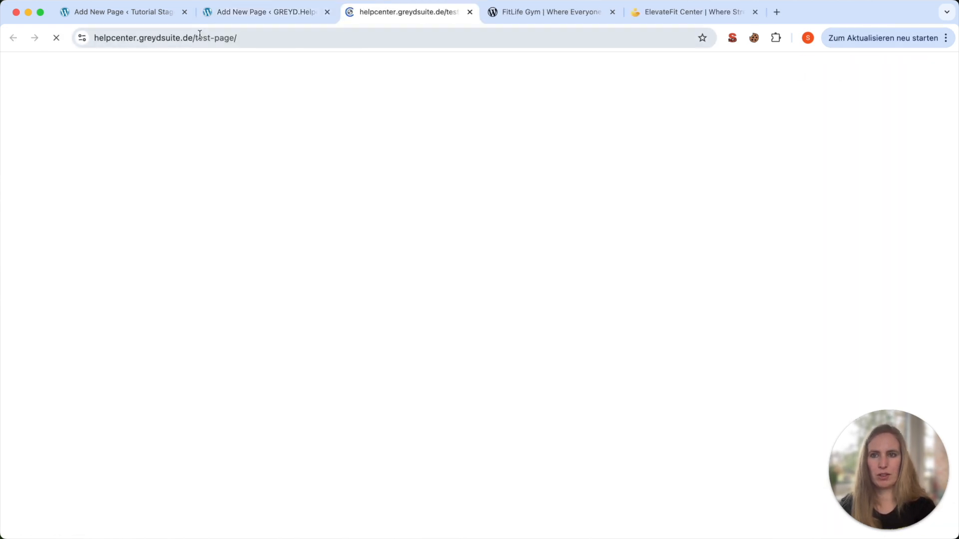
{"action": "left_click", "coordinate": [138, 15]}
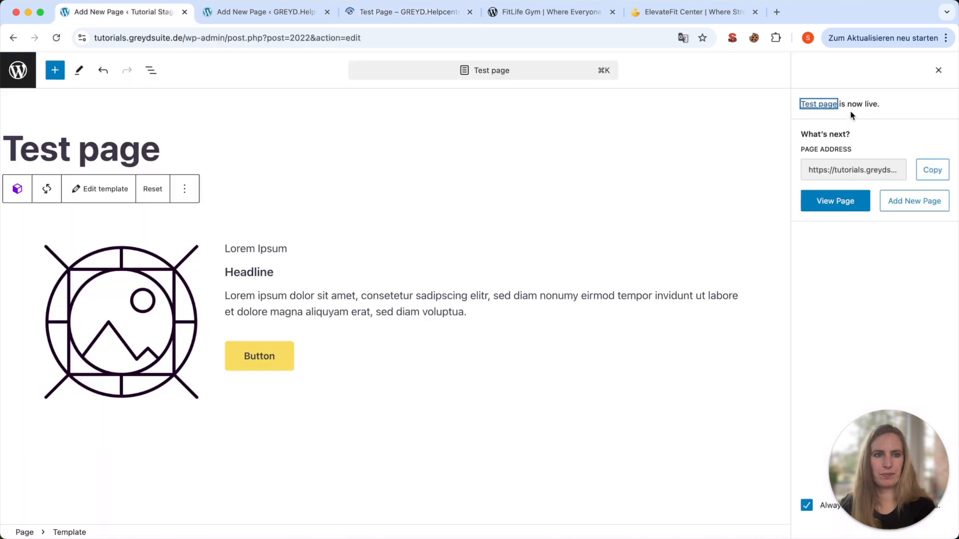
{"action": "left_click", "coordinate": [941, 71]}
{"action": "left_click", "coordinate": [836, 71]}
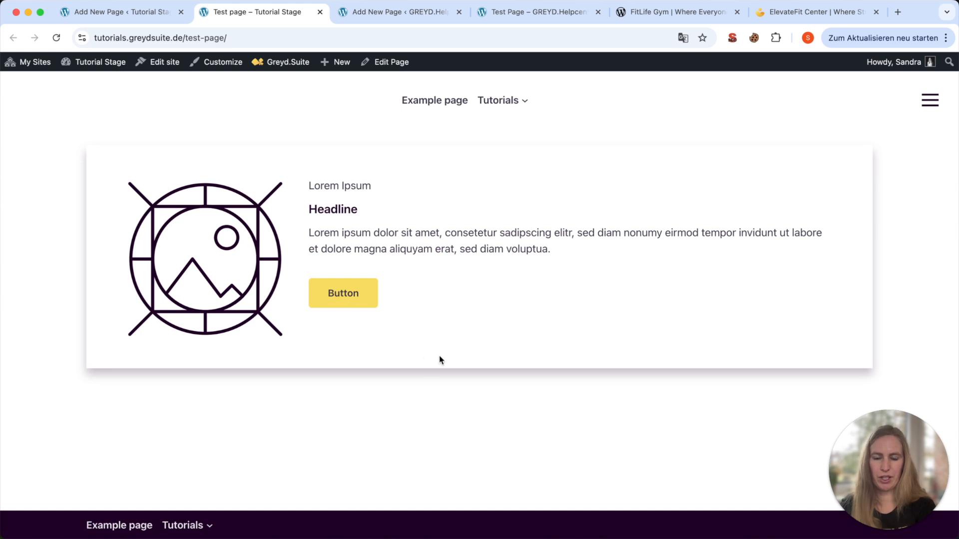
Compare how the highlight tile is styled on the Helpcenter test page and on the Tutorial Stage test page.
{"action": "left_click", "coordinate": [561, 15]}
{"action": "scroll", "coordinate": [497, 230], "scroll_direction": "down", "scroll_amount": 5}
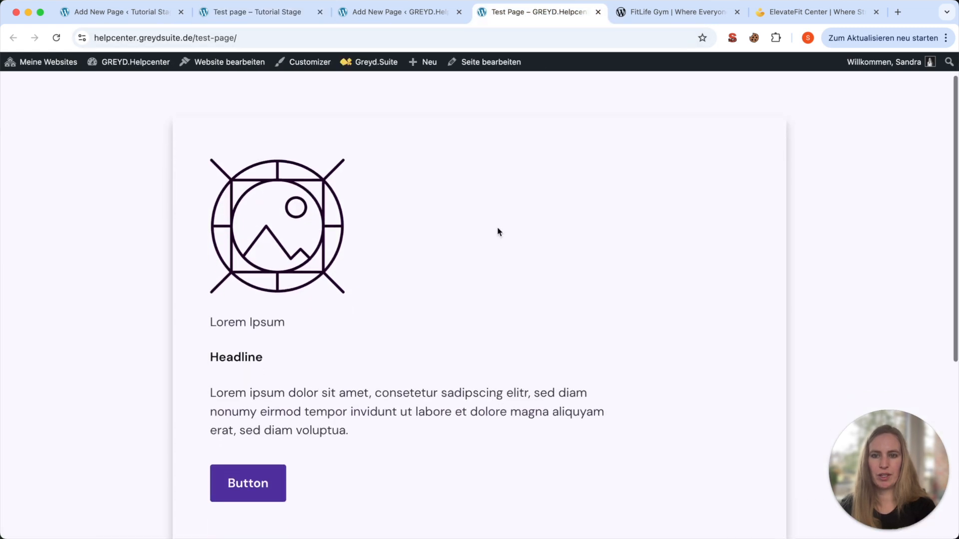
{"action": "scroll", "coordinate": [498, 230], "scroll_direction": "up", "scroll_amount": 3}
{"action": "scroll", "coordinate": [497, 228], "scroll_direction": "down", "scroll_amount": 2}
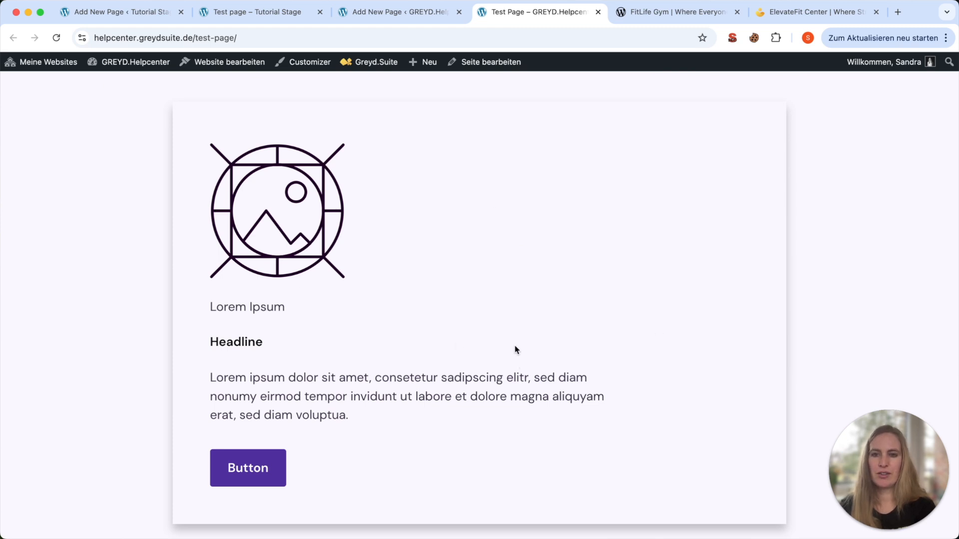
{"action": "scroll", "coordinate": [682, 291], "scroll_direction": "down", "scroll_amount": 1}
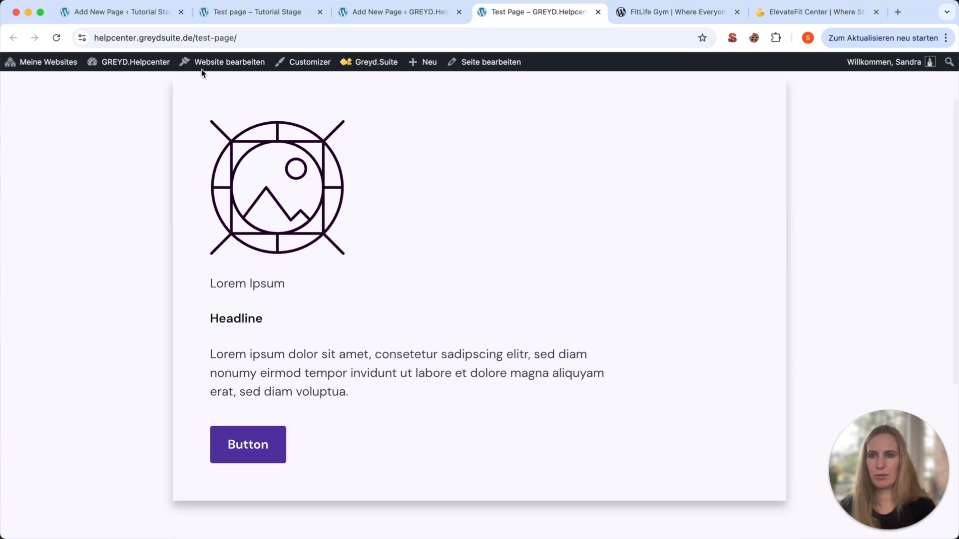
{"action": "left_click", "coordinate": [228, 11]}
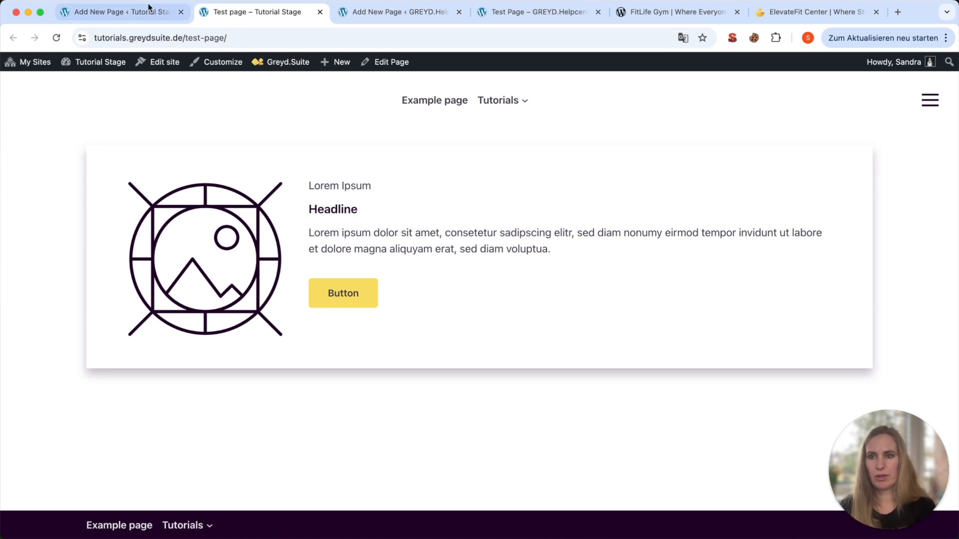
Open the source "k_Highlight Tile NEW" template on the Tutorial Stage site and highlight the notice about distributing changes to other sites.
{"action": "left_click", "coordinate": [127, 11]}
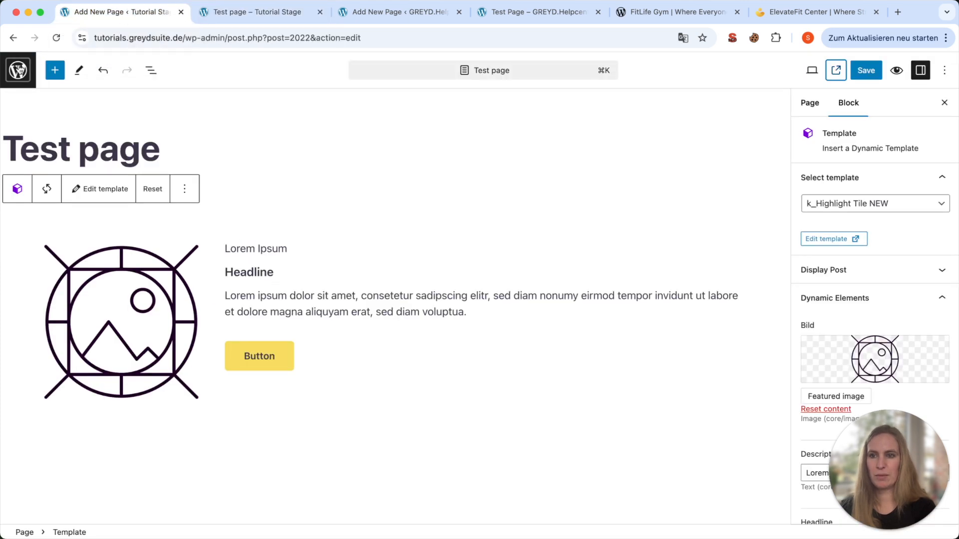
{"action": "left_click", "coordinate": [22, 73]}
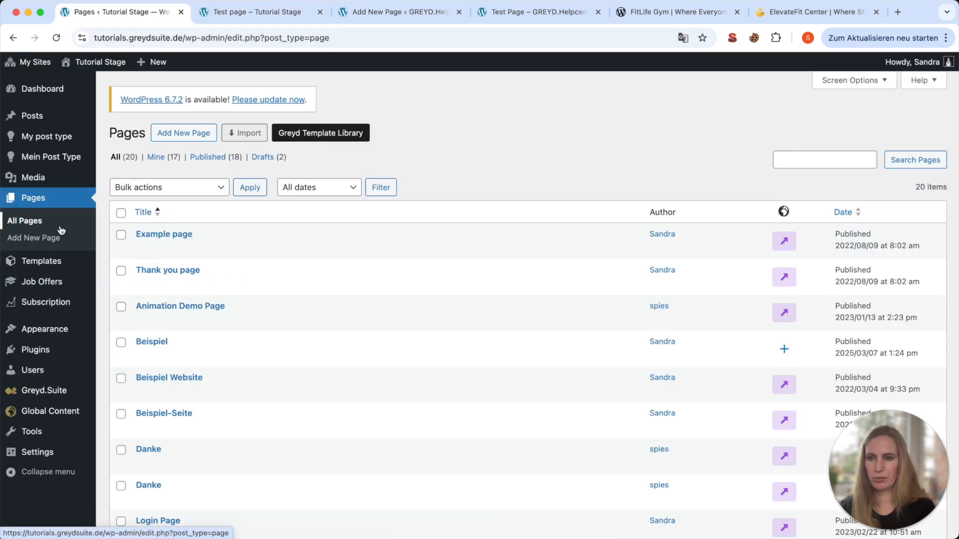
{"action": "left_click", "coordinate": [60, 262]}
{"action": "scroll", "coordinate": [230, 348], "scroll_direction": "down", "scroll_amount": 5}
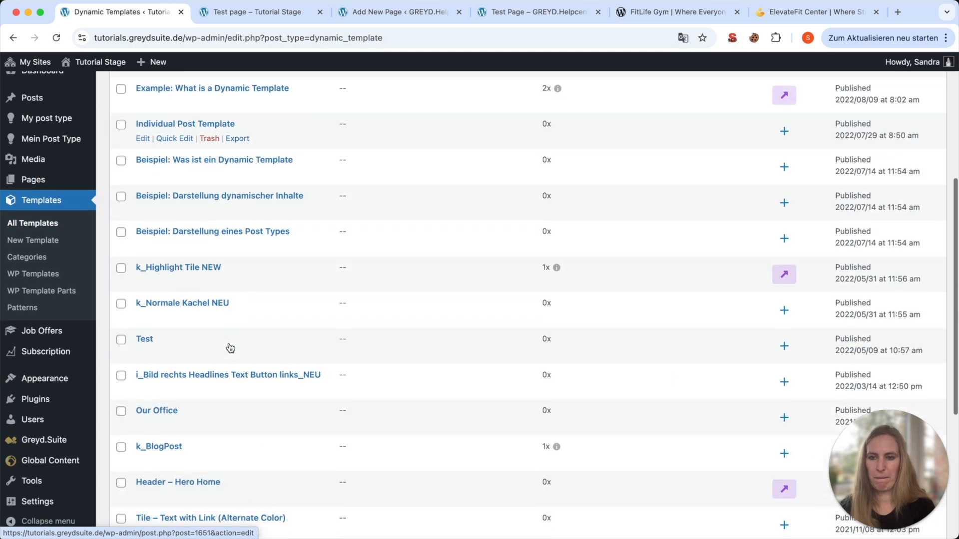
{"action": "left_click", "coordinate": [193, 249]}
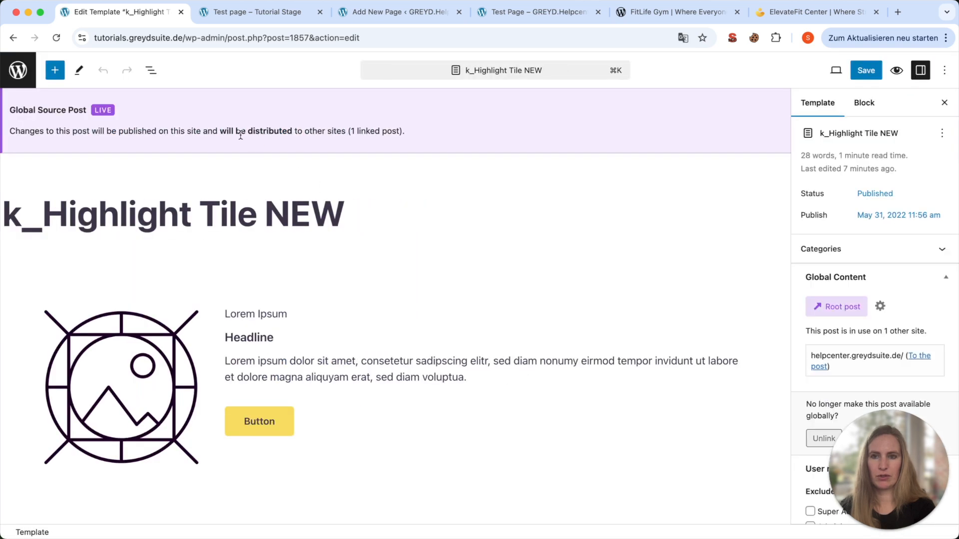
{"action": "left_click_drag", "start_coordinate": [216, 129], "coordinate": [487, 129]}
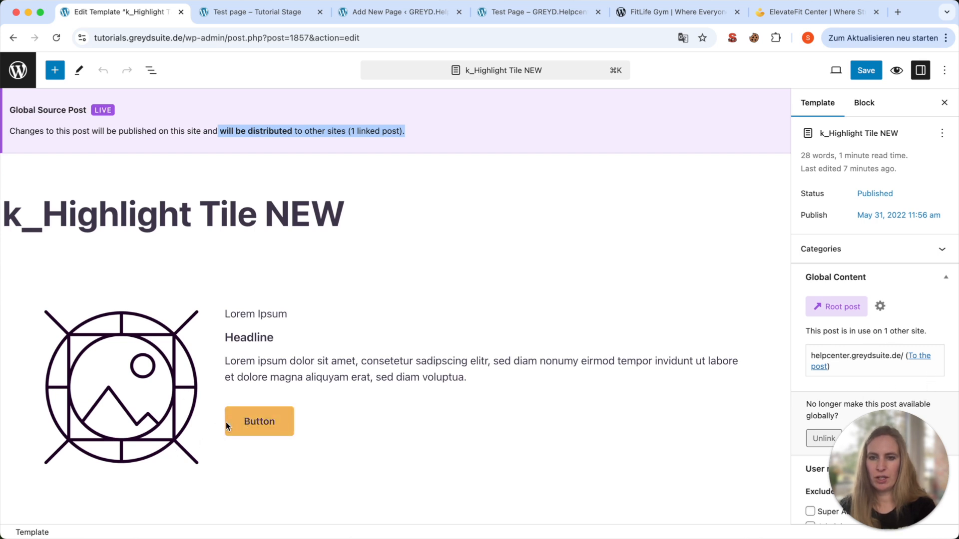
Change the heading text in the source template to "Headline 2".
{"action": "left_click", "coordinate": [264, 339]}
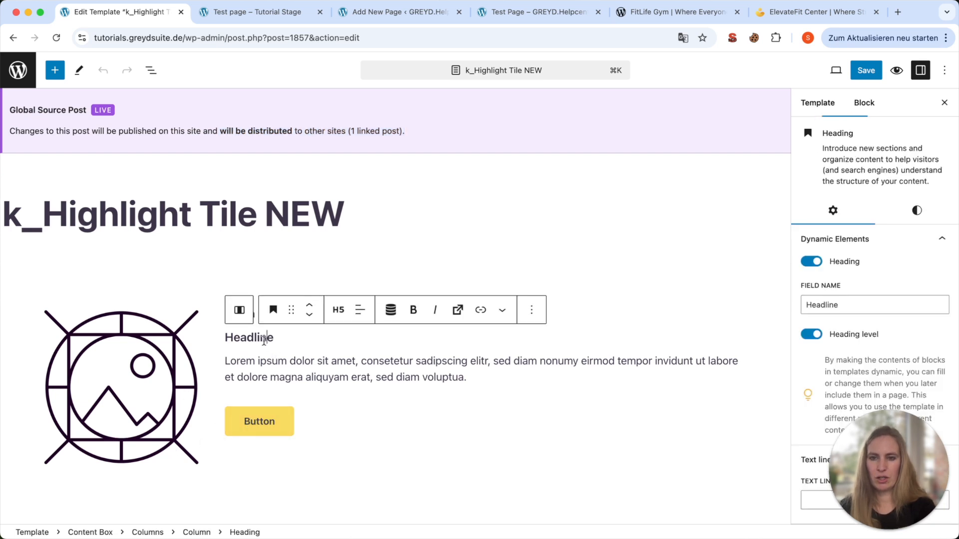
{"action": "left_click", "coordinate": [293, 340]}
{"action": "type", "text": "2"}
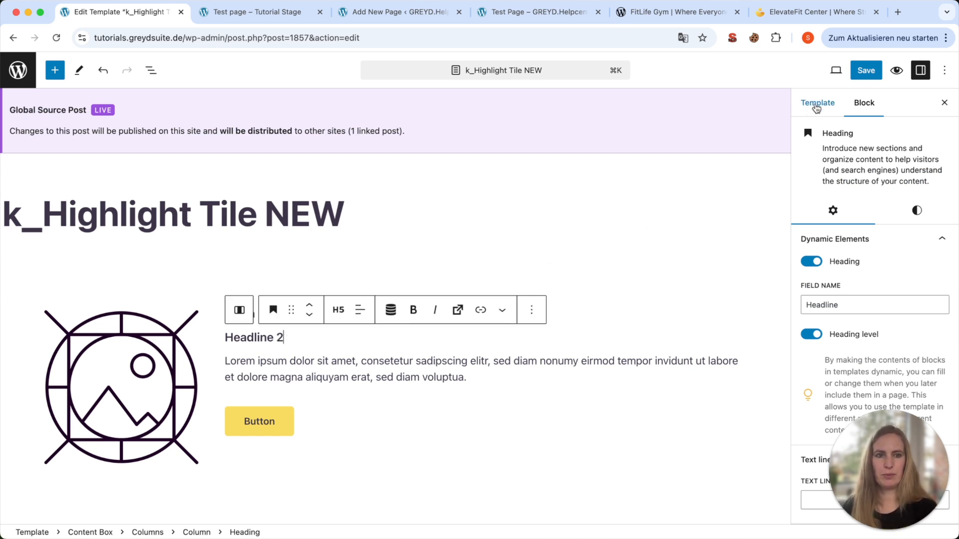
Save the source template and reload the Tutorial Stage test page with the edited heading.
{"action": "left_click", "coordinate": [865, 71]}
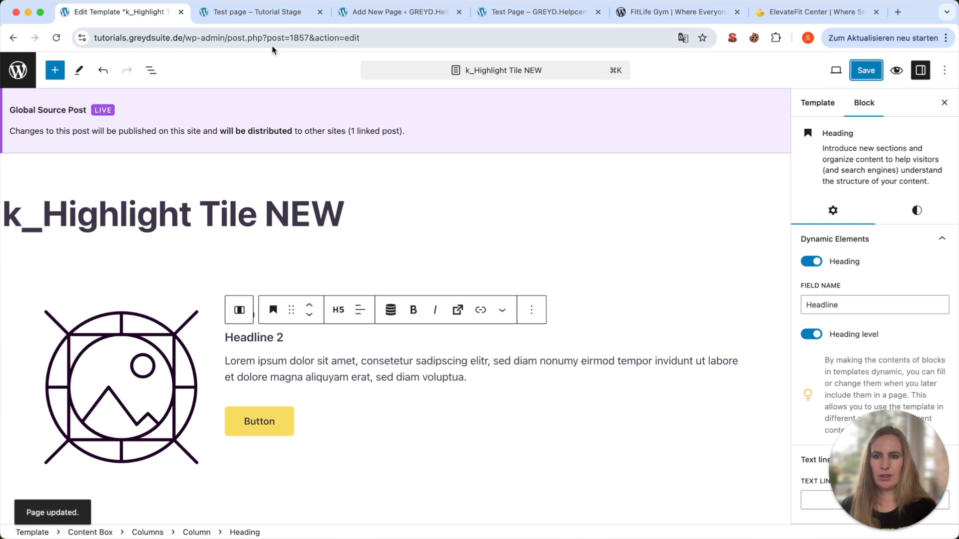
{"action": "left_click", "coordinate": [265, 18]}
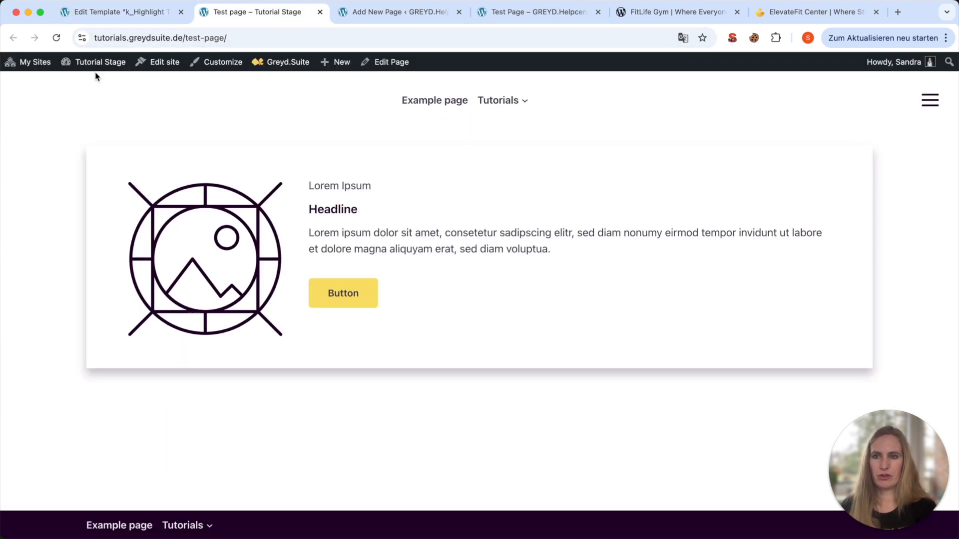
{"action": "left_click", "coordinate": [57, 38]}
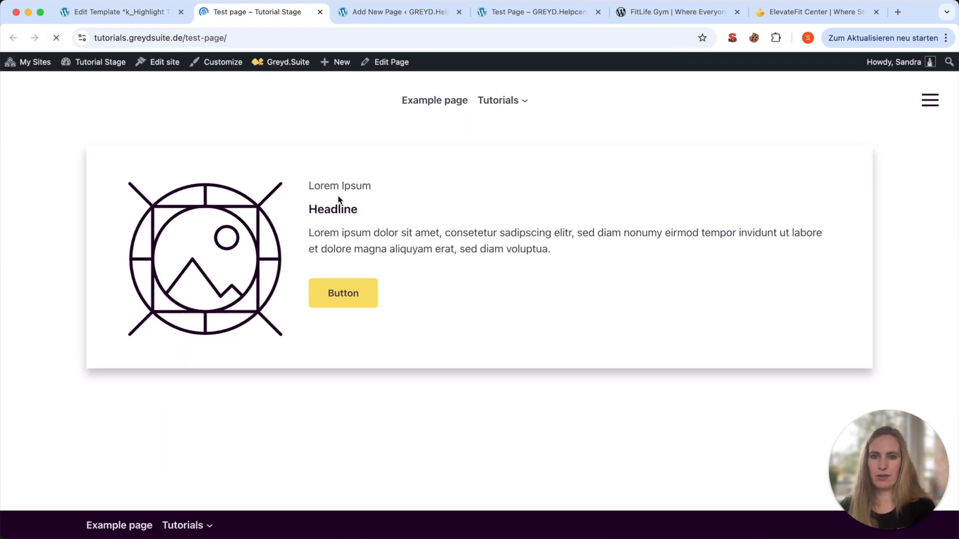
{"action": "left_click", "coordinate": [57, 39]}
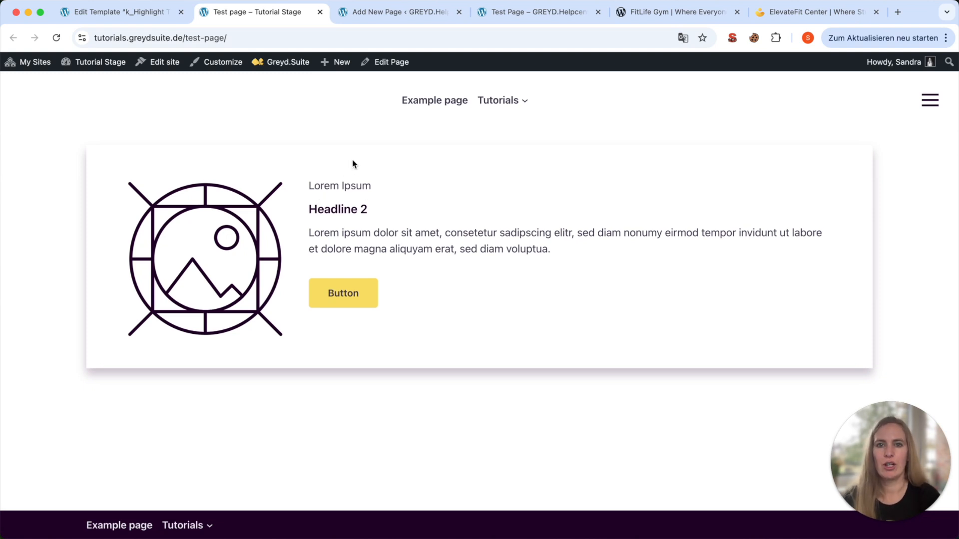
Check the highlight tile on the Helpcenter test page and highlight its heading text.
{"action": "left_click", "coordinate": [500, 16]}
{"action": "scroll", "coordinate": [406, 220], "scroll_direction": "down", "scroll_amount": 3}
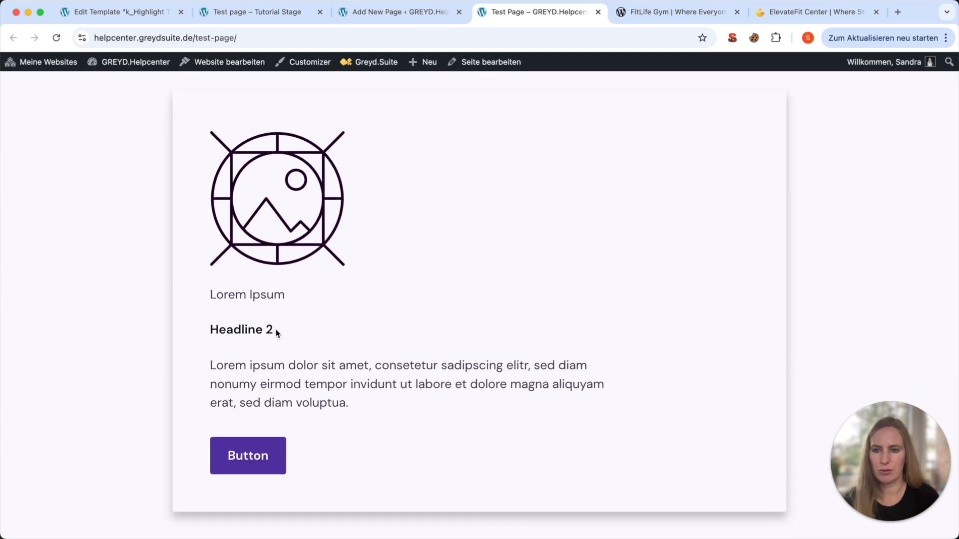
{"action": "left_click_drag", "start_coordinate": [276, 333], "coordinate": [226, 329]}
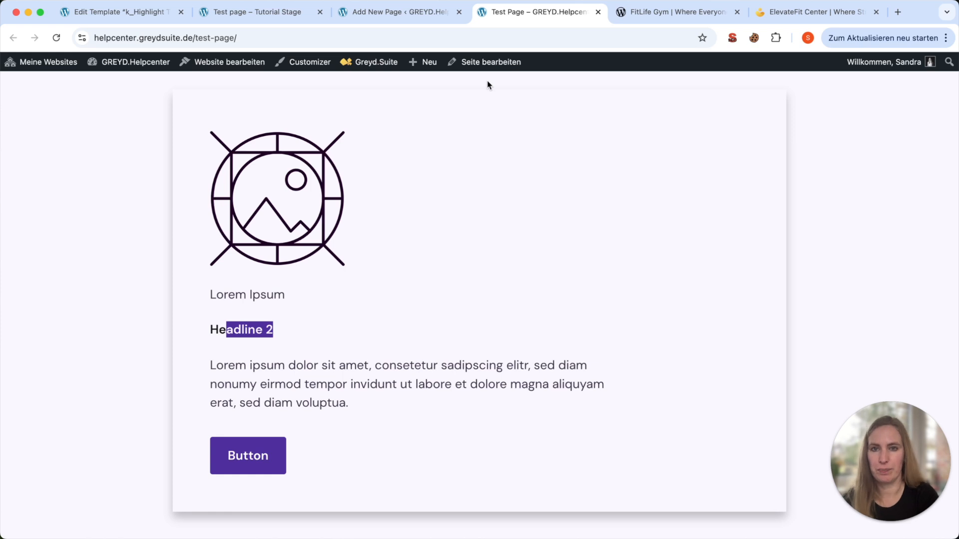
Close the Helpcenter pages and compare the hero sections of the FitLife Gym and ElevateFit Center home pages.
{"action": "left_click", "coordinate": [597, 12]}
{"action": "left_click", "coordinate": [459, 12]}
{"action": "scroll", "coordinate": [322, 193], "scroll_direction": "up", "scroll_amount": 15}
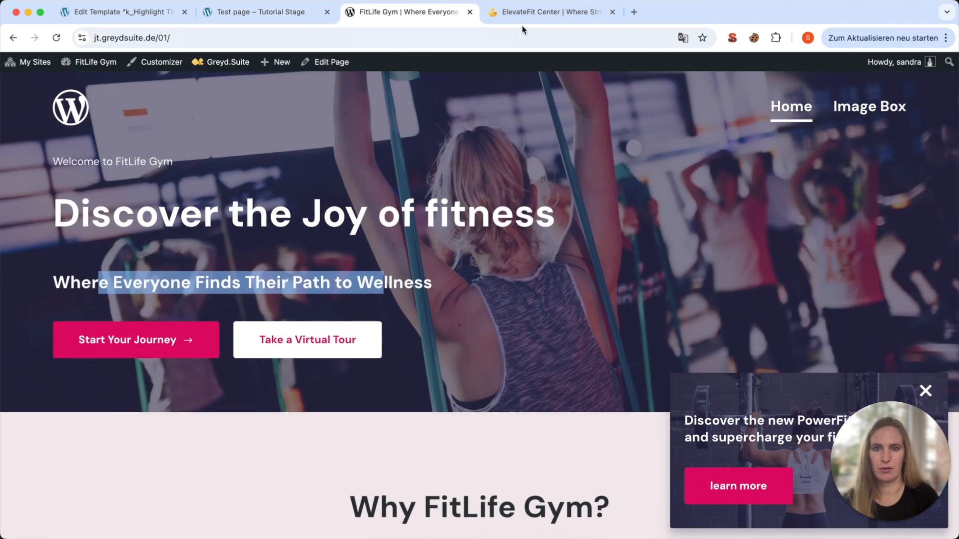
{"action": "left_click", "coordinate": [522, 14]}
{"action": "scroll", "coordinate": [406, 266], "scroll_direction": "up", "scroll_amount": 15}
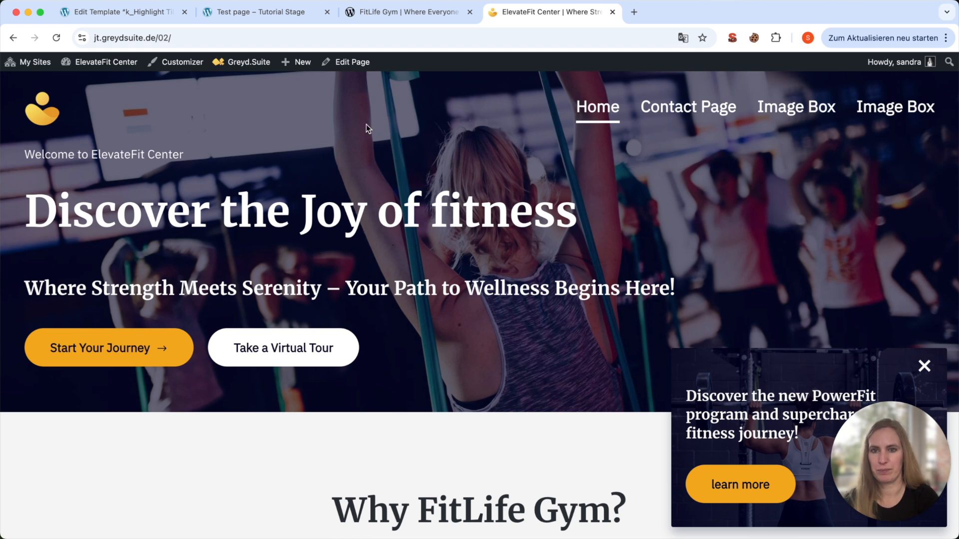
{"action": "left_click", "coordinate": [406, 14]}
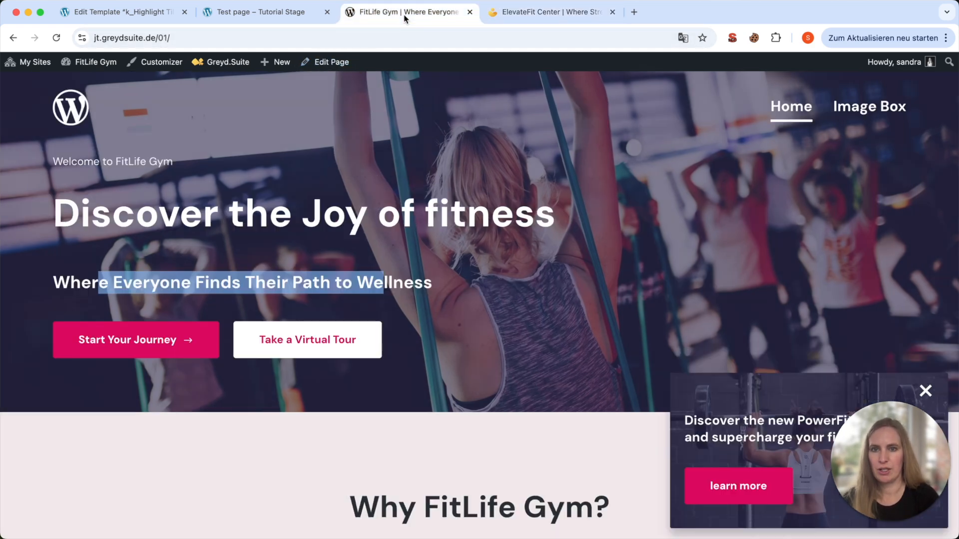
{"action": "left_click", "coordinate": [553, 14]}
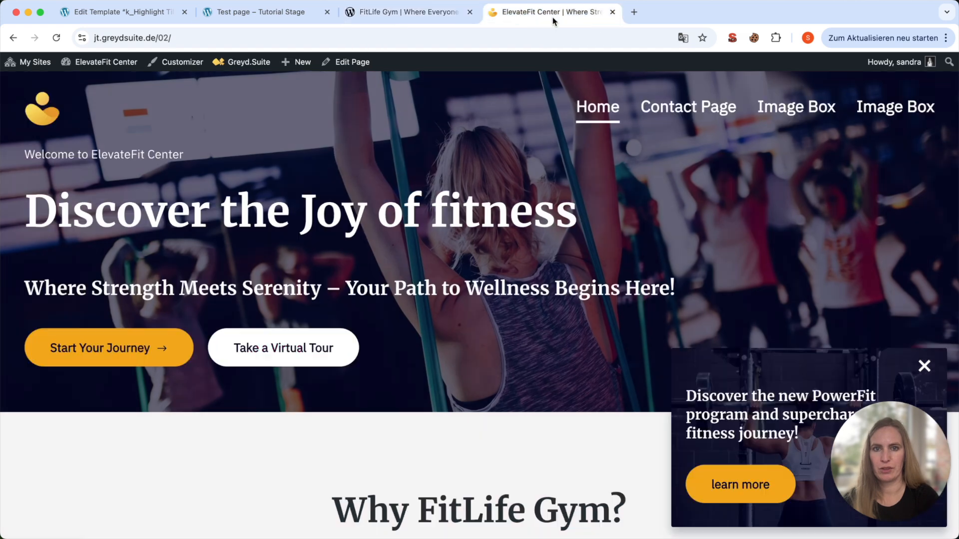
Open the ElevateFit Center home page in the editor in a new tab and close the Tutorial Stage template and test page.
{"action": "right_click", "coordinate": [354, 65]}
{"action": "left_click", "coordinate": [373, 69]}
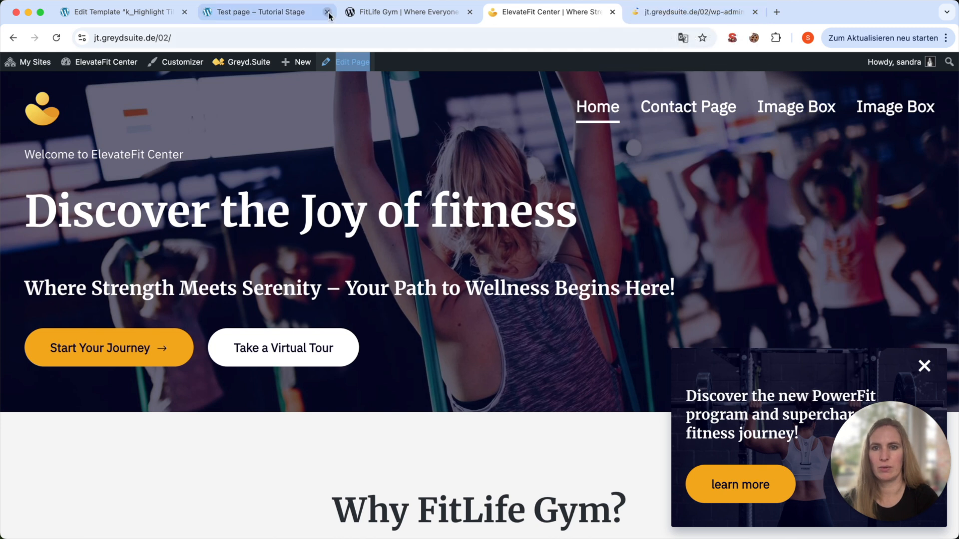
{"action": "middle_click", "coordinate": [222, 19]}
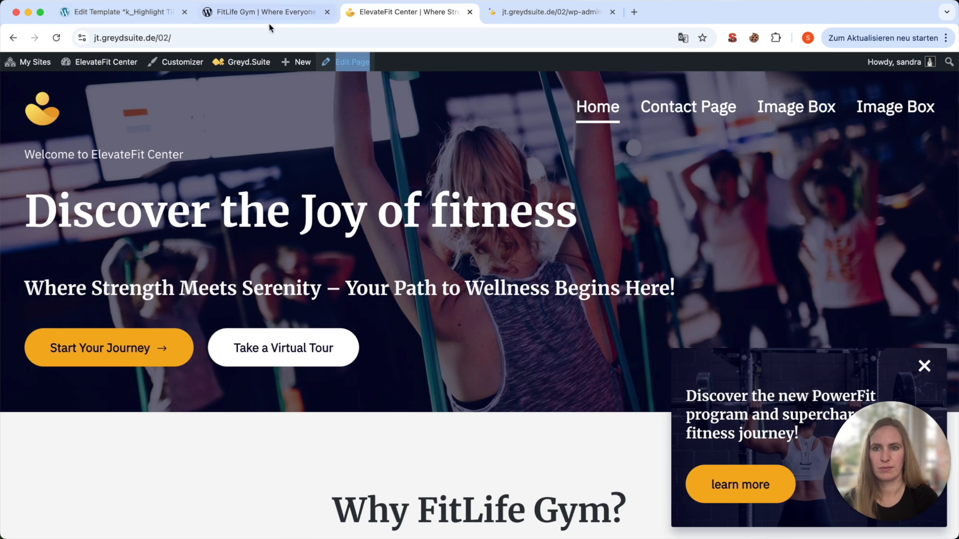
{"action": "left_click", "coordinate": [184, 12]}
{"action": "left_click", "coordinate": [405, 12]}
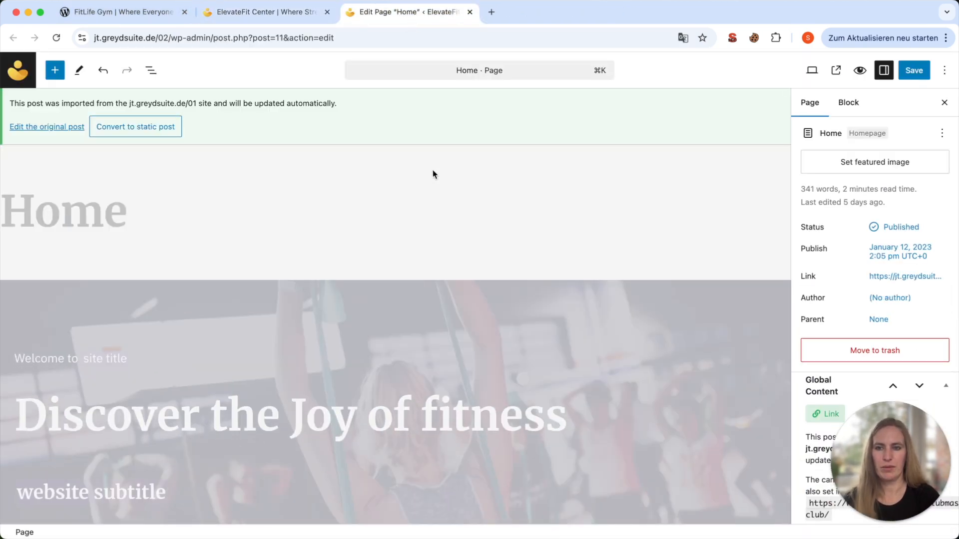
Look through the imported Home page content of ElevateFit Center in the editor, from the hero to the contact section.
{"action": "scroll", "coordinate": [433, 172], "scroll_direction": "down", "scroll_amount": 10}
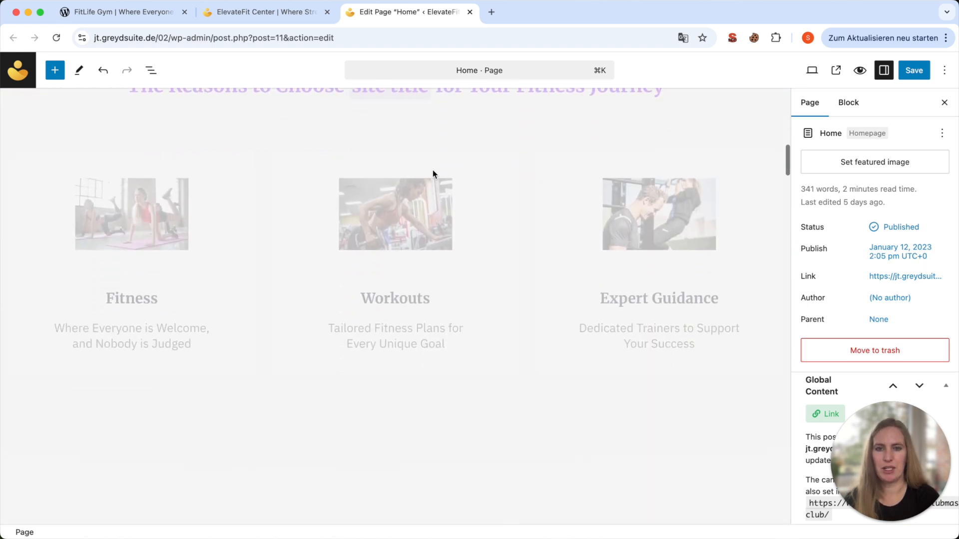
{"action": "scroll", "coordinate": [433, 173], "scroll_direction": "down", "scroll_amount": 15}
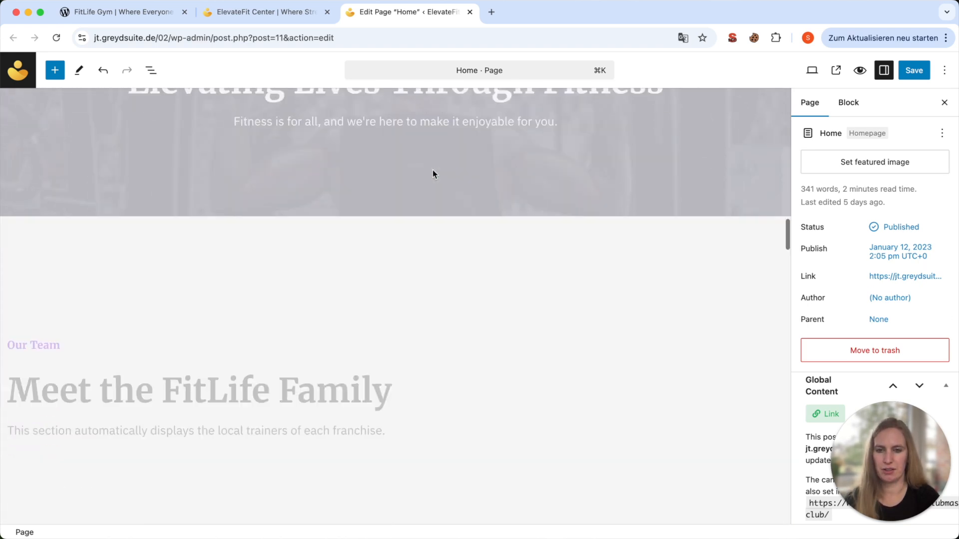
{"action": "scroll", "coordinate": [432, 174], "scroll_direction": "down", "scroll_amount": 5}
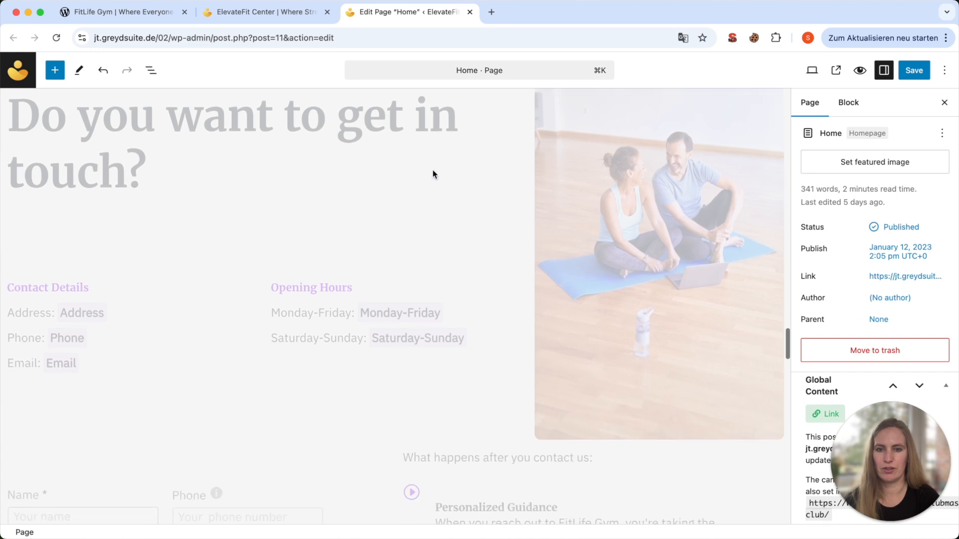
{"action": "scroll", "coordinate": [433, 173], "scroll_direction": "up", "scroll_amount": 12}
{"action": "scroll", "coordinate": [433, 172], "scroll_direction": "up", "scroll_amount": 8}
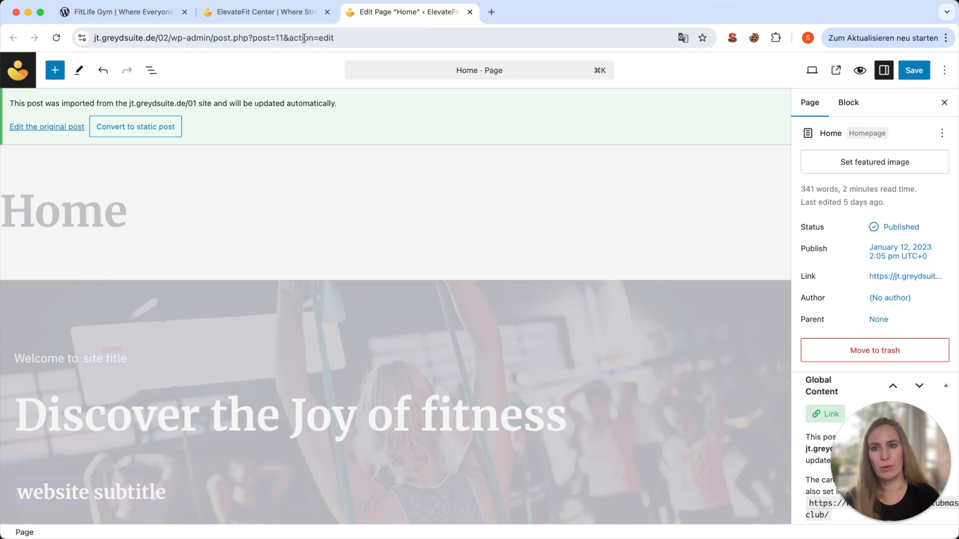
Compare the front-end sections of the ElevateFit Center home page with those of the FitLife Gym home page.
{"action": "left_click", "coordinate": [296, 15]}
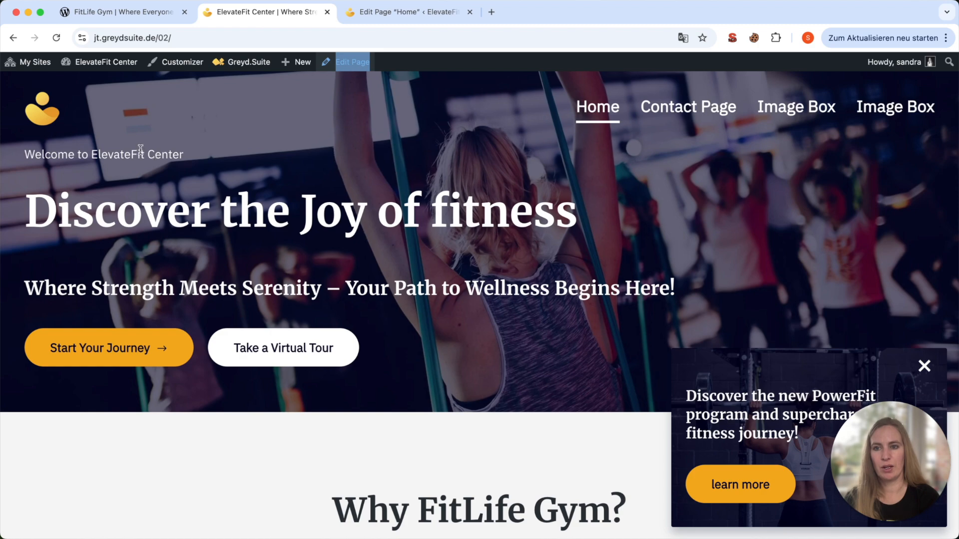
{"action": "scroll", "coordinate": [276, 241], "scroll_direction": "down", "scroll_amount": 15}
{"action": "scroll", "coordinate": [277, 245], "scroll_direction": "down", "scroll_amount": 3}
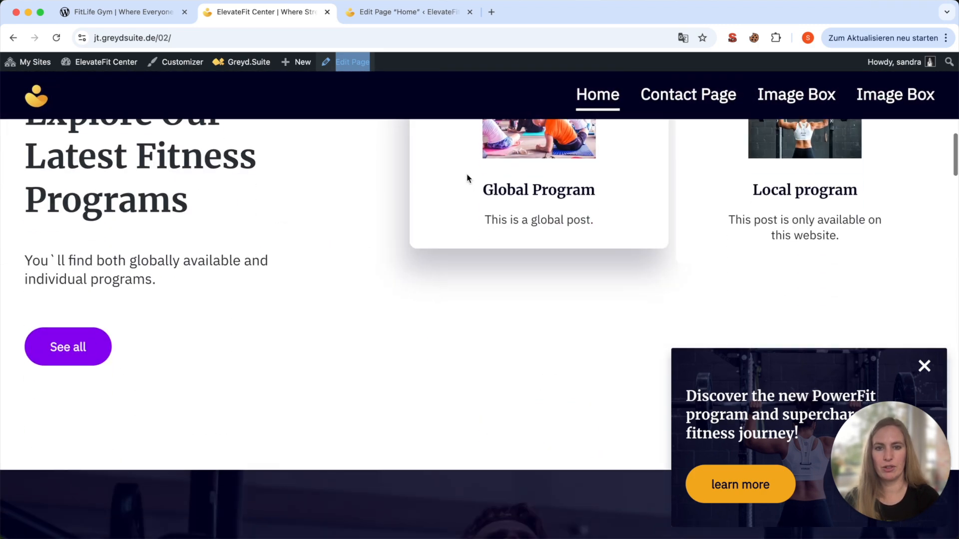
{"action": "left_click", "coordinate": [125, 11]}
{"action": "scroll", "coordinate": [426, 264], "scroll_direction": "down", "scroll_amount": 10}
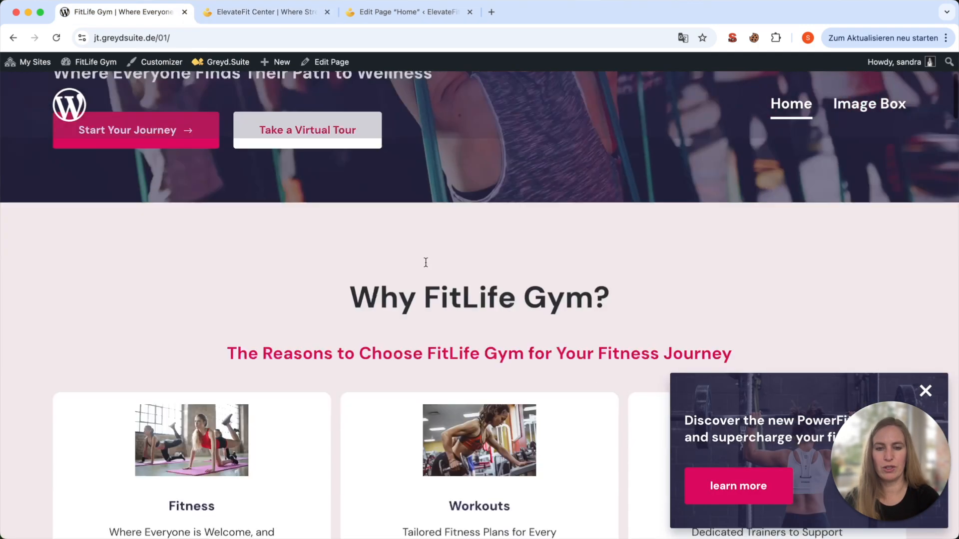
{"action": "scroll", "coordinate": [426, 264], "scroll_direction": "up", "scroll_amount": 4}
{"action": "scroll", "coordinate": [426, 262], "scroll_direction": "up", "scroll_amount": 8}
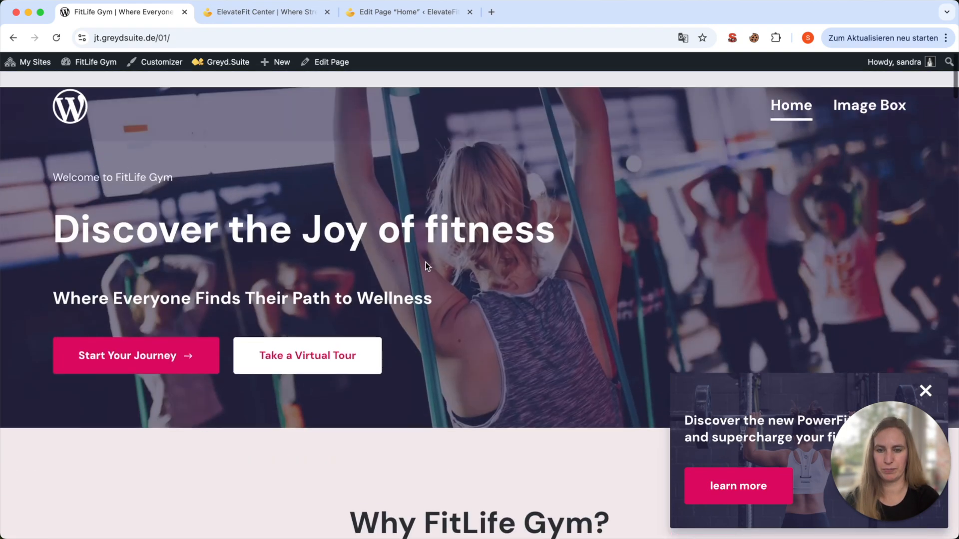
Open the FitLife Gym source Home page in the editor in a new tab and highlight the hero's static text "Welcome to".
{"action": "right_click", "coordinate": [333, 63]}
{"action": "left_click", "coordinate": [346, 63]}
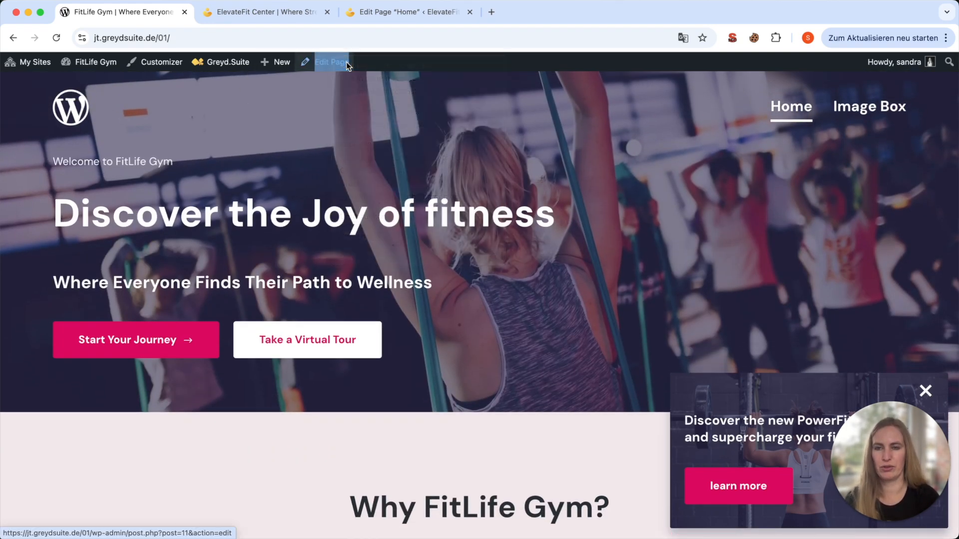
{"action": "left_click", "coordinate": [254, 21]}
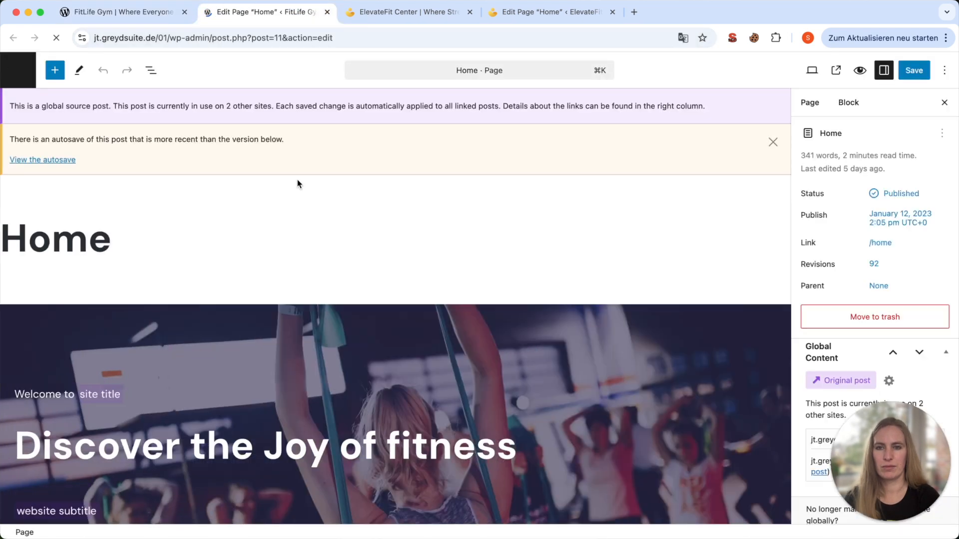
{"action": "scroll", "coordinate": [297, 184], "scroll_direction": "down", "scroll_amount": 3}
{"action": "scroll", "coordinate": [298, 184], "scroll_direction": "down", "scroll_amount": 2}
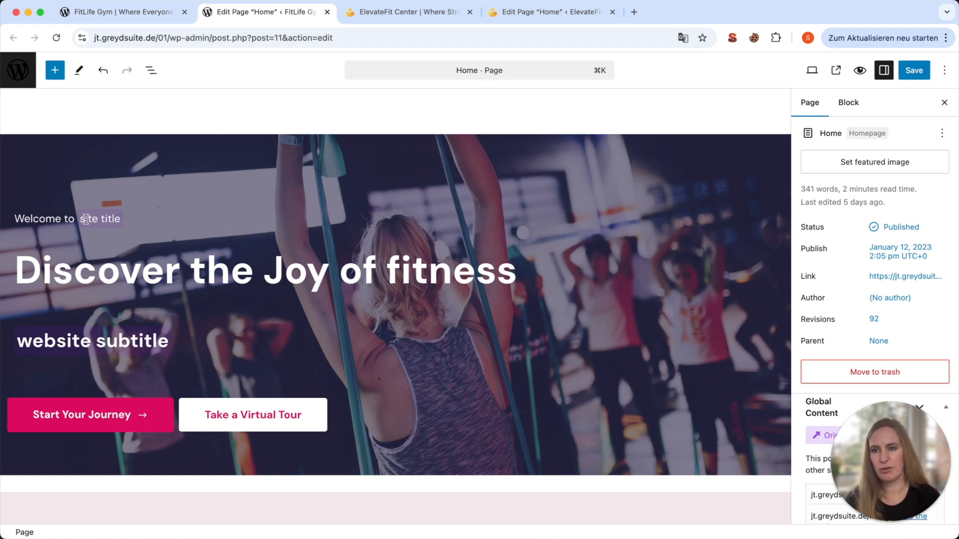
{"action": "left_click_drag", "start_coordinate": [16, 218], "coordinate": [73, 221]}
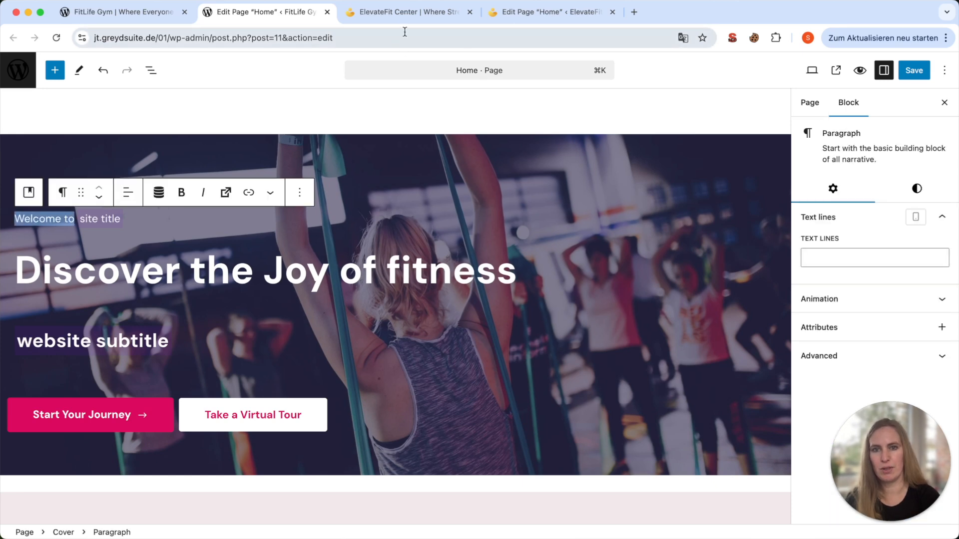
Highlight the site name in the welcome line of the published ElevateFit Center home page.
{"action": "left_click", "coordinate": [402, 13]}
{"action": "scroll", "coordinate": [197, 222], "scroll_direction": "up", "scroll_amount": 8}
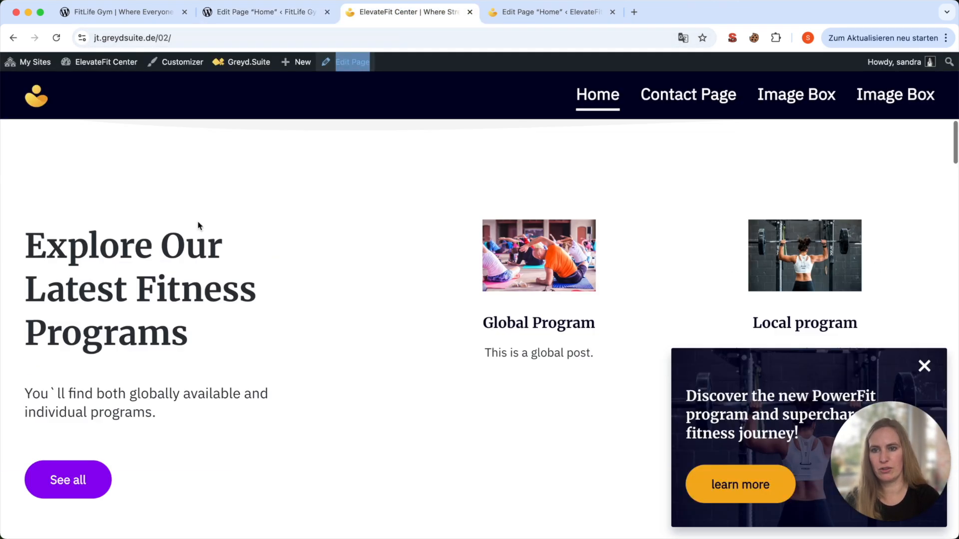
{"action": "scroll", "coordinate": [198, 221], "scroll_direction": "down", "scroll_amount": 2}
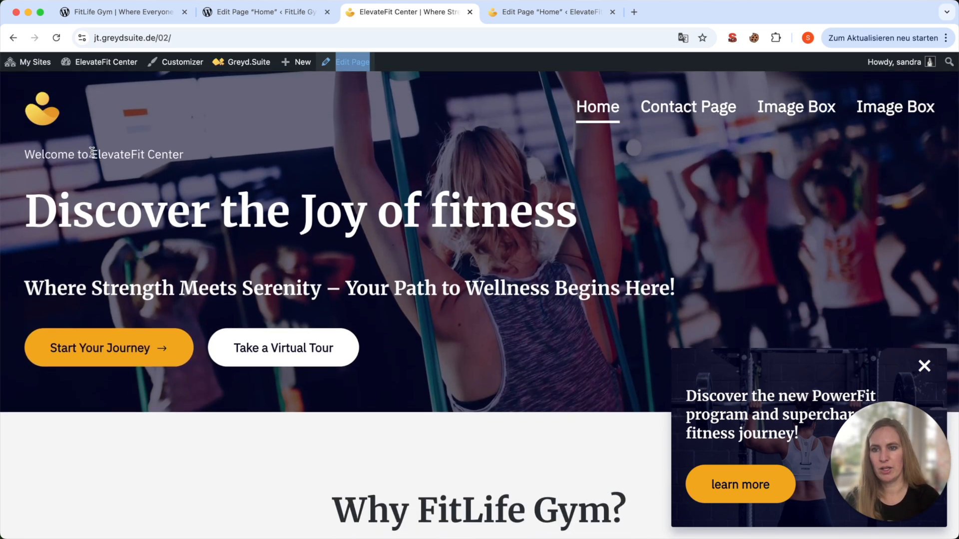
{"action": "left_click_drag", "start_coordinate": [92, 153], "coordinate": [199, 156]}
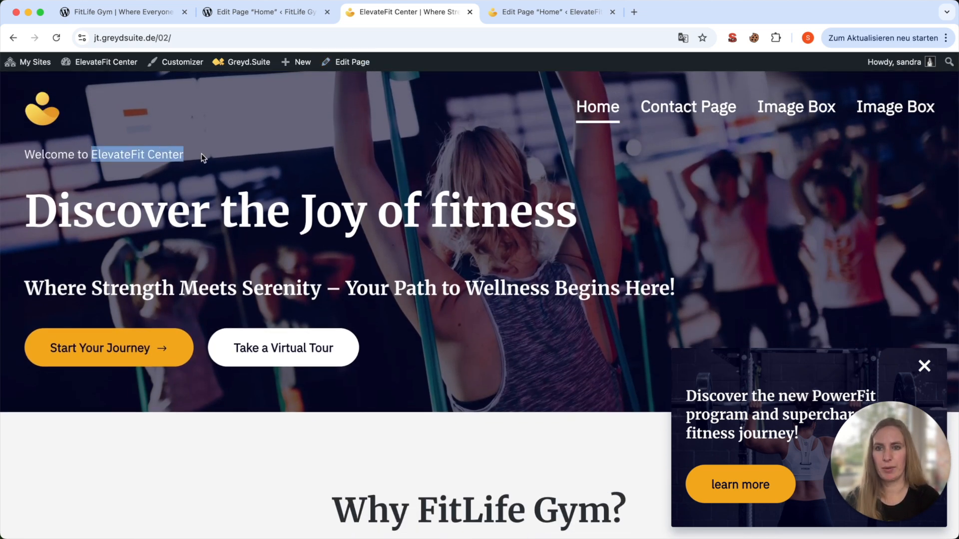
Inspect the dynamic tag settings of the site title and website subtitle in the hero of the FitLife Gym source page.
{"action": "left_click", "coordinate": [241, 18]}
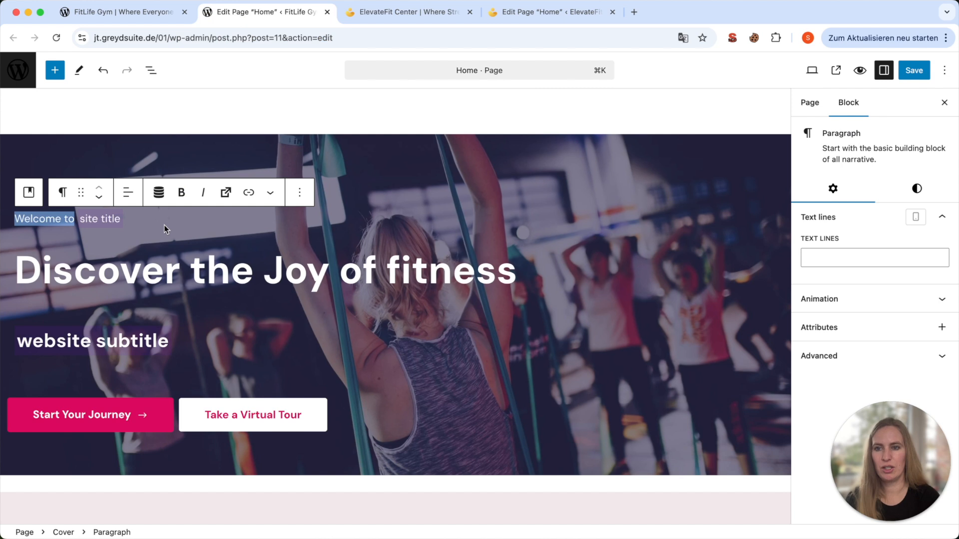
{"action": "left_click", "coordinate": [94, 220]}
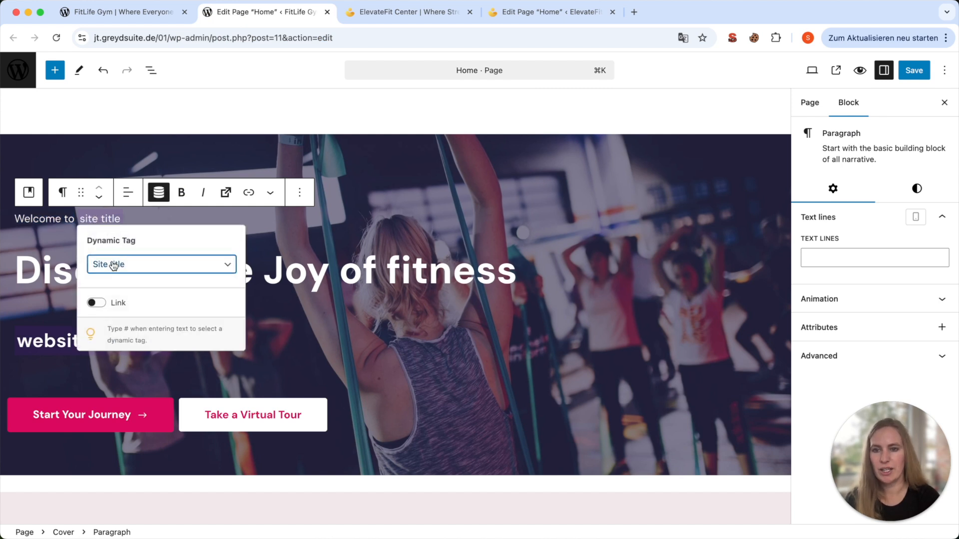
{"action": "left_click", "coordinate": [47, 341]}
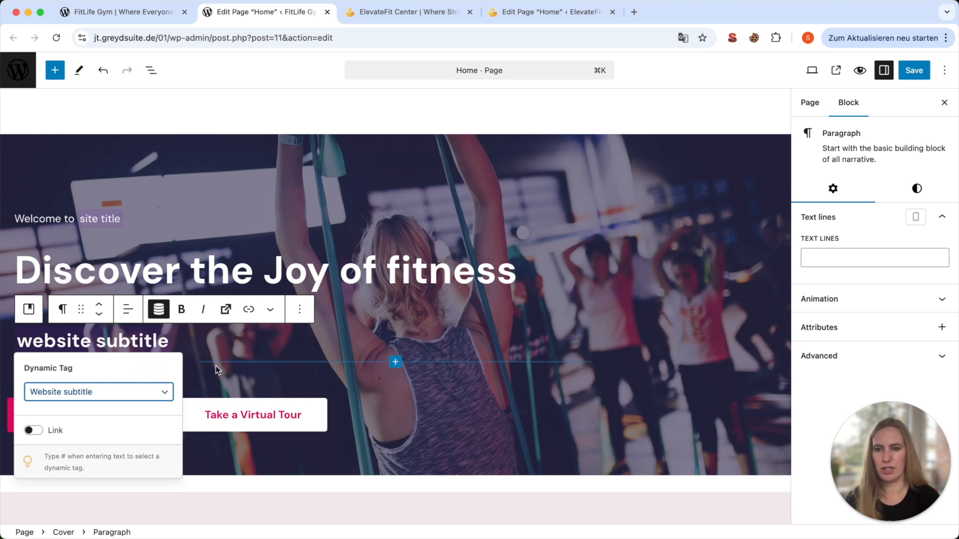
Compare the hero texts of both published gym sites, and view the ElevateFit Center reasons and fitness programs sections.
{"action": "left_click", "coordinate": [402, 13]}
{"action": "left_click", "coordinate": [142, 14]}
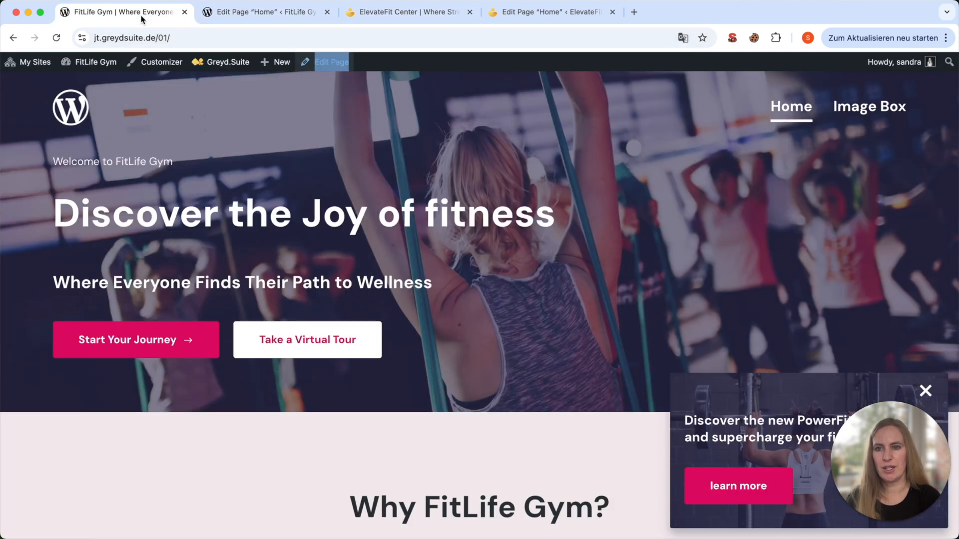
{"action": "left_click", "coordinate": [379, 16]}
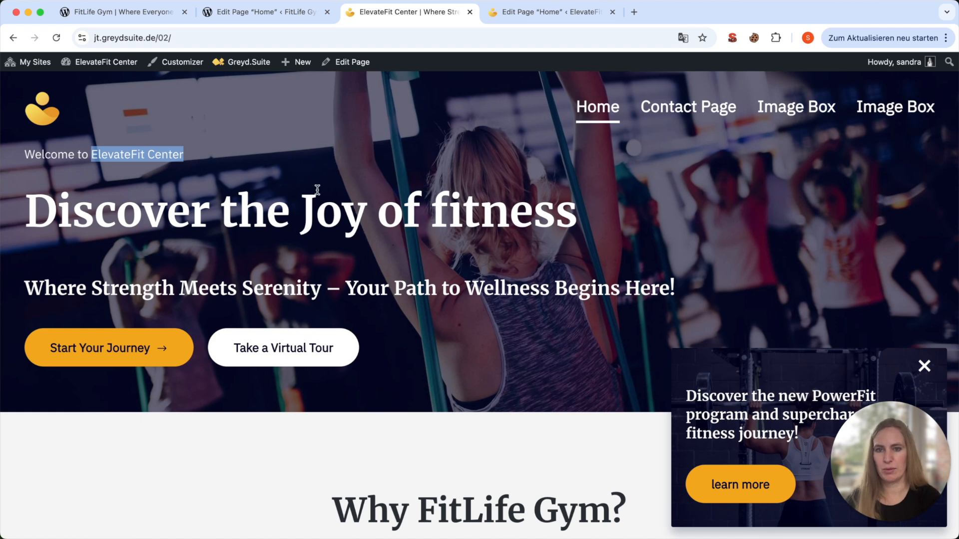
{"action": "scroll", "coordinate": [317, 190], "scroll_direction": "down", "scroll_amount": 10}
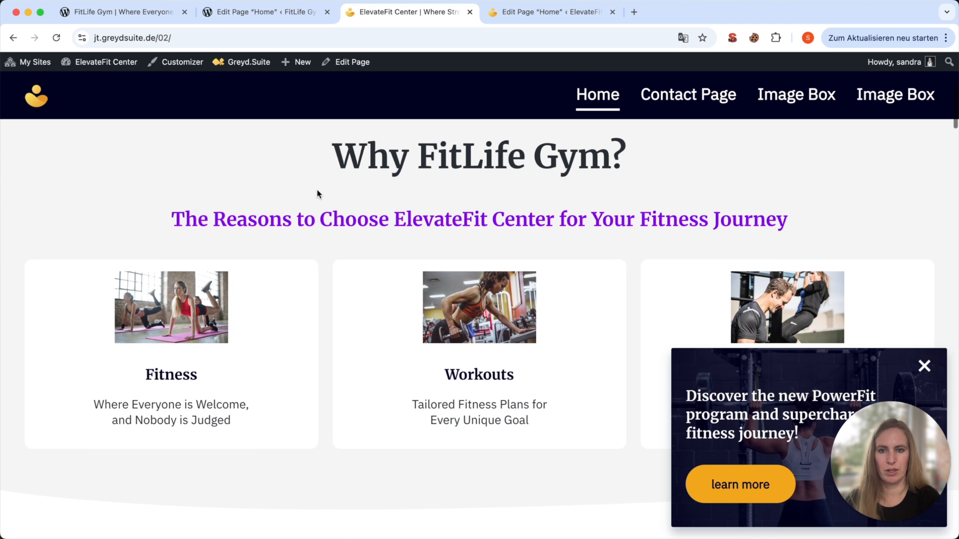
{"action": "scroll", "coordinate": [376, 242], "scroll_direction": "down", "scroll_amount": 3}
{"action": "scroll", "coordinate": [376, 242], "scroll_direction": "down", "scroll_amount": 6}
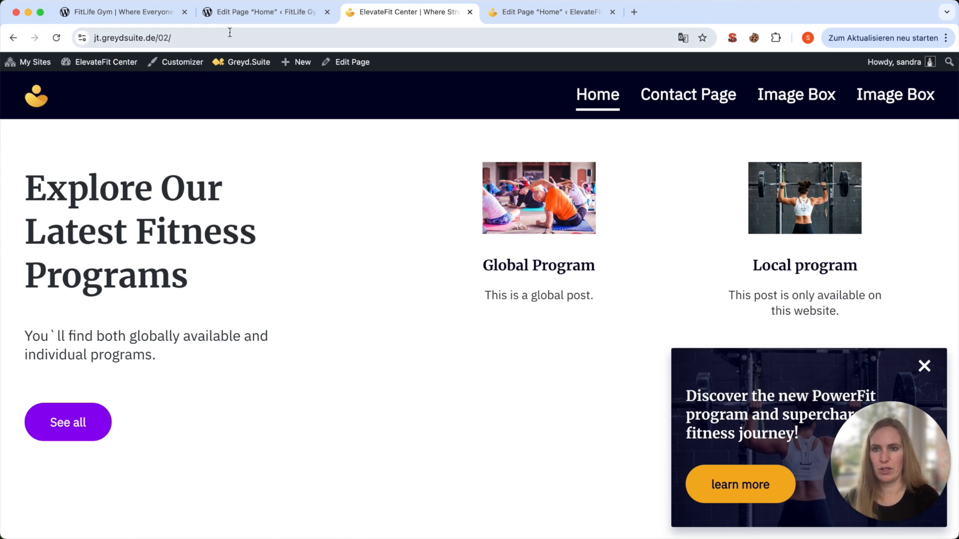
Select the Query Loop in the fitness programs section of the FitLife Gym source Home page and inspect its post type settings.
{"action": "left_click", "coordinate": [229, 13]}
{"action": "scroll", "coordinate": [292, 312], "scroll_direction": "down", "scroll_amount": 10}
{"action": "scroll", "coordinate": [292, 311], "scroll_direction": "down", "scroll_amount": 10}
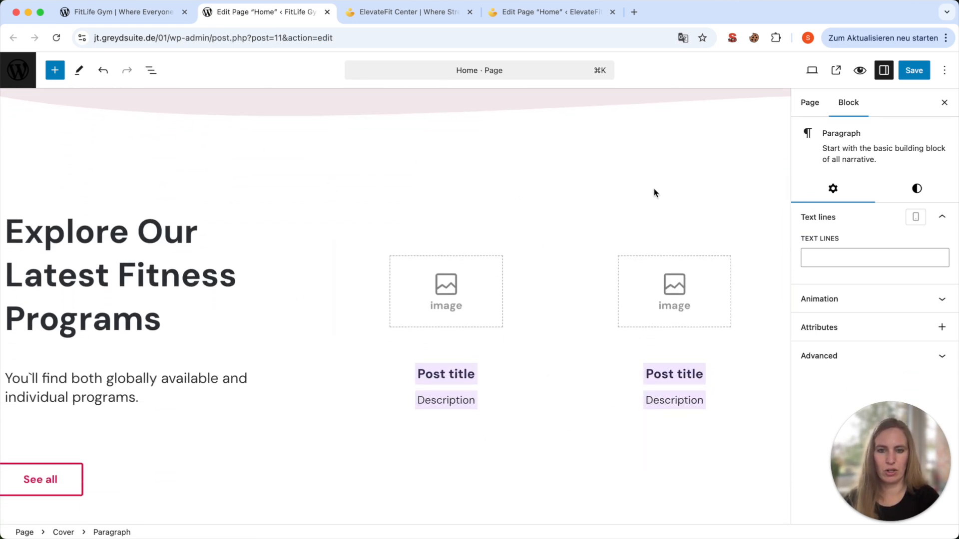
{"action": "scroll", "coordinate": [629, 191], "scroll_direction": "down", "scroll_amount": 1}
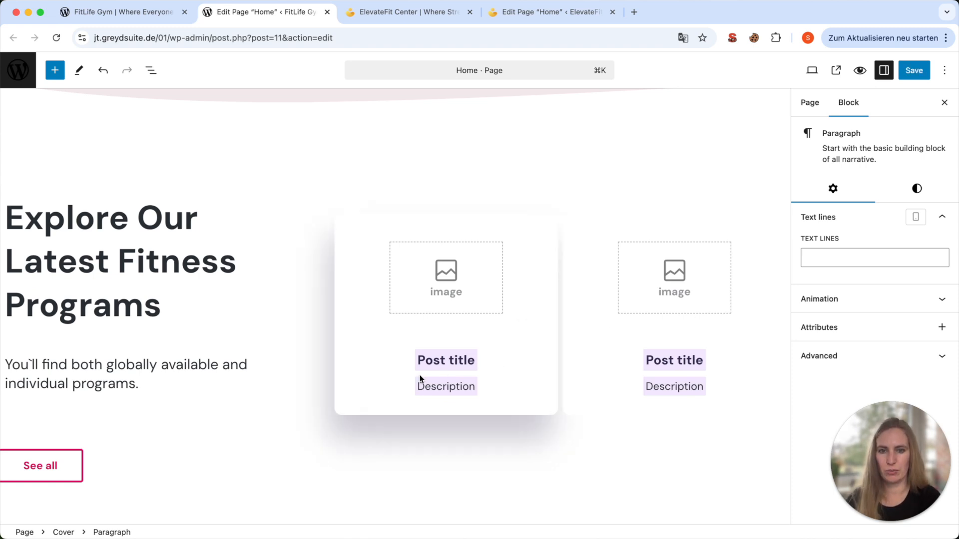
{"action": "left_click", "coordinate": [348, 397]}
{"action": "left_click", "coordinate": [171, 532]}
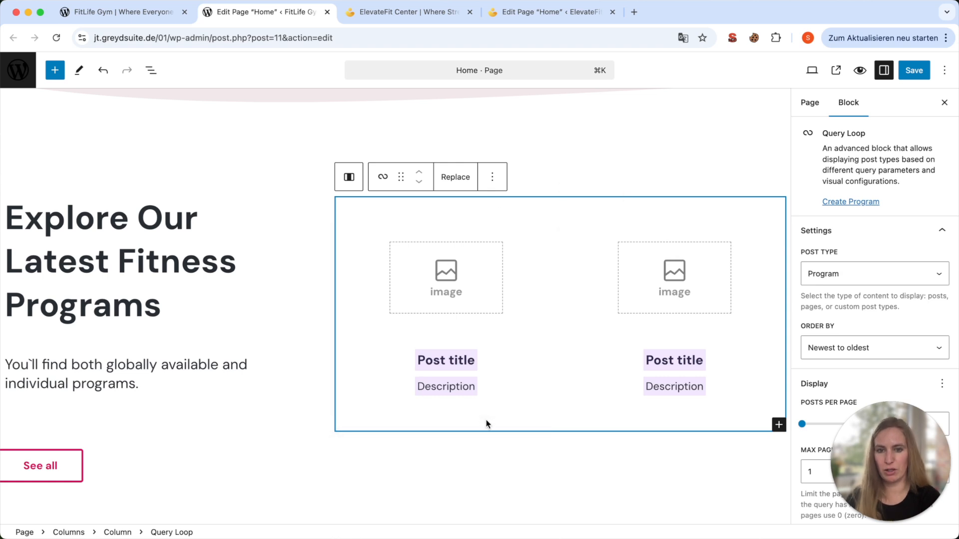
Compare the programs listed under "Explore Our Latest Fitness Programs" on the published FitLife Gym and ElevateFit Center home pages.
{"action": "left_click", "coordinate": [120, 11]}
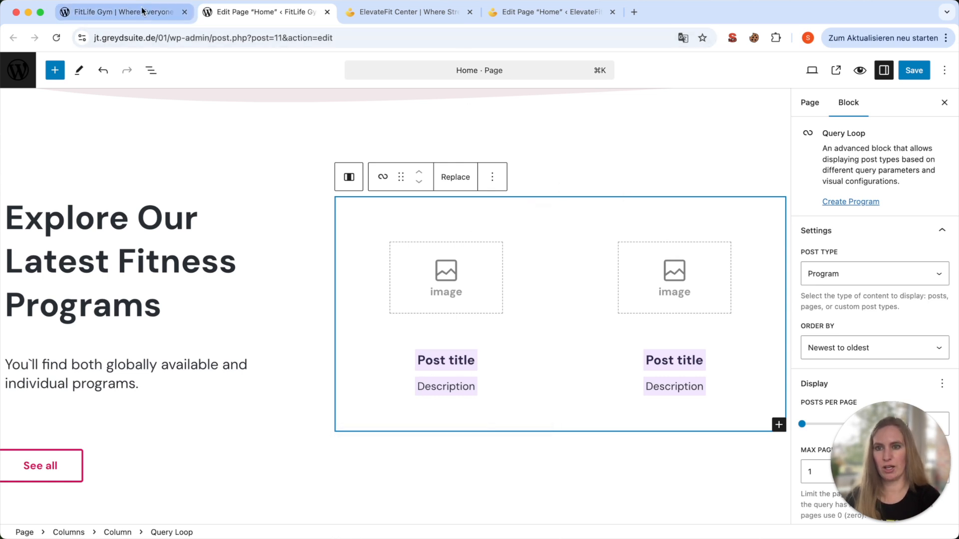
{"action": "scroll", "coordinate": [527, 310], "scroll_direction": "down", "scroll_amount": 10}
{"action": "scroll", "coordinate": [527, 309], "scroll_direction": "down", "scroll_amount": 3}
{"action": "scroll", "coordinate": [527, 312], "scroll_direction": "up", "scroll_amount": 3}
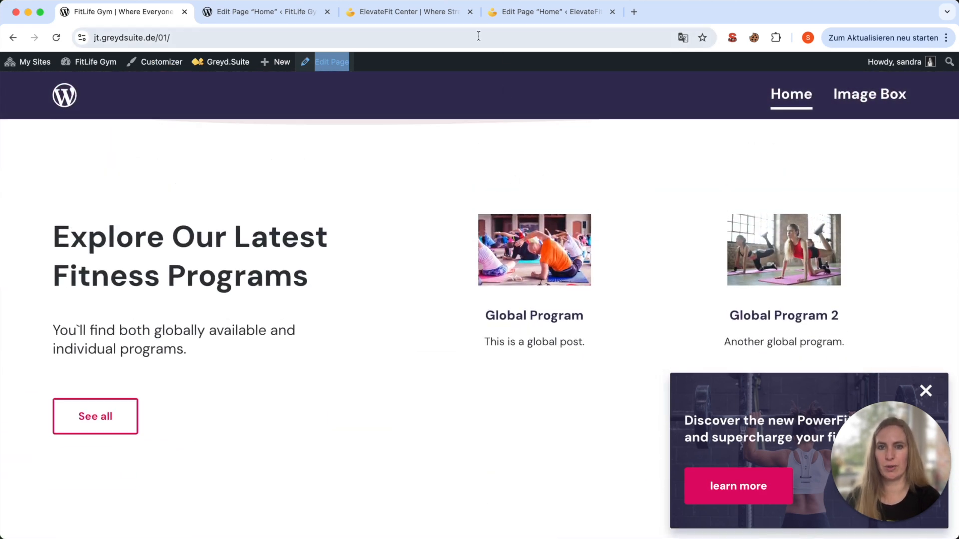
{"action": "left_click", "coordinate": [428, 12]}
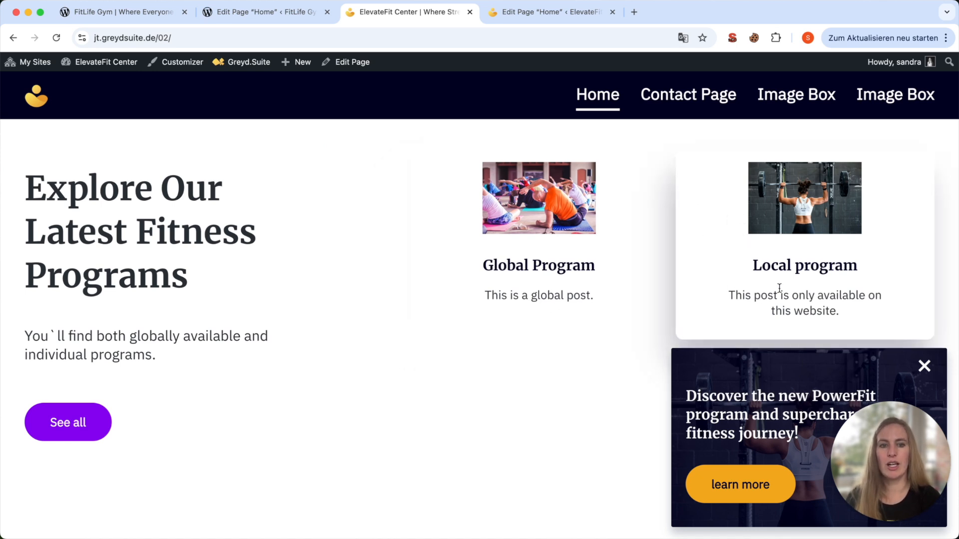
Leave the ElevateFit Center Home page editor and open the site's list of all programs.
{"action": "left_click", "coordinate": [536, 13]}
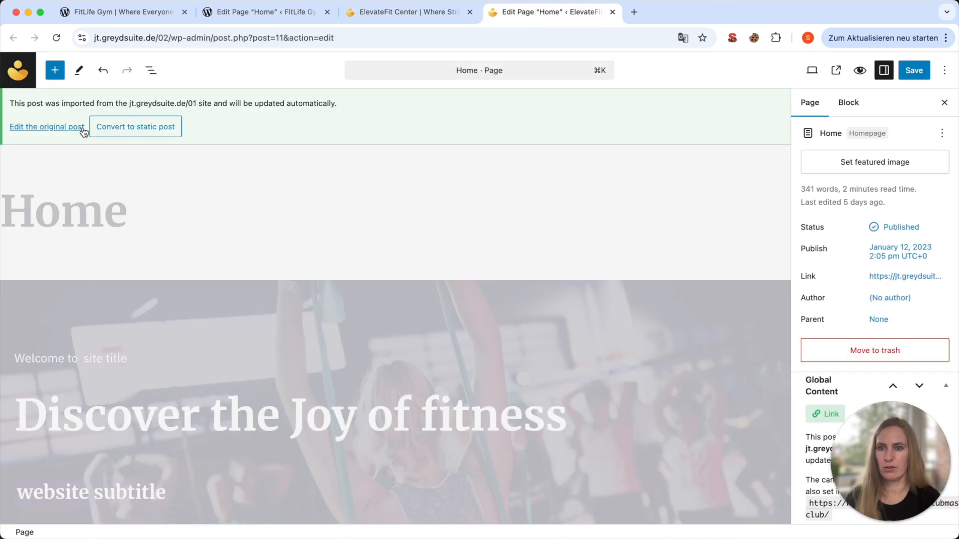
{"action": "left_click", "coordinate": [27, 70]}
{"action": "left_click", "coordinate": [510, 206]}
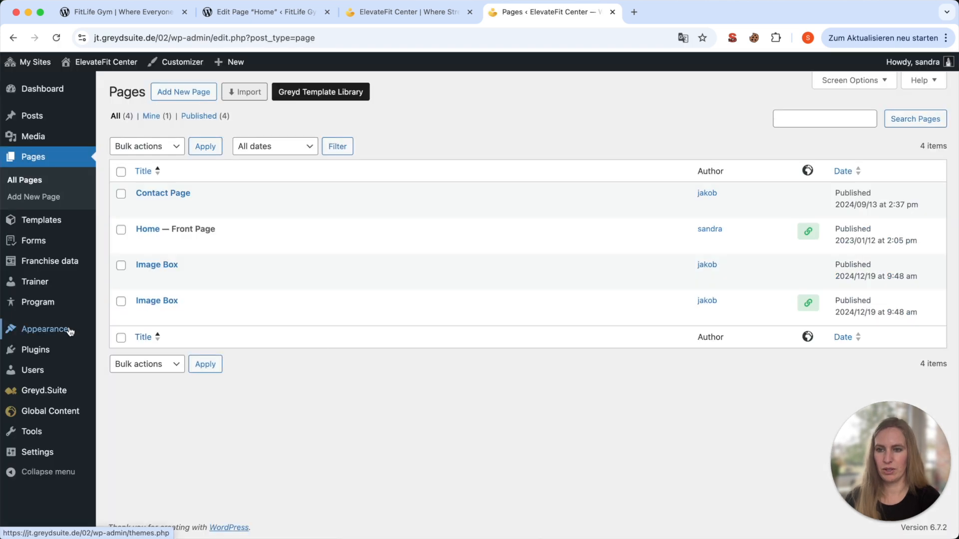
{"action": "left_click", "coordinate": [43, 303]}
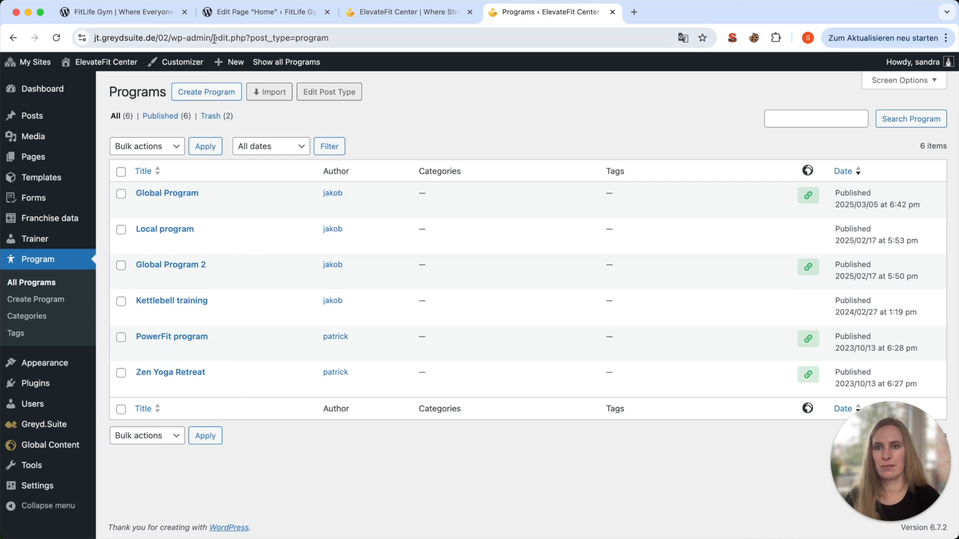
View the "Meet the FitLife Family" trainer section on the published FitLife Gym home page.
{"action": "left_click", "coordinate": [152, 14]}
{"action": "scroll", "coordinate": [431, 205], "scroll_direction": "down", "scroll_amount": 10}
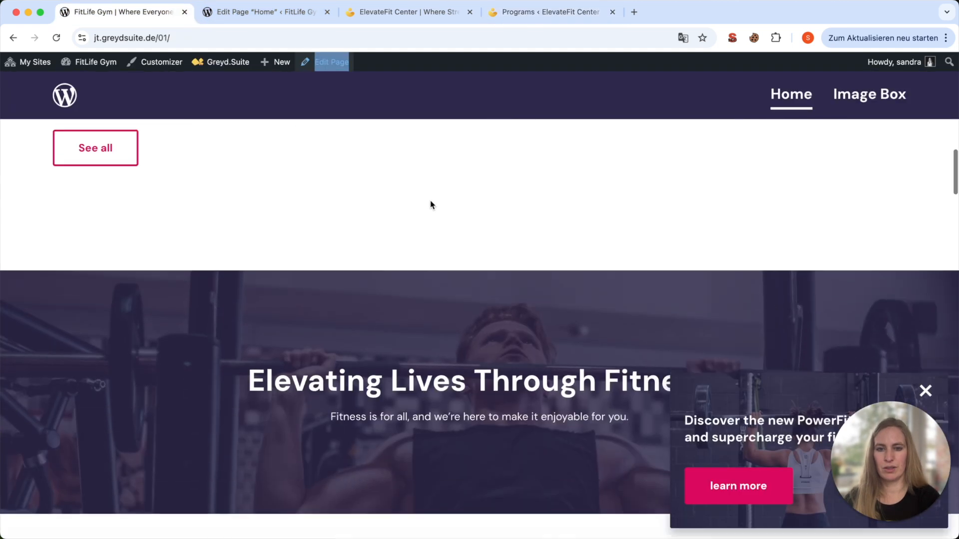
{"action": "scroll", "coordinate": [431, 205], "scroll_direction": "down", "scroll_amount": 3}
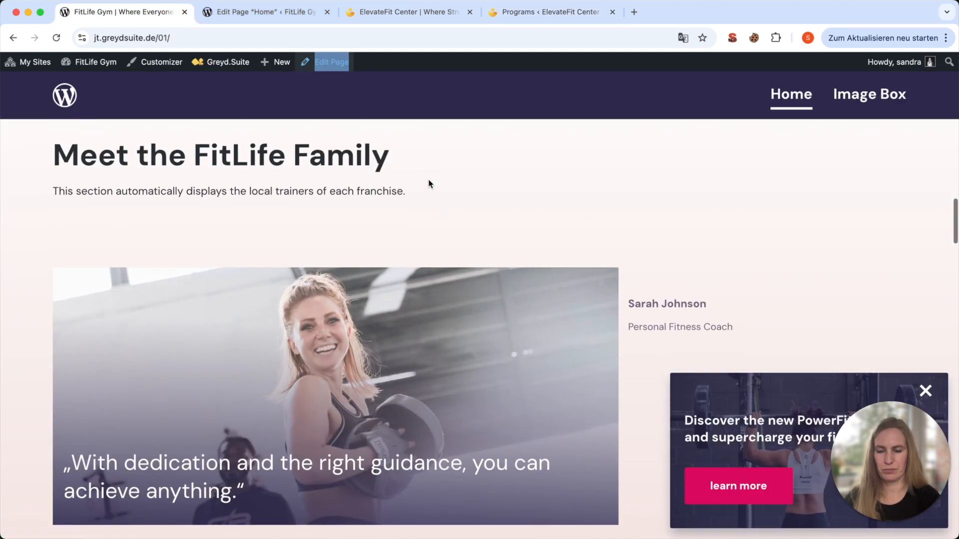
{"action": "scroll", "coordinate": [561, 329], "scroll_direction": "down", "scroll_amount": 1}
{"action": "scroll", "coordinate": [561, 329], "scroll_direction": "up", "scroll_amount": 2}
{"action": "scroll", "coordinate": [484, 308], "scroll_direction": "down", "scroll_amount": 1}
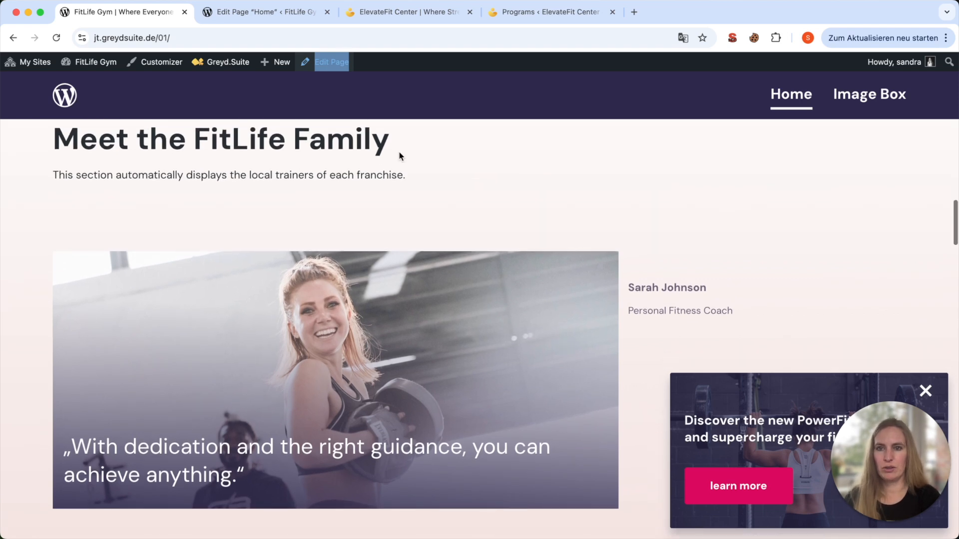
Select the trainer section's template in the FitLife Gym source Home page and open the About our Trainers template for editing.
{"action": "left_click", "coordinate": [283, 16]}
{"action": "scroll", "coordinate": [329, 258], "scroll_direction": "down", "scroll_amount": 15}
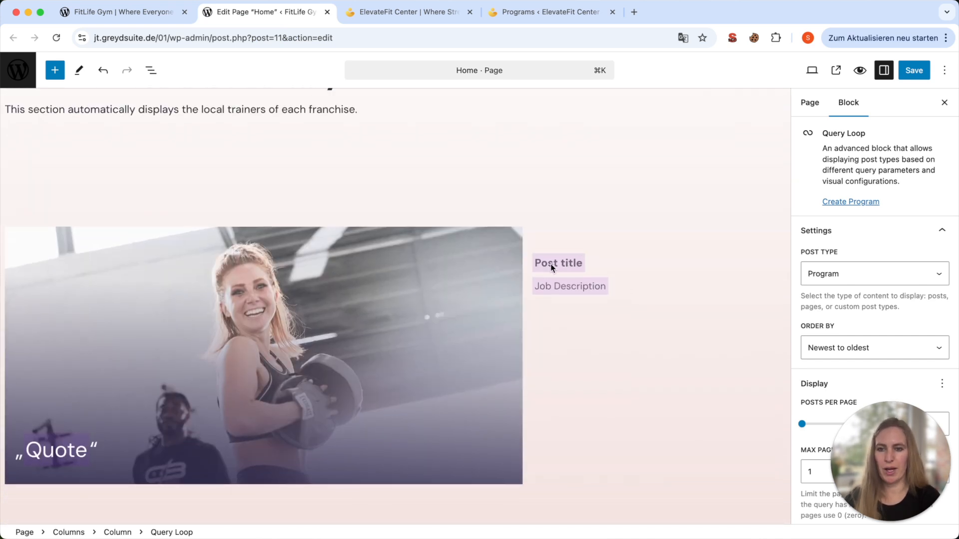
{"action": "left_click", "coordinate": [313, 322]}
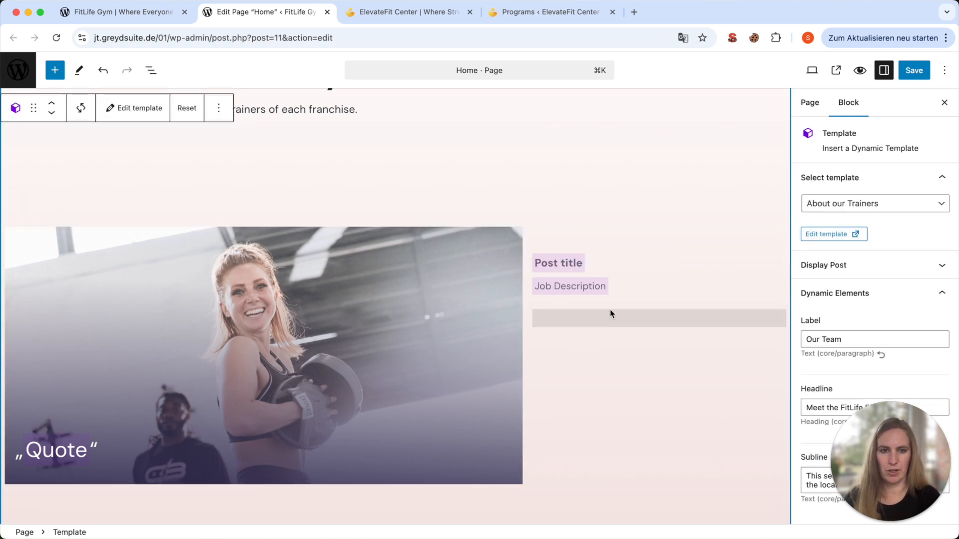
{"action": "left_click", "coordinate": [830, 234]}
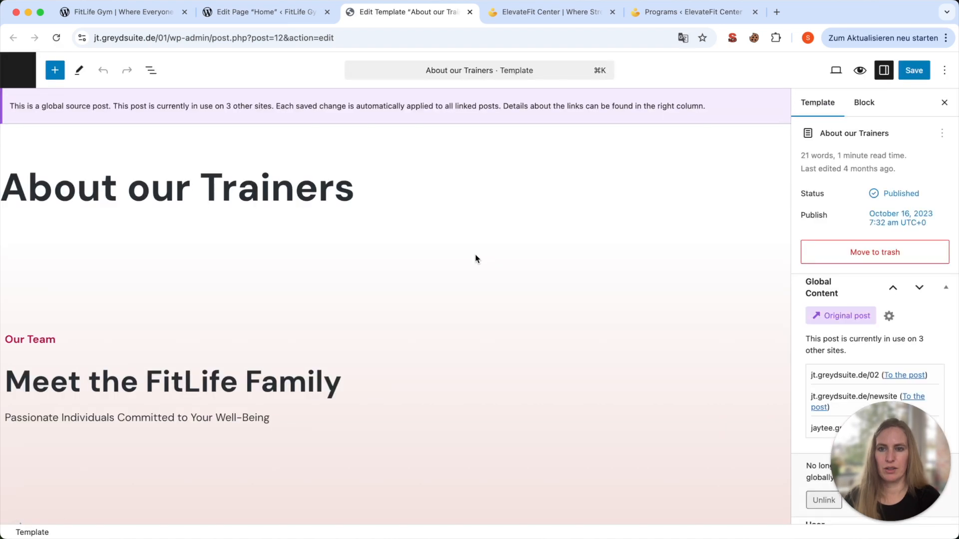
Select the Query Loop around the trainer slider in the About our Trainers template and inspect its post type settings.
{"action": "scroll", "coordinate": [285, 395], "scroll_direction": "down", "scroll_amount": 10}
{"action": "left_click", "coordinate": [284, 395]}
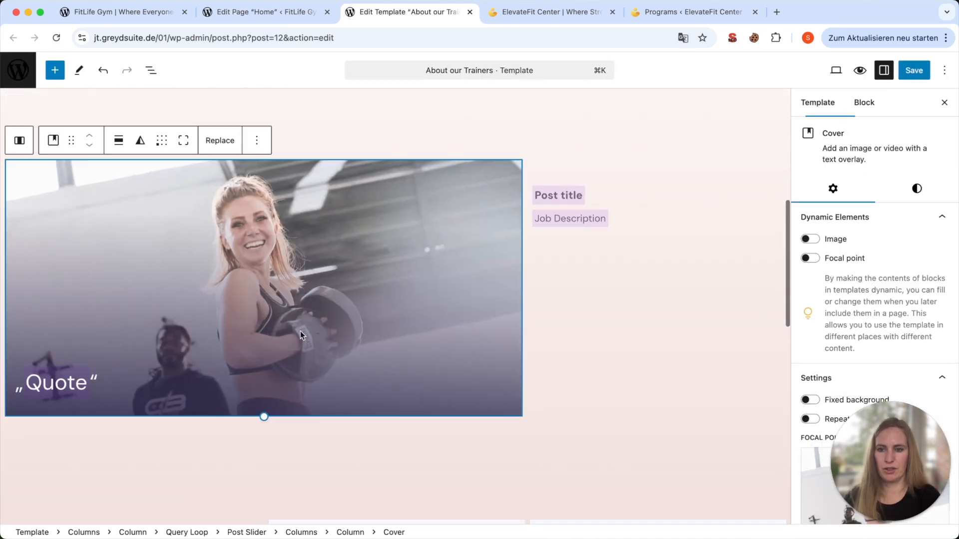
{"action": "left_click", "coordinate": [183, 533]}
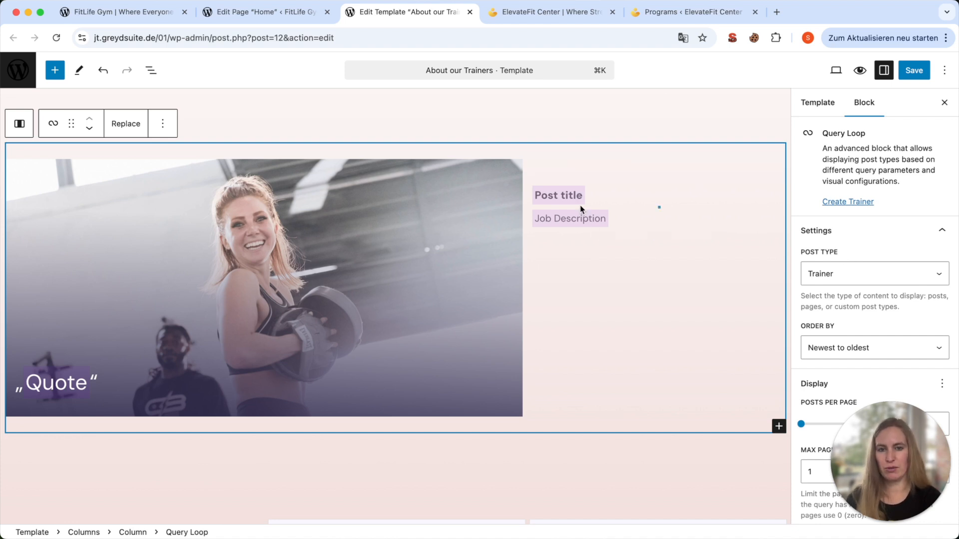
{"action": "mouse_move", "coordinate": [581, 208]}
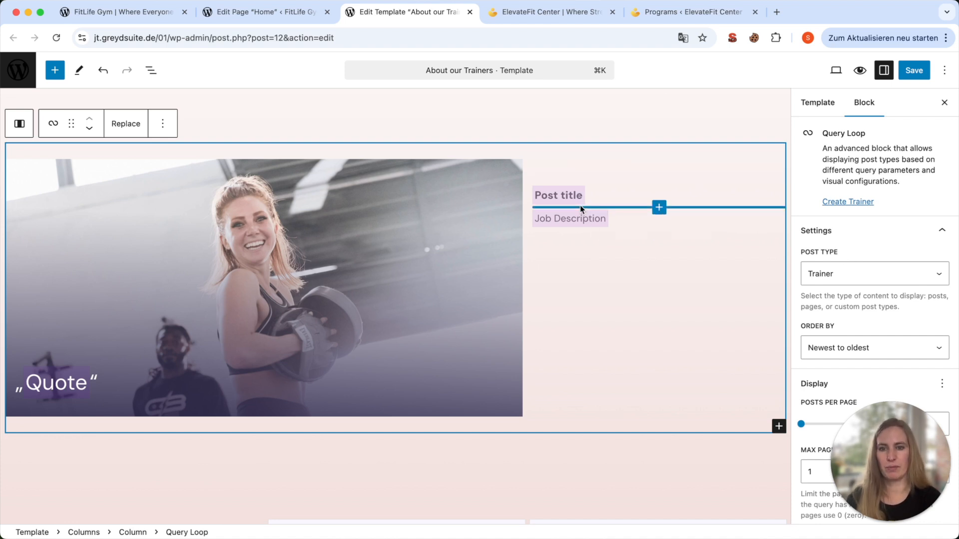
Compare the local trainers displayed on the published FitLife Gym and ElevateFit Center home pages.
{"action": "left_click", "coordinate": [159, 12]}
{"action": "scroll", "coordinate": [335, 233], "scroll_direction": "down", "scroll_amount": 2}
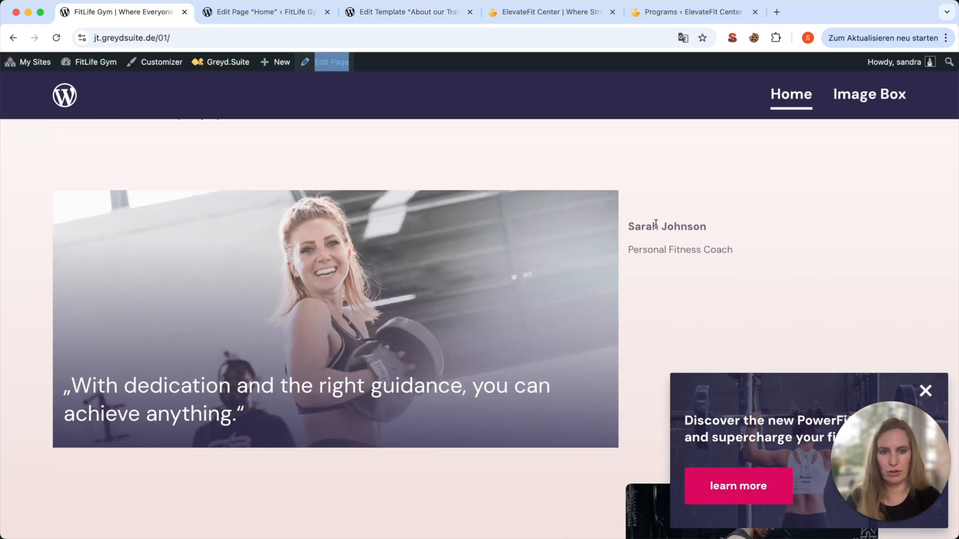
{"action": "scroll", "coordinate": [694, 200], "scroll_direction": "down", "scroll_amount": 3}
{"action": "scroll", "coordinate": [695, 200], "scroll_direction": "down", "scroll_amount": 7}
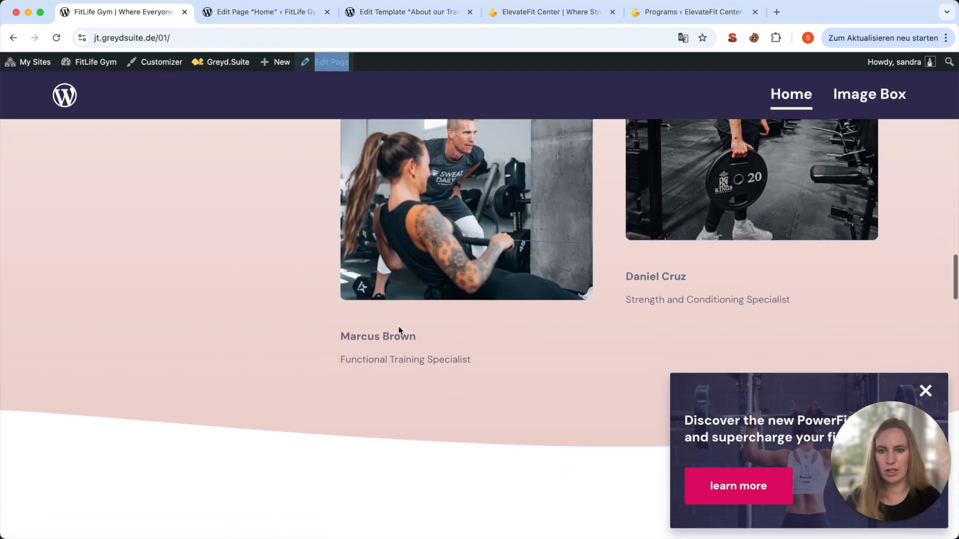
{"action": "left_click", "coordinate": [555, 17]}
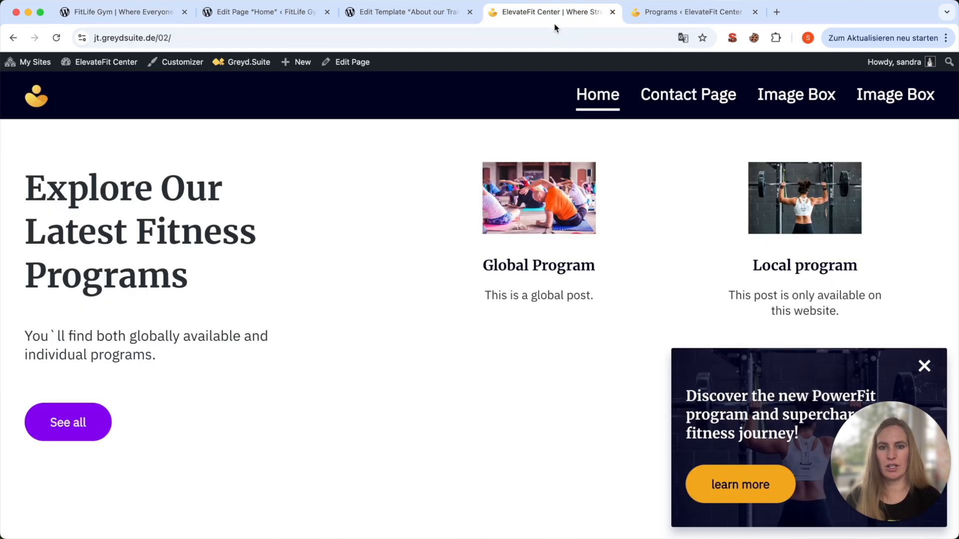
{"action": "scroll", "coordinate": [550, 152], "scroll_direction": "down", "scroll_amount": 6}
{"action": "scroll", "coordinate": [549, 156], "scroll_direction": "down", "scroll_amount": 12}
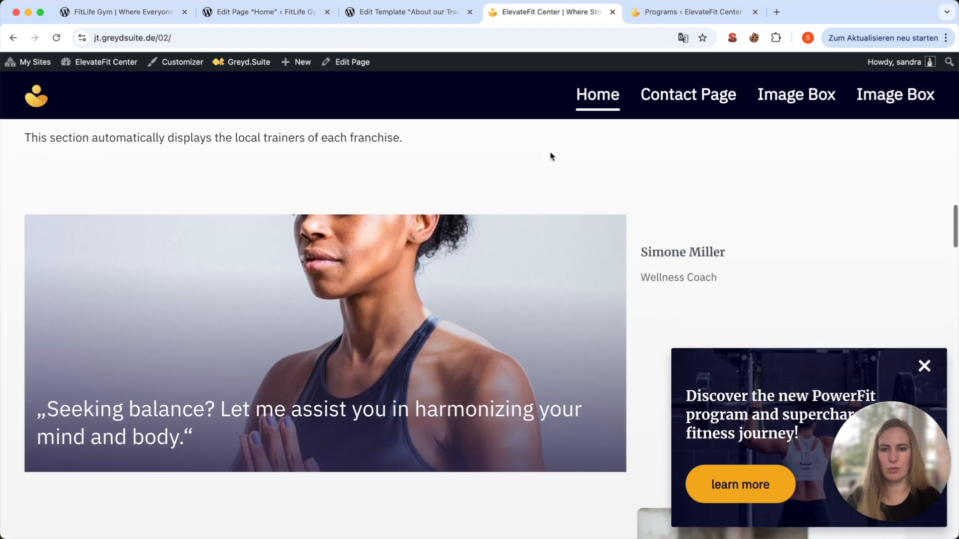
{"action": "scroll", "coordinate": [748, 205], "scroll_direction": "down", "scroll_amount": 9}
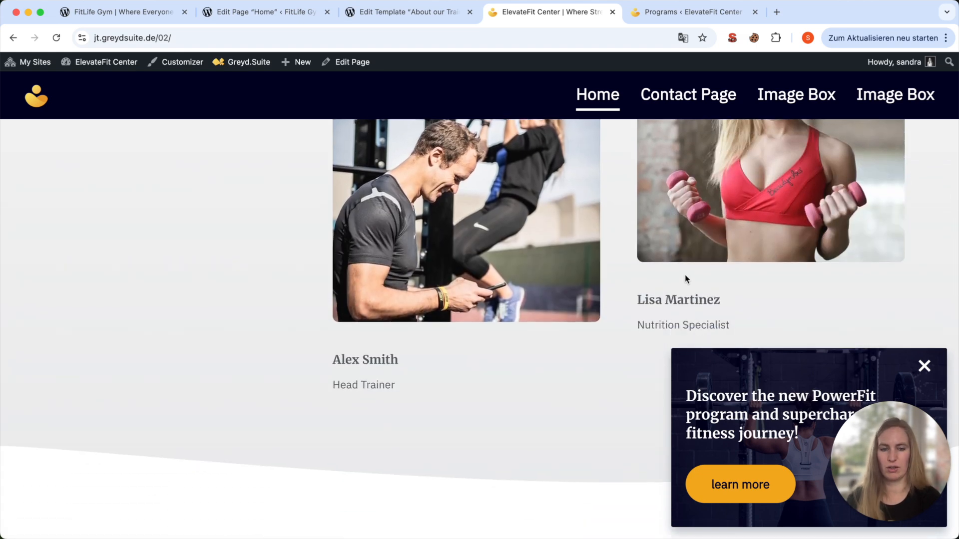
Highlight the address in the ElevateFit Center contact section and compare it with the contact detail tags in the FitLife Gym source page.
{"action": "scroll", "coordinate": [685, 278], "scroll_direction": "down", "scroll_amount": 9}
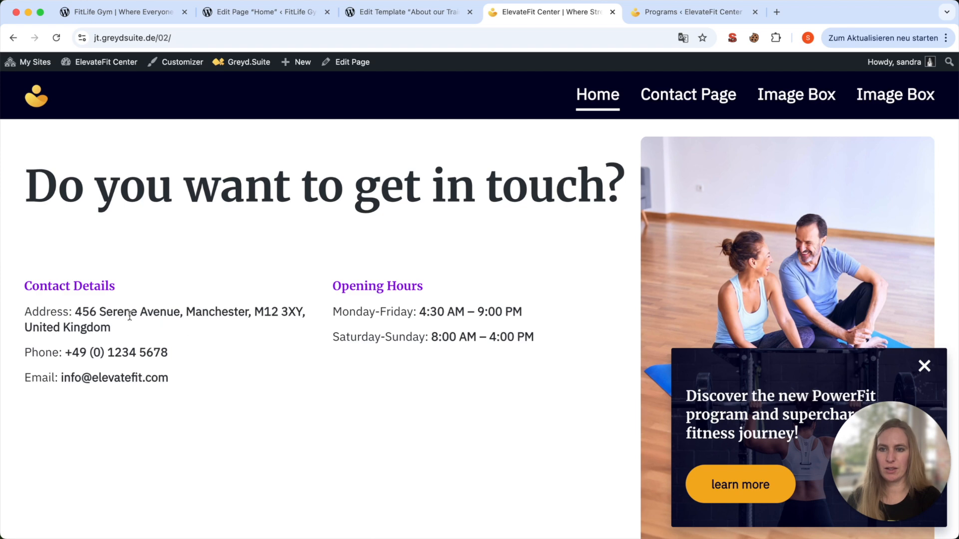
{"action": "left_click_drag", "start_coordinate": [112, 329], "coordinate": [75, 314]}
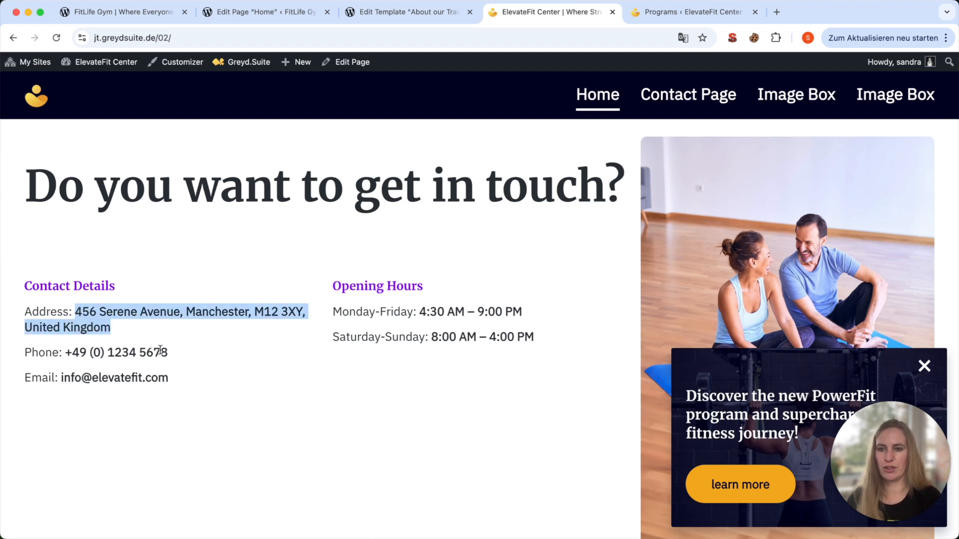
{"action": "left_click", "coordinate": [275, 14]}
{"action": "scroll", "coordinate": [288, 291], "scroll_direction": "down", "scroll_amount": 6}
{"action": "scroll", "coordinate": [288, 294], "scroll_direction": "down", "scroll_amount": 10}
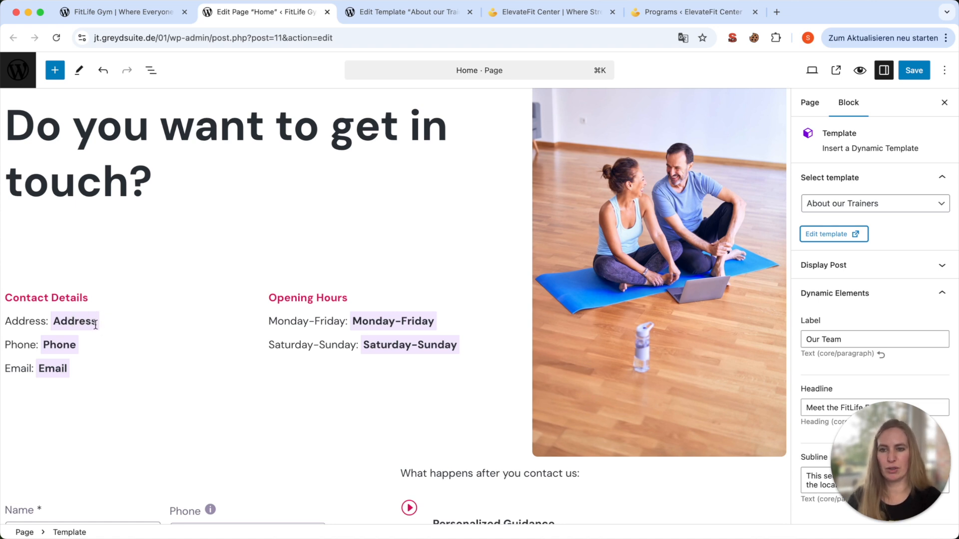
Open the Greyd.Suite post types list of FitLife Gym, examine the Trainer post type, and return to the list.
{"action": "left_click", "coordinate": [356, 19]}
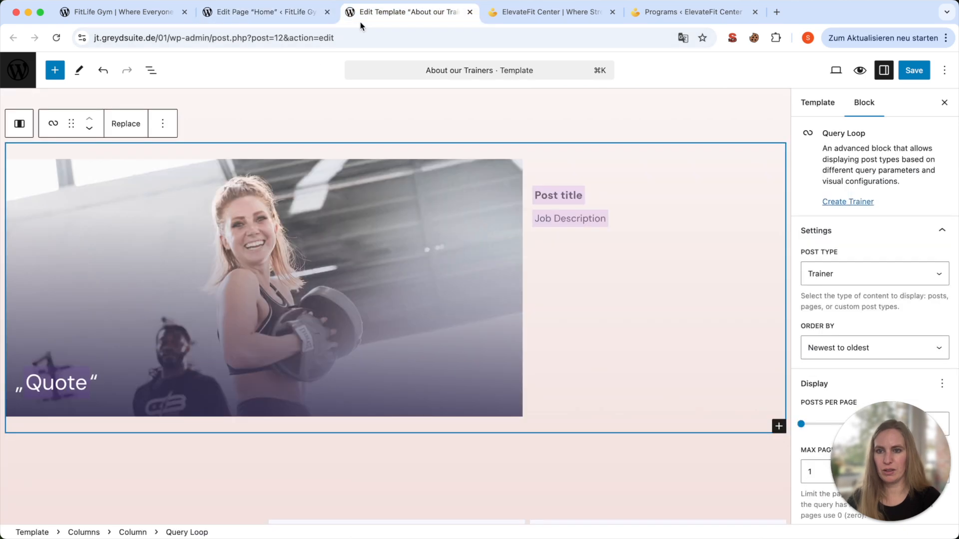
{"action": "left_click", "coordinate": [18, 73]}
{"action": "left_click", "coordinate": [545, 214]}
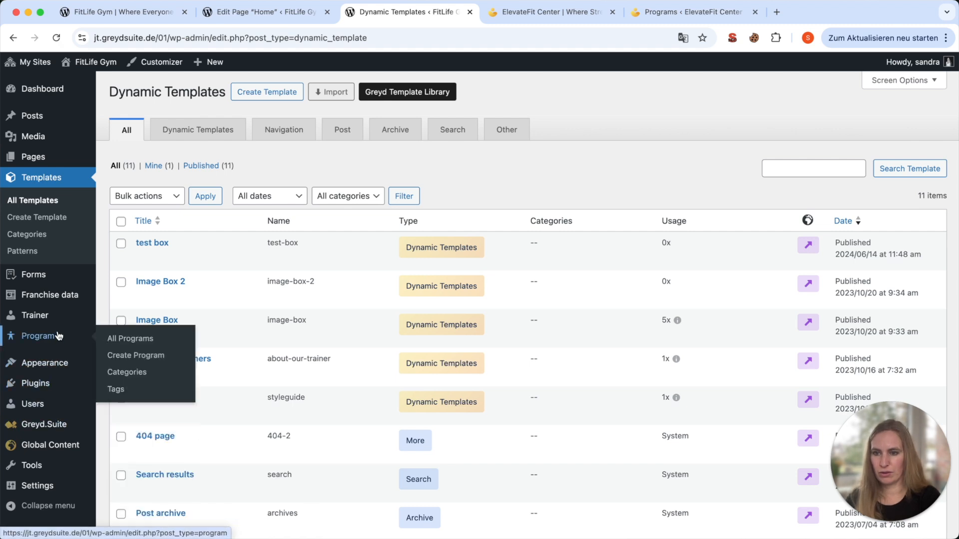
{"action": "mouse_move", "coordinate": [38, 318]}
{"action": "mouse_move", "coordinate": [52, 427]}
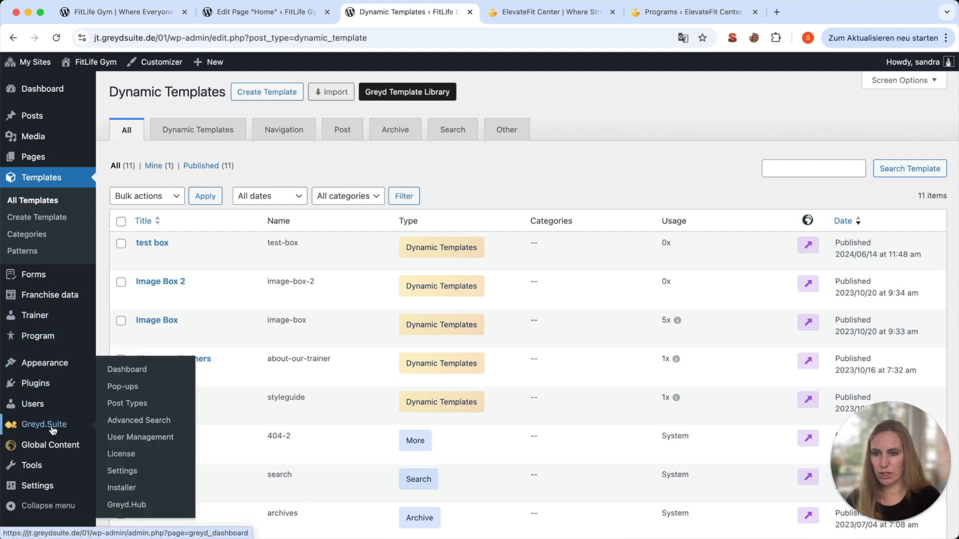
{"action": "left_click", "coordinate": [131, 404]}
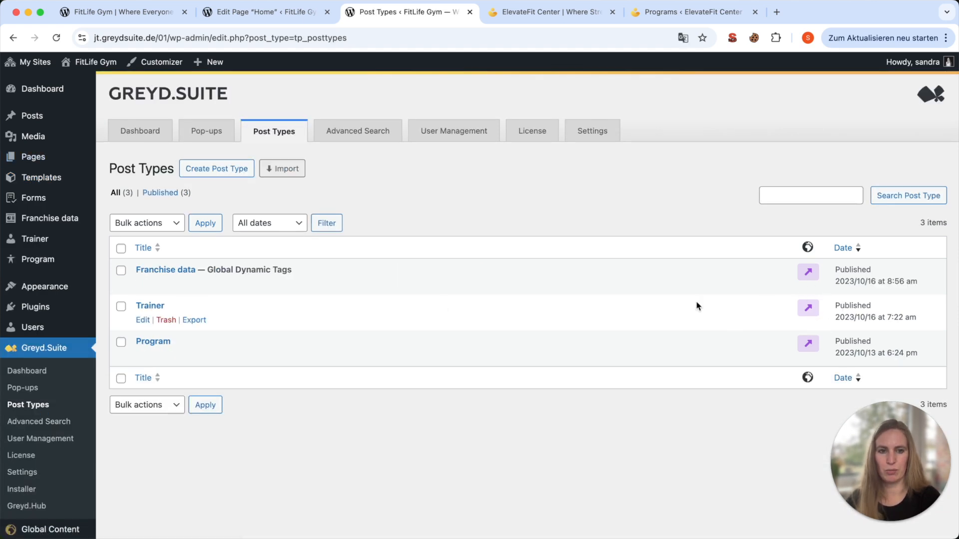
{"action": "left_click", "coordinate": [150, 307]}
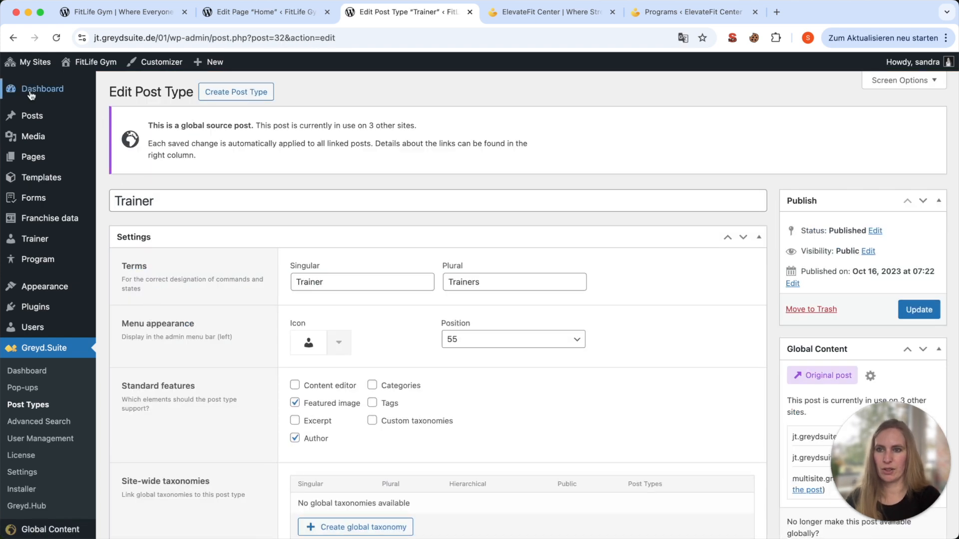
{"action": "left_click", "coordinate": [15, 43]}
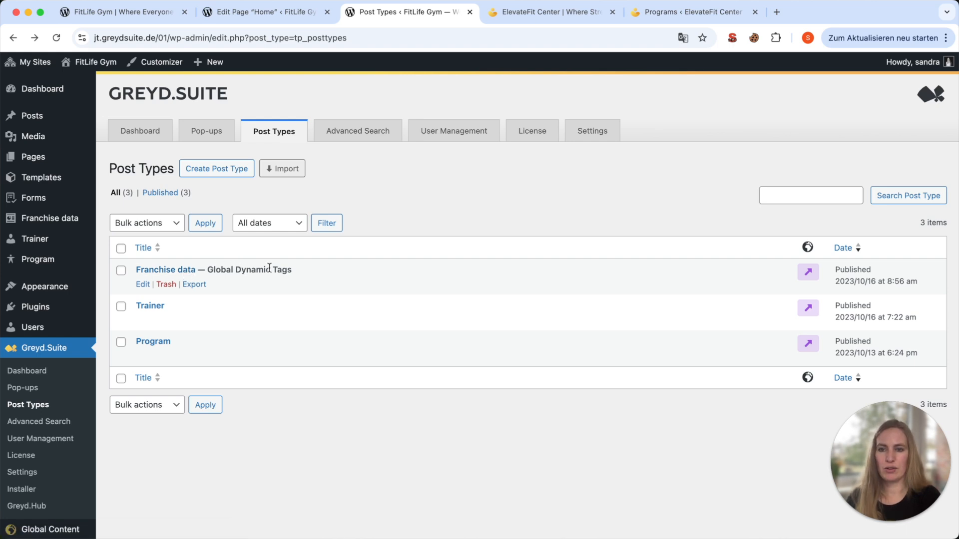
Examine the settings of the Franchise data post type and open the list of franchise data entries.
{"action": "left_click", "coordinate": [168, 271]}
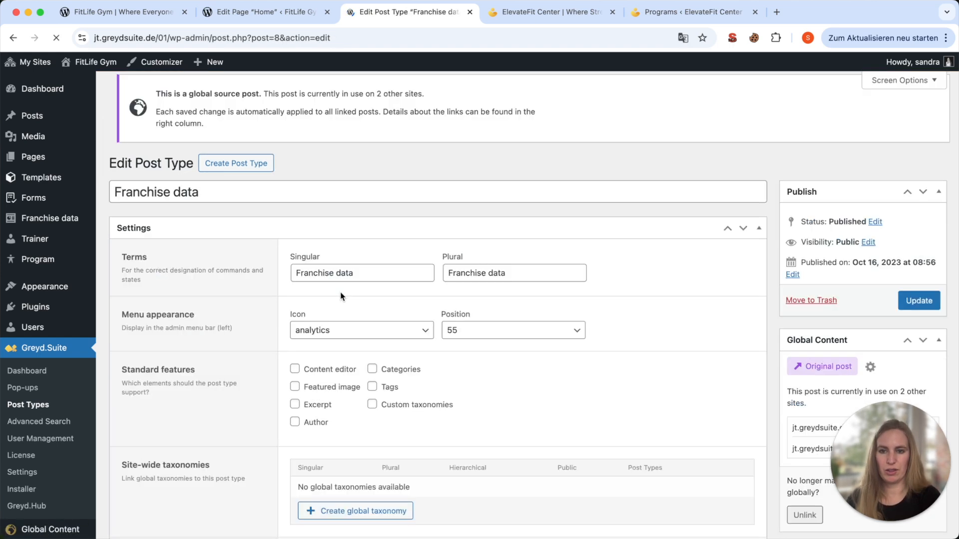
{"action": "scroll", "coordinate": [343, 300], "scroll_direction": "down", "scroll_amount": 5}
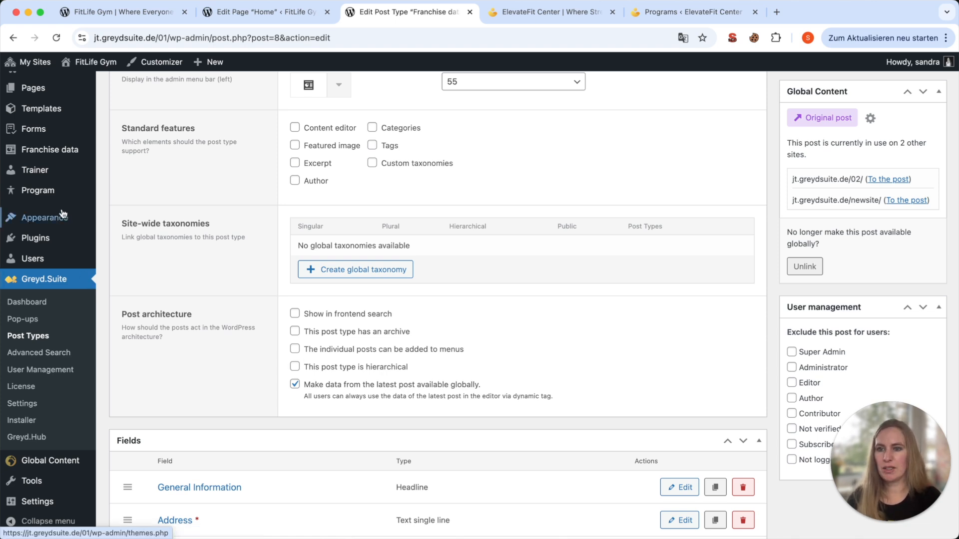
{"action": "left_click", "coordinate": [57, 150]}
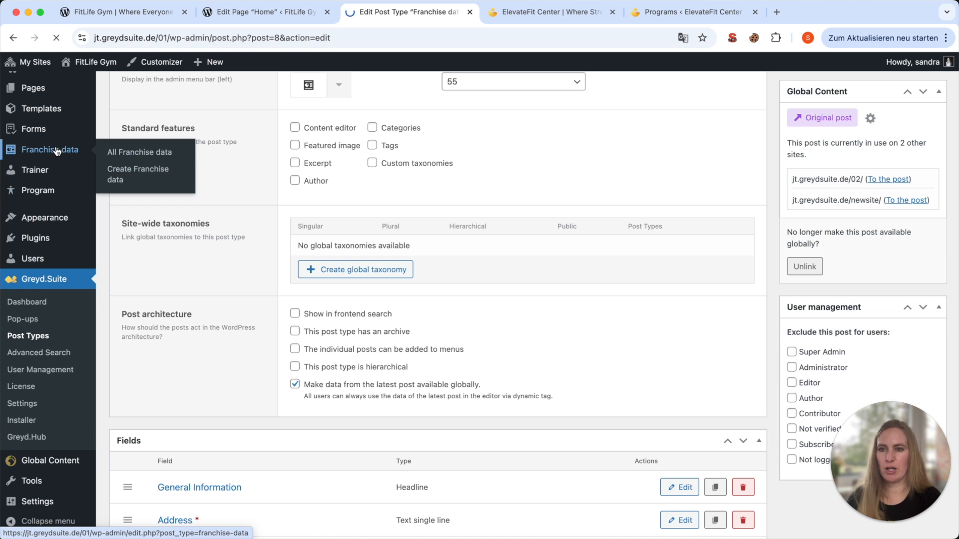
Open the Master Franchise data entry and examine its address, phone, email and opening hours fields.
{"action": "mouse_move", "coordinate": [220, 205]}
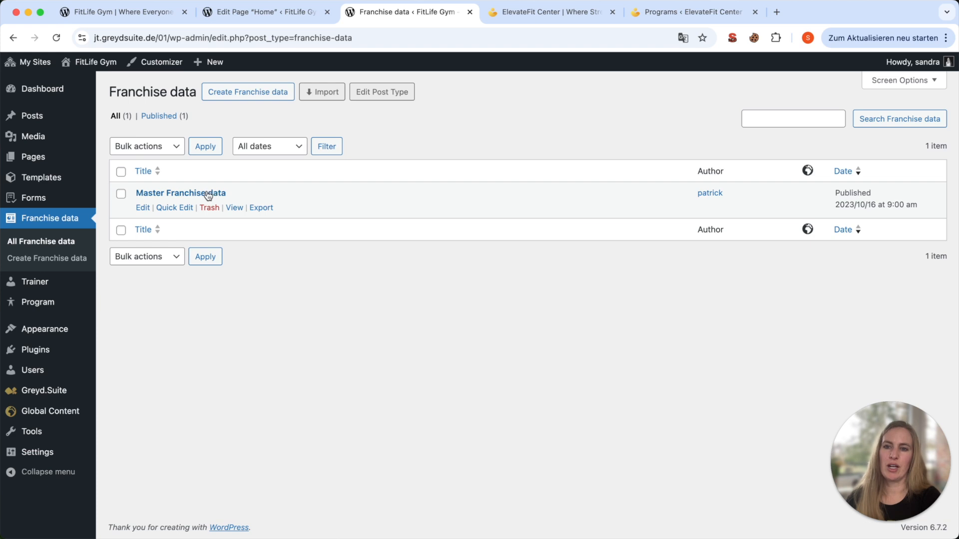
{"action": "left_click", "coordinate": [200, 195]}
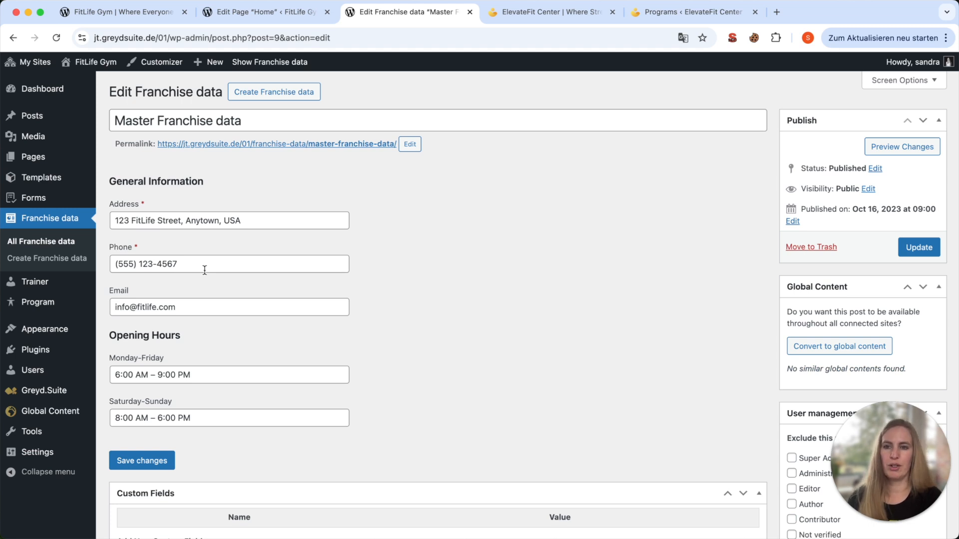
{"action": "left_click_drag", "start_coordinate": [116, 220], "coordinate": [296, 218]}
{"action": "left_click_drag", "start_coordinate": [216, 266], "coordinate": [99, 265]}
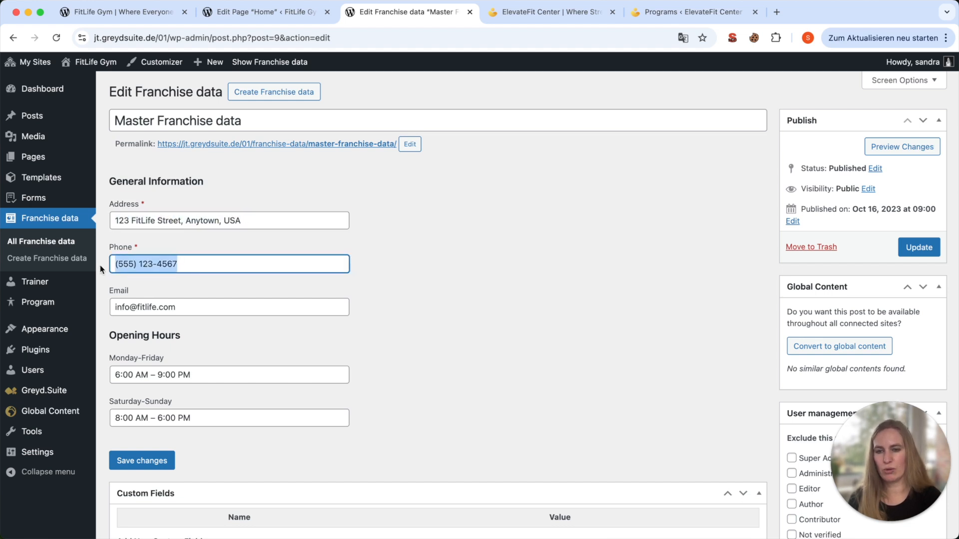
{"action": "left_click_drag", "start_coordinate": [187, 307], "coordinate": [106, 307]}
{"action": "left_click", "coordinate": [197, 344]}
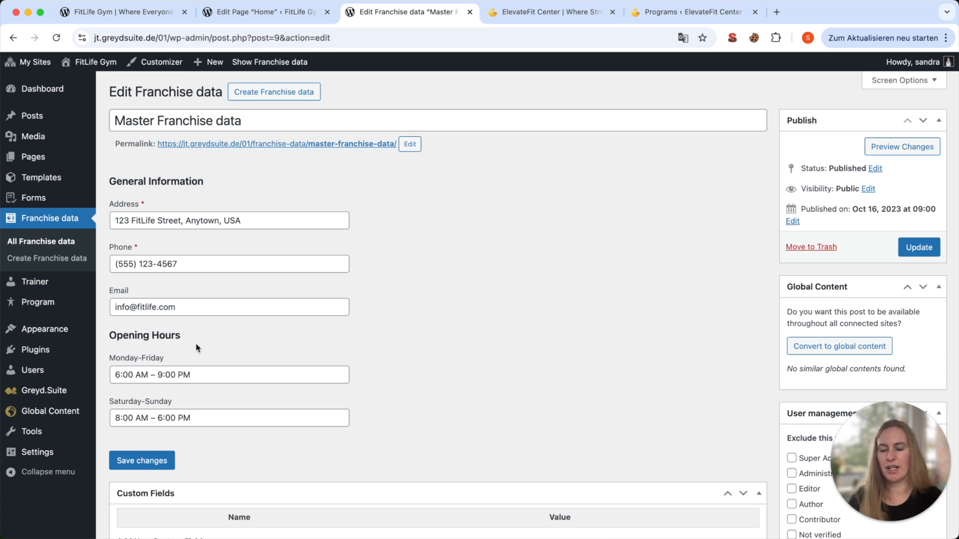
{"action": "left_click", "coordinate": [246, 220]}
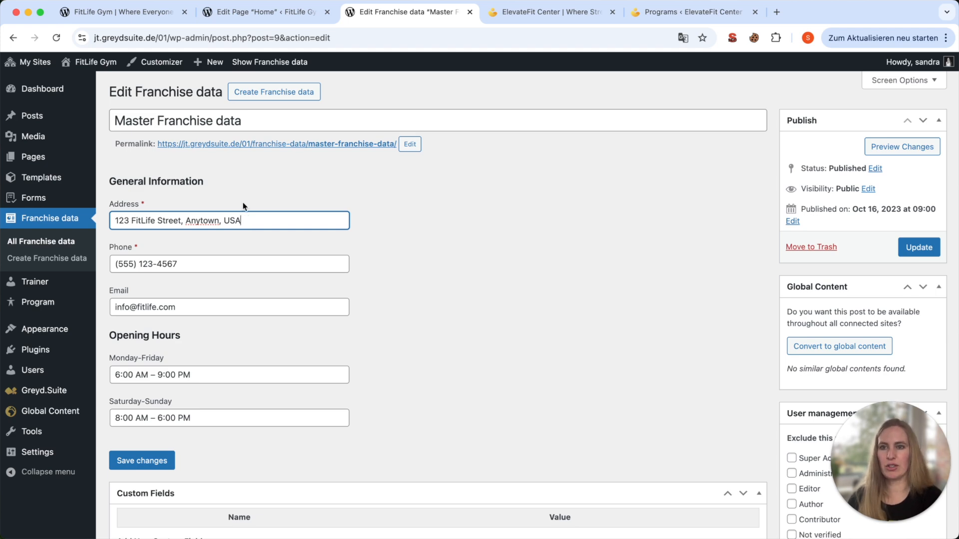
Compare the contact details and opening hours on the published FitLife Gym home page with the Master Franchise data entry.
{"action": "left_click", "coordinate": [145, 15]}
{"action": "scroll", "coordinate": [249, 252], "scroll_direction": "down", "scroll_amount": 10}
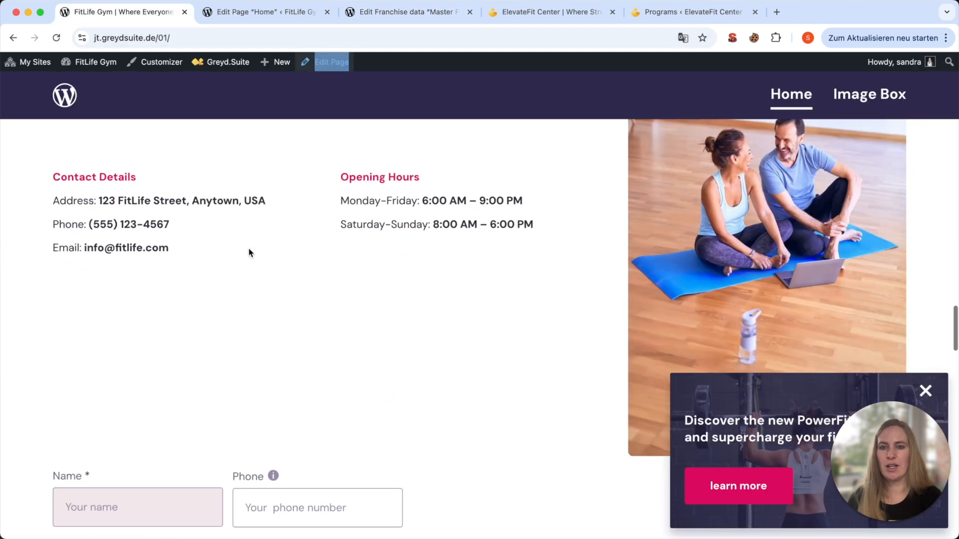
{"action": "scroll", "coordinate": [249, 252], "scroll_direction": "up", "scroll_amount": 2}
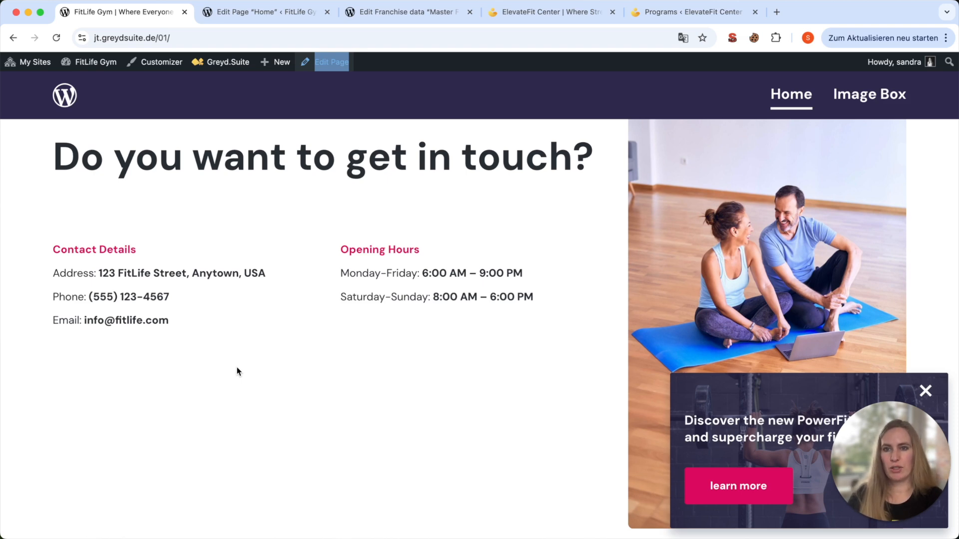
{"action": "left_click", "coordinate": [383, 12]}
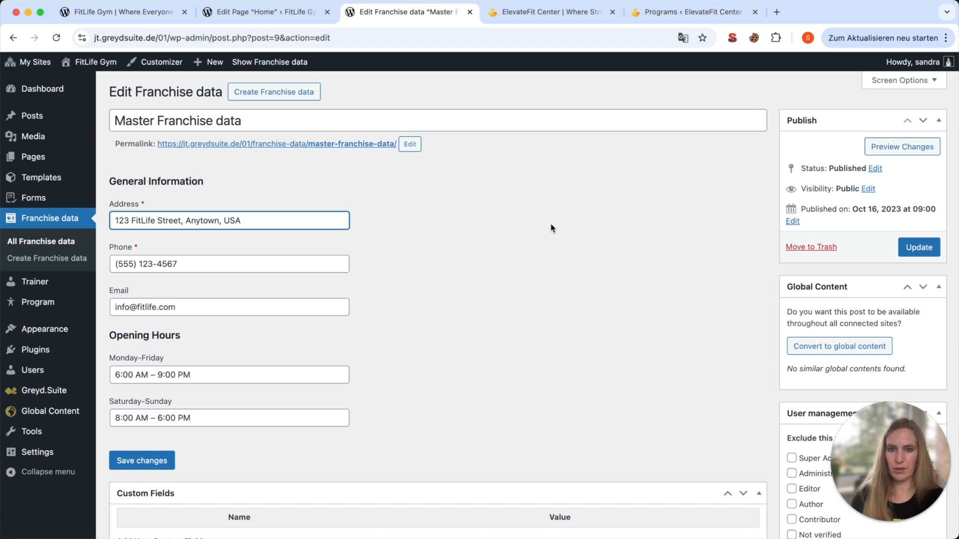
Go back to the published FitLife Gym home page and view its opening hero section.
{"action": "left_click", "coordinate": [126, 20]}
{"action": "scroll", "coordinate": [419, 264], "scroll_direction": "up", "scroll_amount": 20}
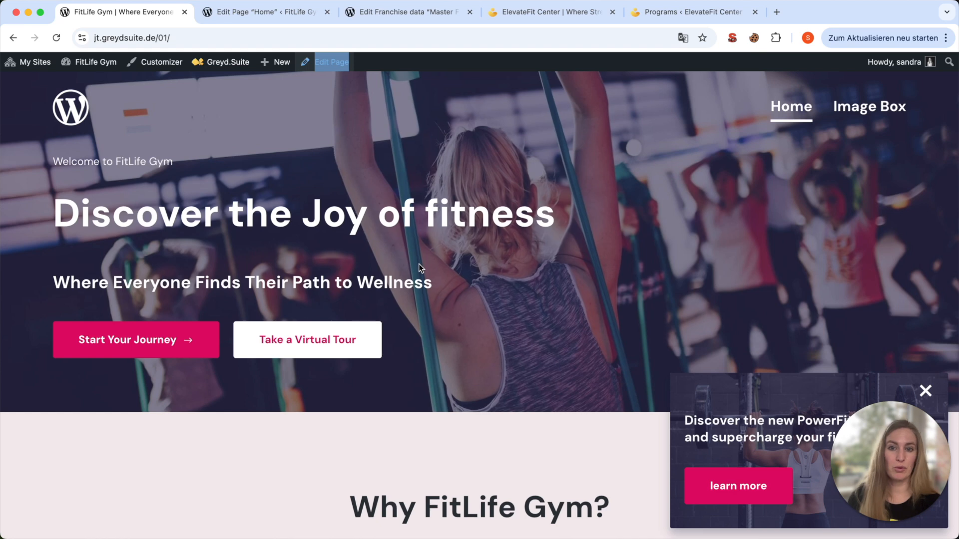
{"action": "scroll", "coordinate": [418, 264], "scroll_direction": "down", "scroll_amount": 3}
{"action": "scroll", "coordinate": [419, 264], "scroll_direction": "up", "scroll_amount": 3}
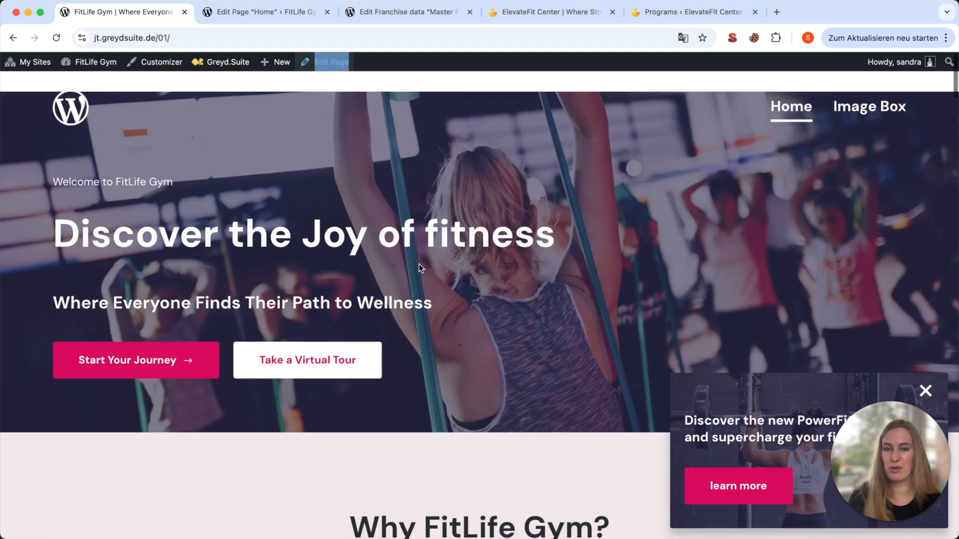